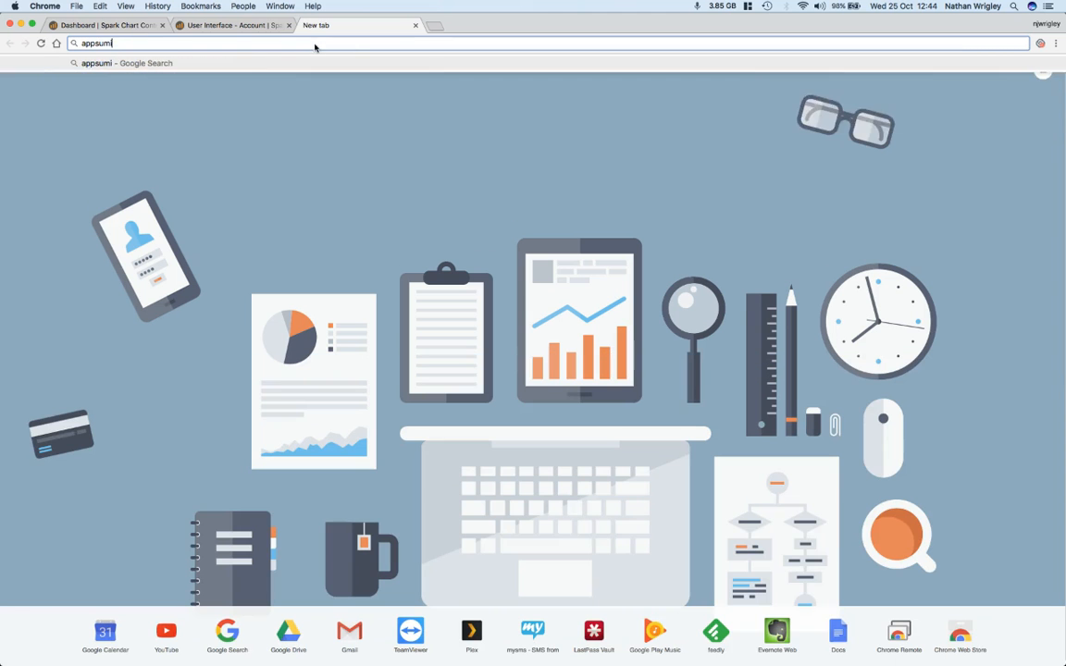
pyautogui.write('o.com/all')
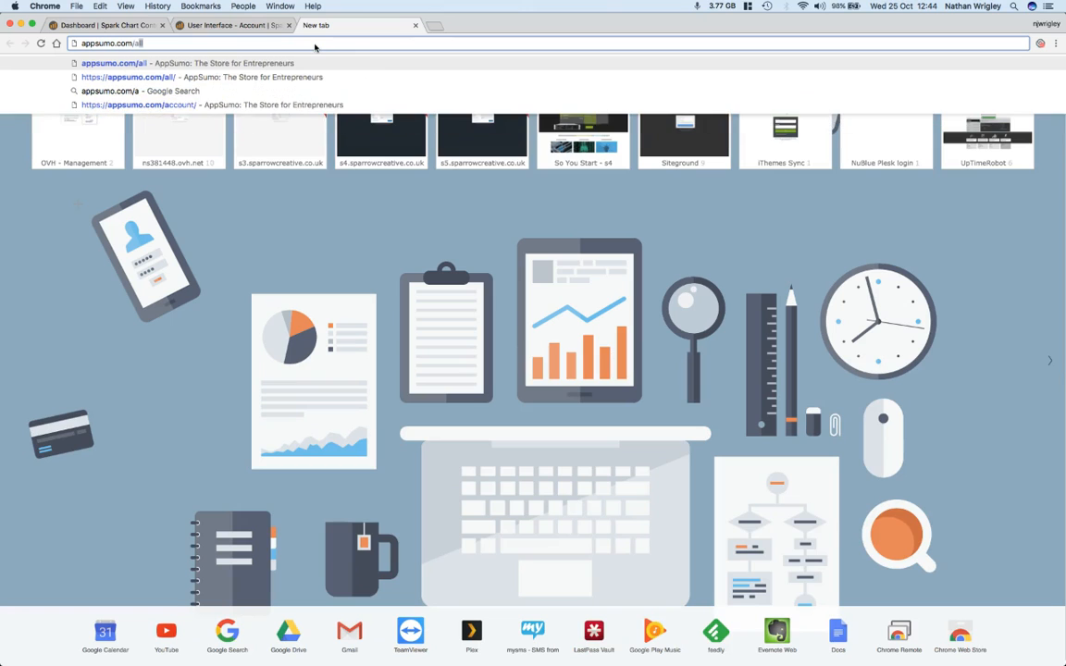
# Step: Go to appsumo.com/all to reach the AppSumo deals listing
pyautogui.press('Return')
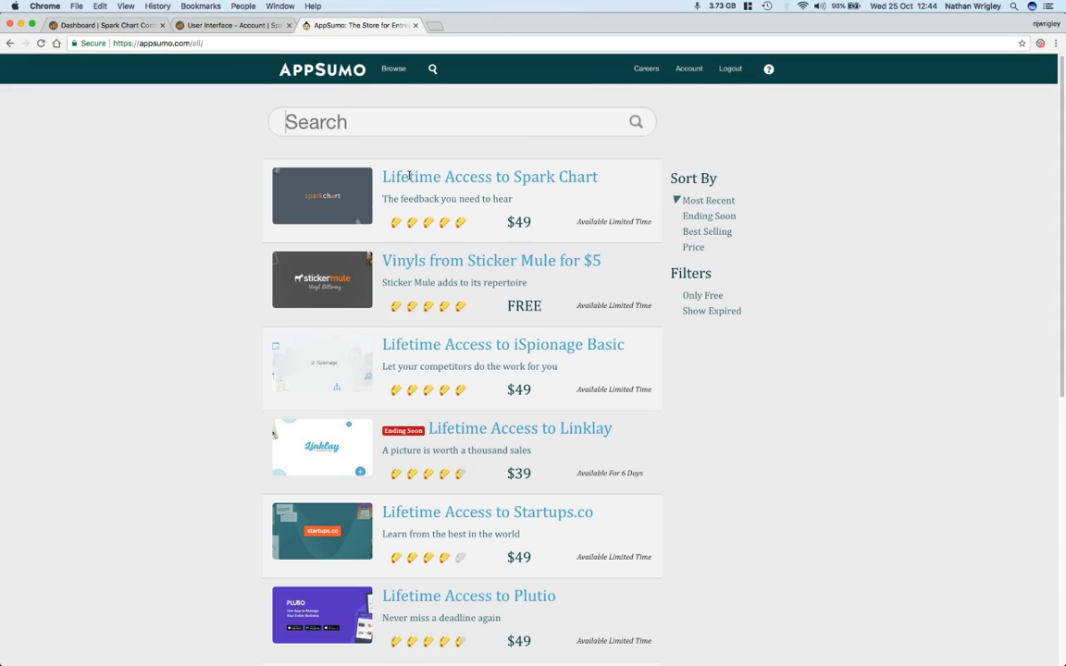
# Step: Open the Lifetime Access to Spark Chart deal and highlight what the $49 offer includes
pyautogui.click(410, 178)
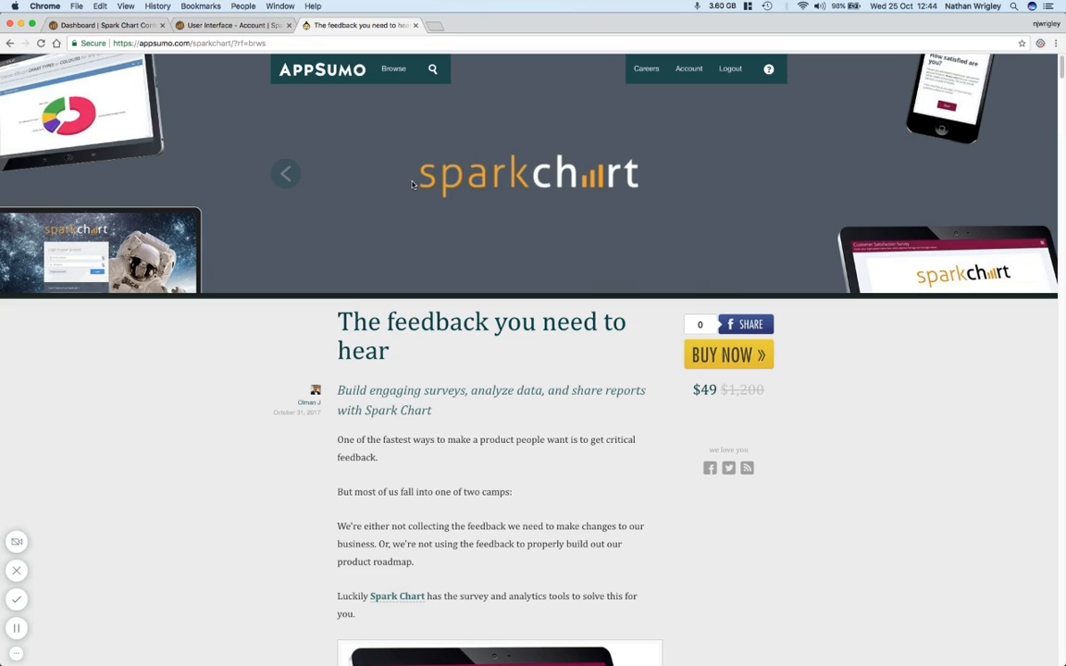
pyautogui.scroll(-5, 412, 184)
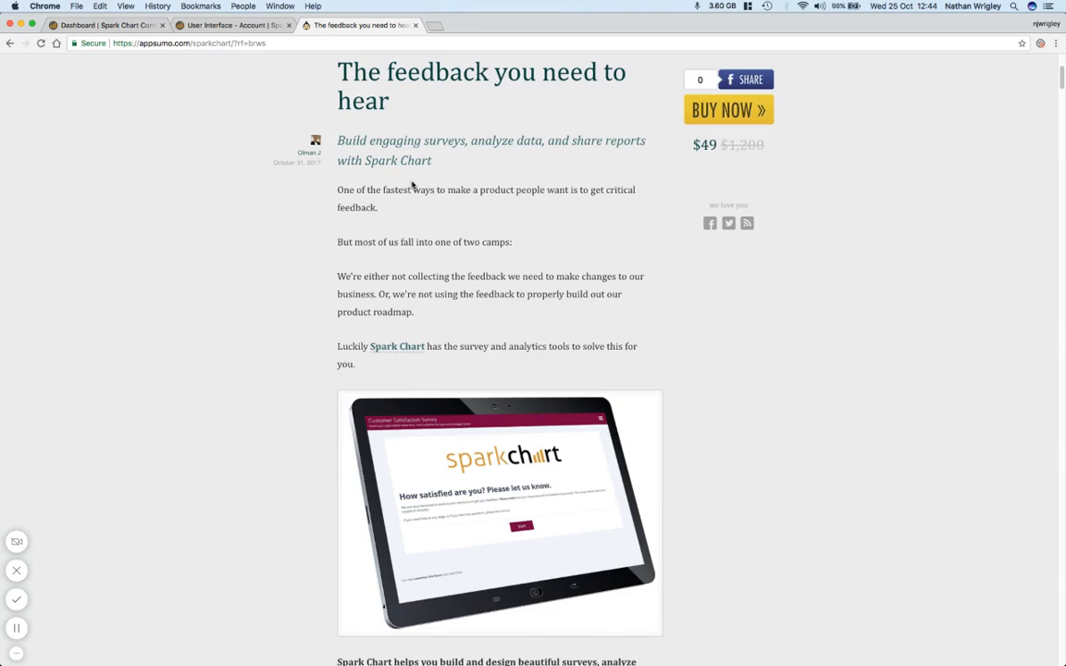
pyautogui.scroll(-3, 412, 184)
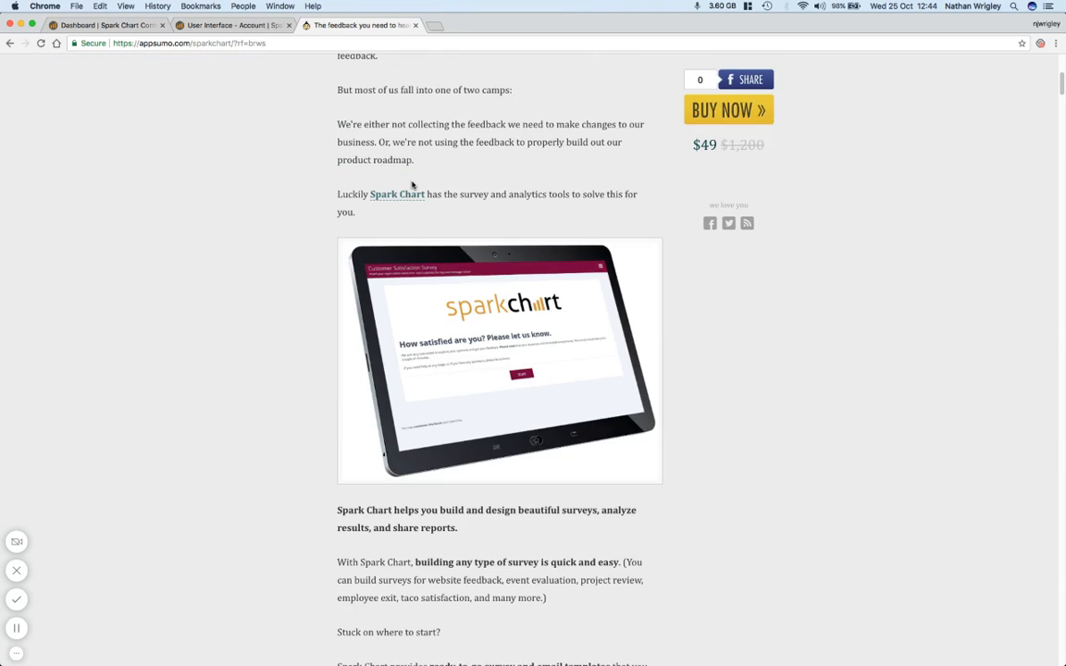
pyautogui.scroll(-4, 412, 184)
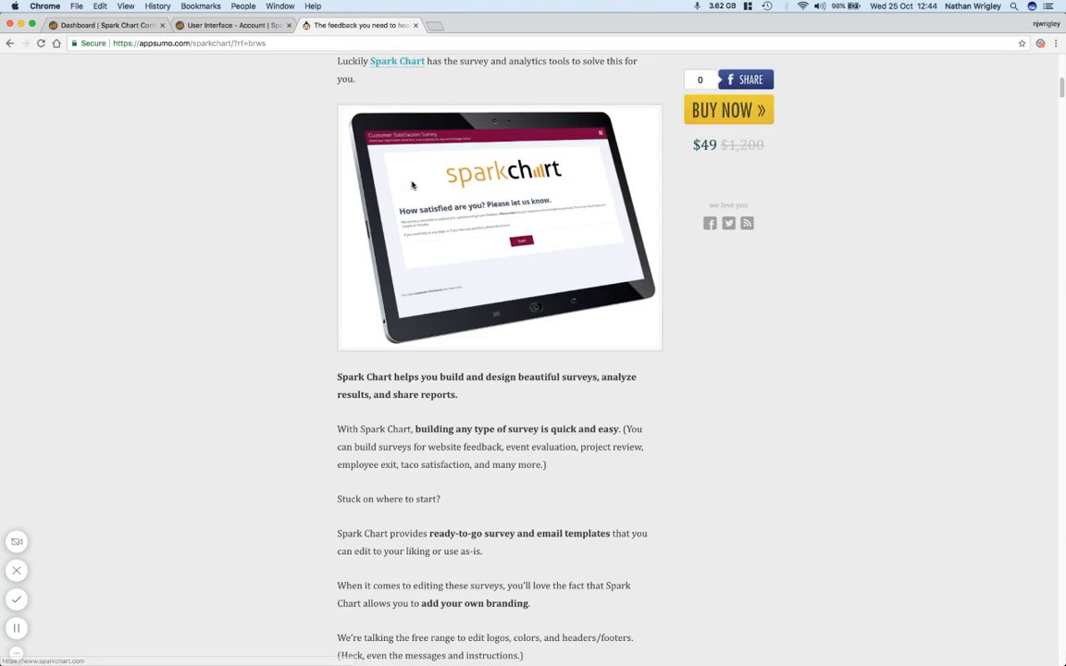
pyautogui.scroll(-6, 413, 184)
pyautogui.scroll(-5, 412, 185)
pyautogui.scroll(-4, 412, 184)
pyautogui.scroll(-6, 413, 184)
pyautogui.scroll(-6, 412, 184)
pyautogui.scroll(-1, 412, 184)
pyautogui.scroll(-4, 413, 184)
pyautogui.scroll(-1, 413, 184)
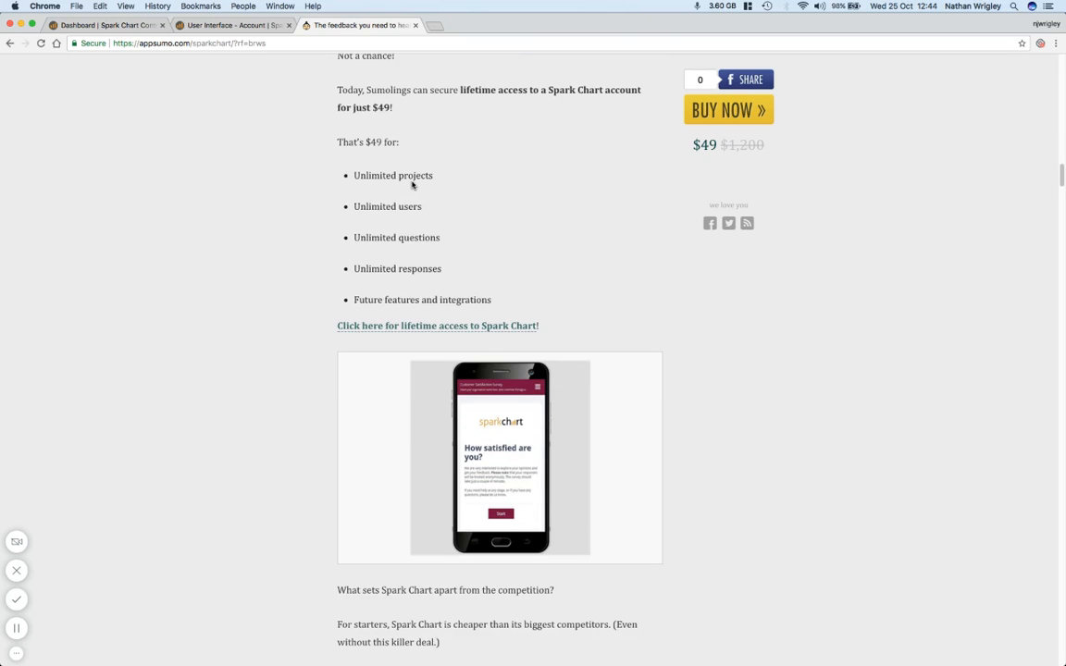
pyautogui.moveTo(337, 142)
pyautogui.mouseDown()
pyautogui.moveTo(428, 169)
pyautogui.moveTo(433, 210)
pyautogui.moveTo(502, 306)
pyautogui.mouseUp()
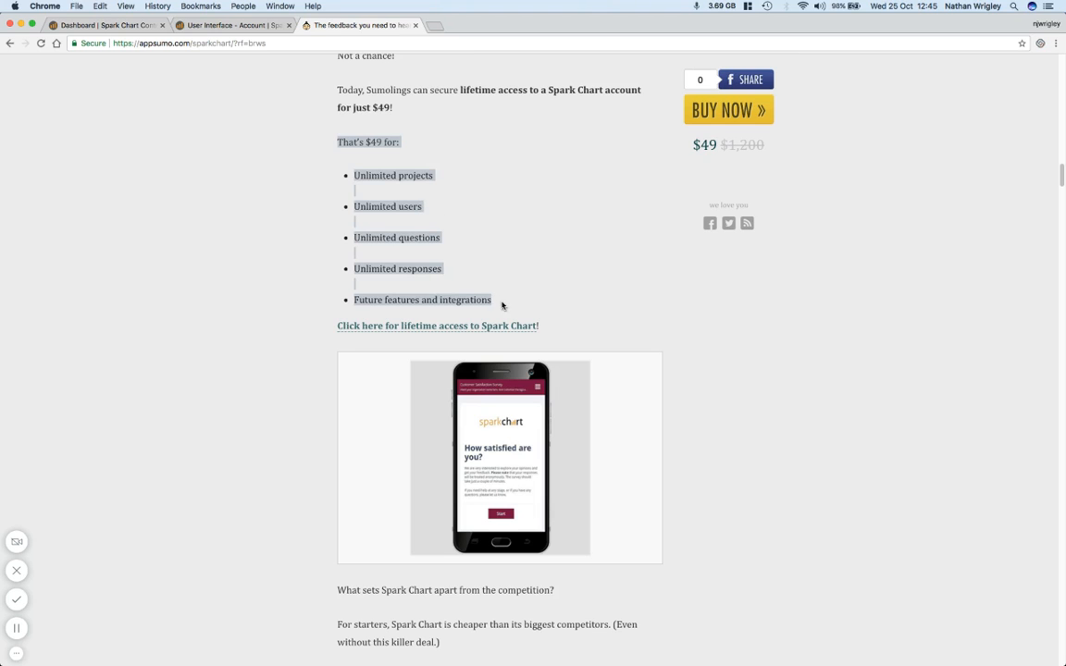
pyautogui.scroll(-5, 503, 305)
pyautogui.scroll(-5, 518, 296)
pyautogui.scroll(-5, 527, 291)
pyautogui.scroll(-5, 541, 287)
pyautogui.scroll(-5, 541, 287)
pyautogui.scroll(-5, 541, 287)
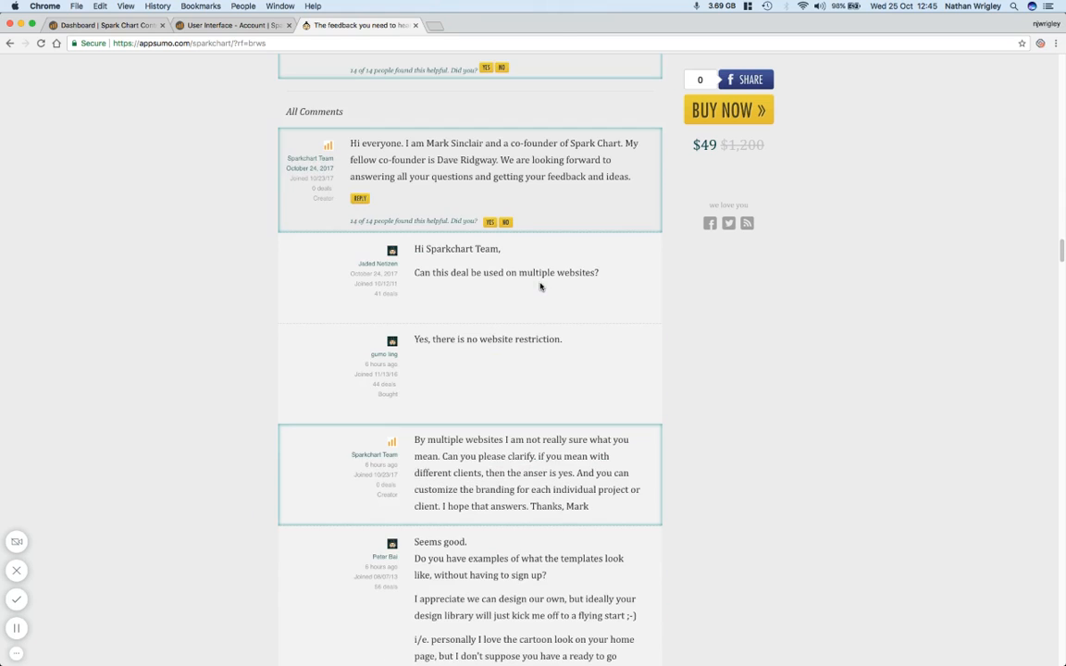
pyautogui.scroll(-3, 541, 287)
pyautogui.scroll(-3, 541, 287)
pyautogui.scroll(5, 541, 287)
pyautogui.scroll(5, 541, 287)
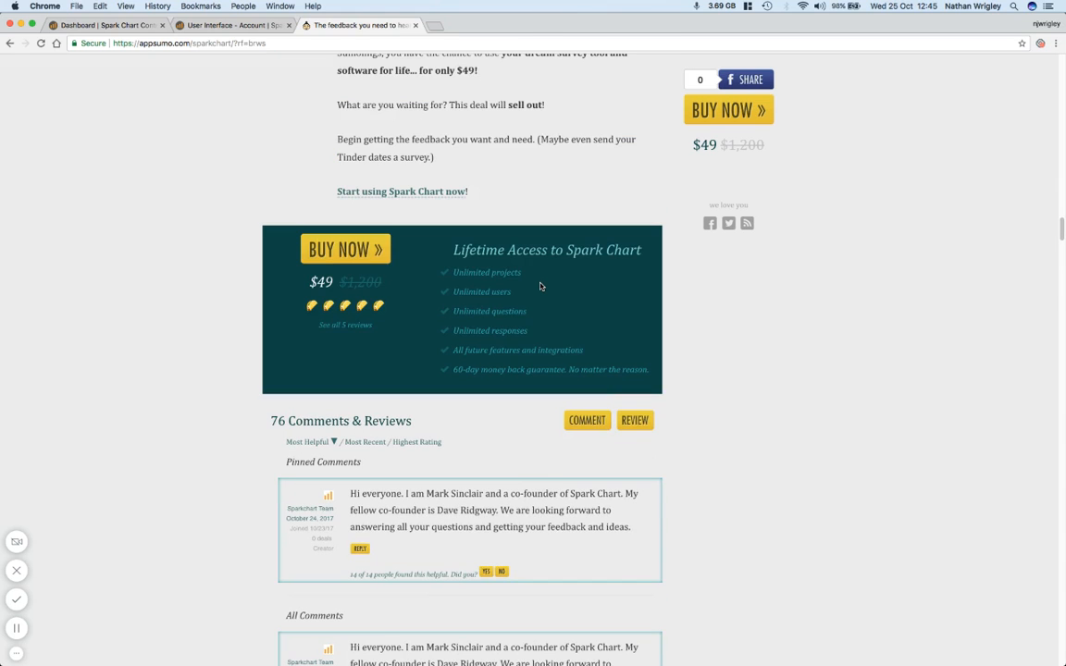
pyautogui.scroll(-1, 540, 286)
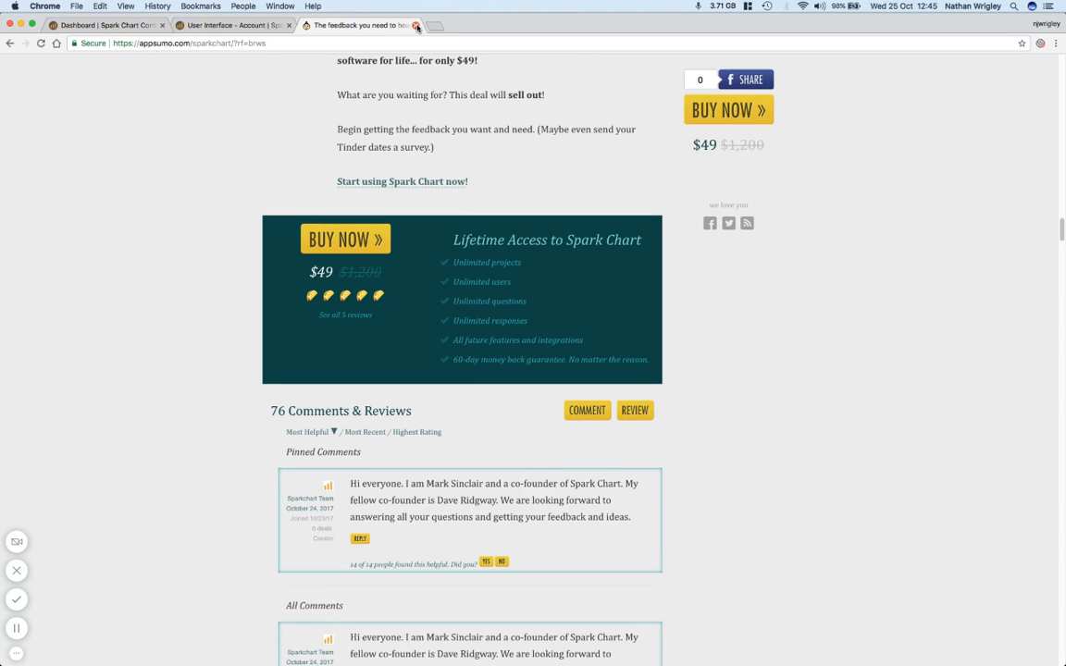
# Step: Return to the Spark Chart dashboard, close the AppSumo tab and show the account options
pyautogui.click(118, 25)
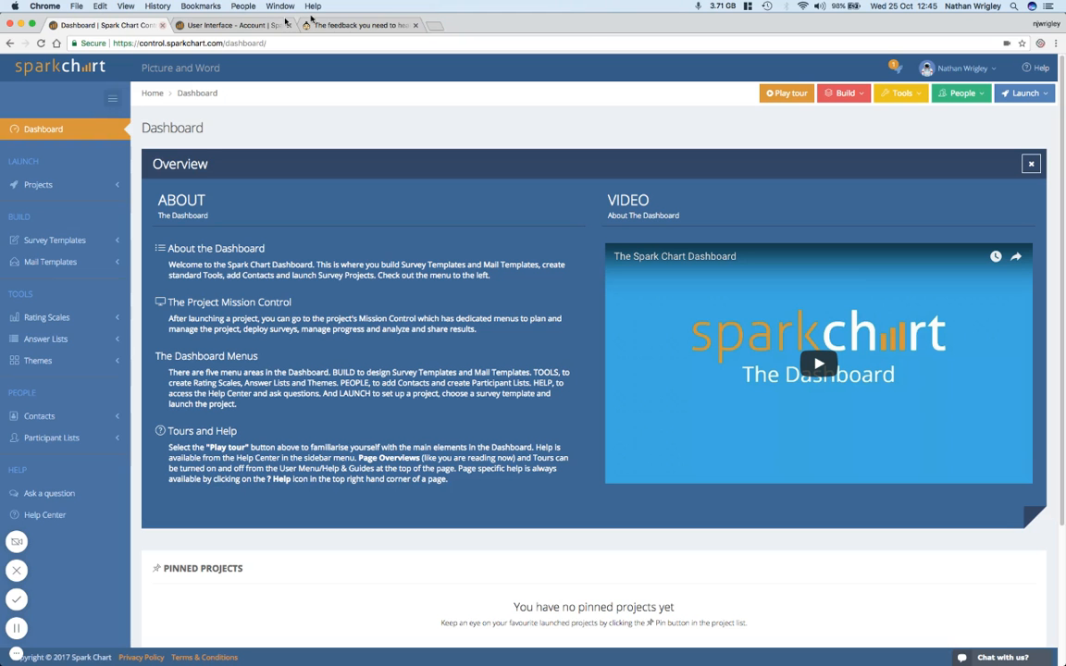
pyautogui.click(414, 25)
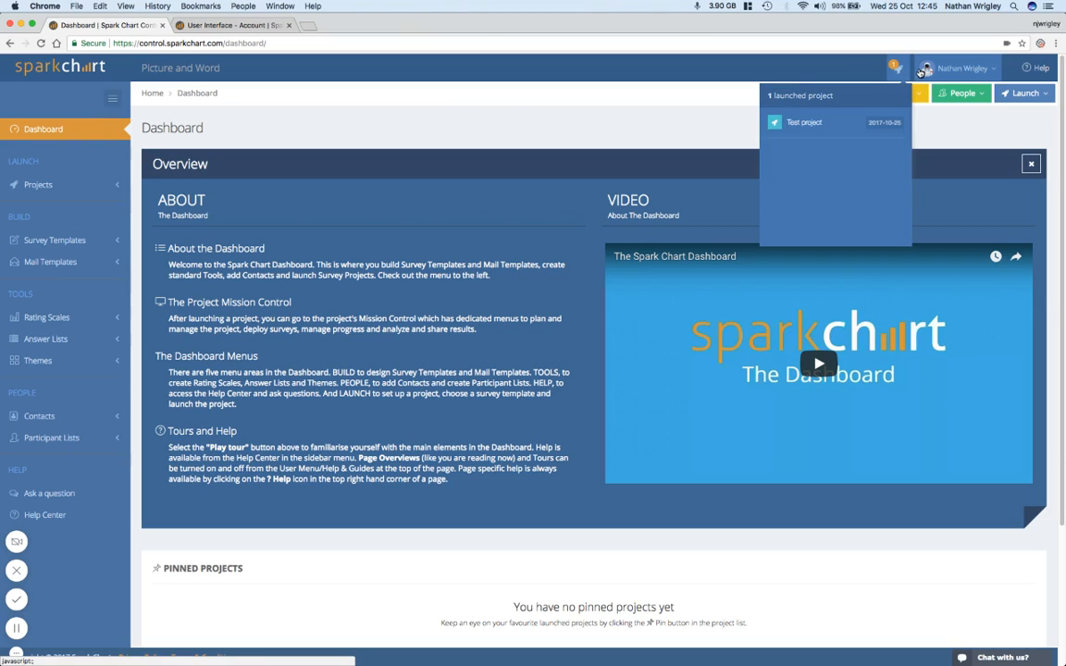
pyautogui.click(965, 70)
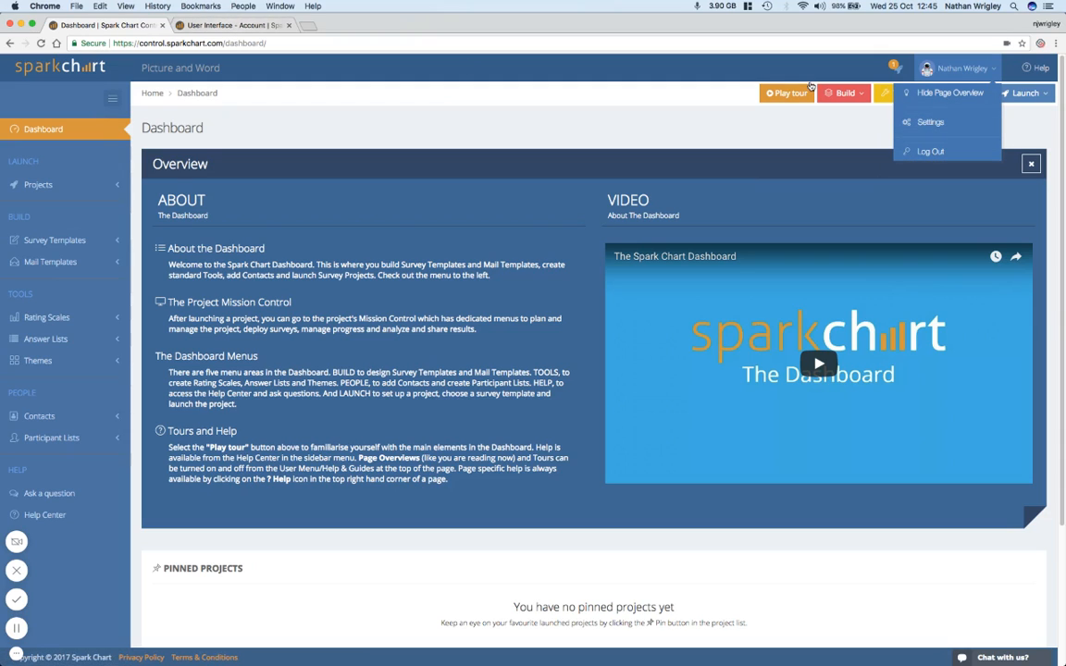
# Step: Review the User Interface settings keeping the Blue theme, then Help & Guides and default project Colours
pyautogui.click(236, 25)
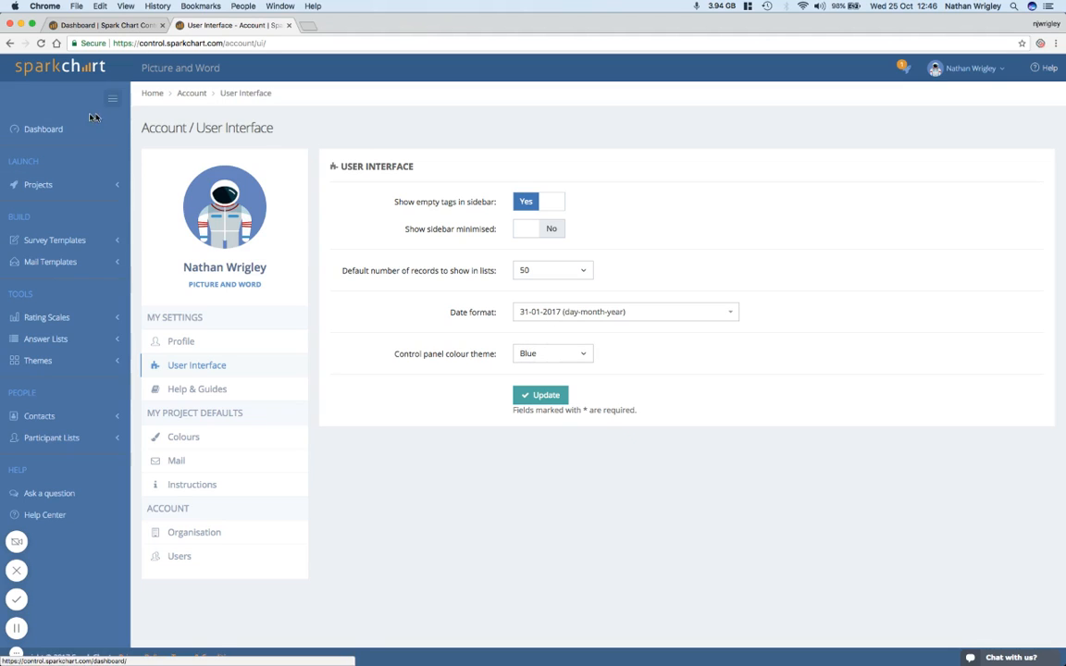
pyautogui.click(527, 354)
pyautogui.click(517, 360)
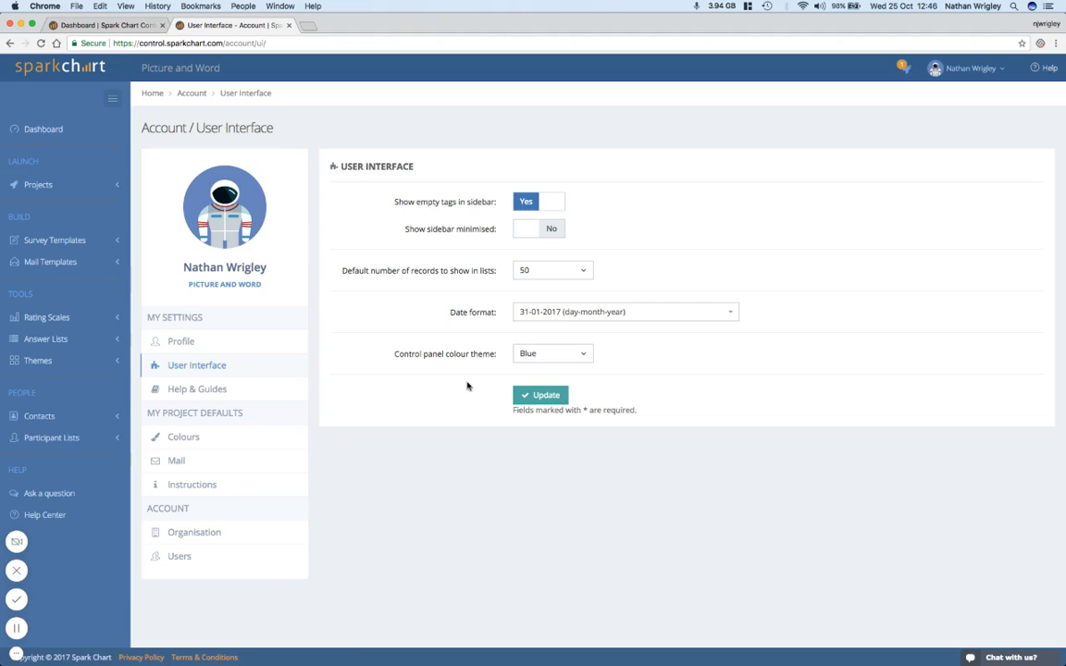
pyautogui.click(198, 389)
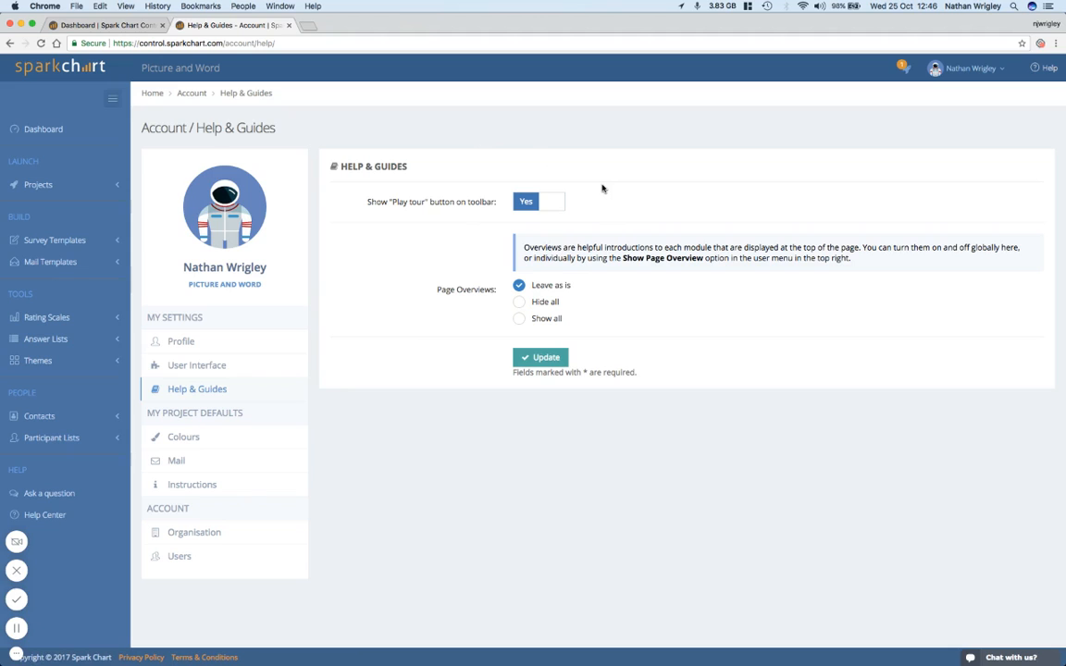
pyautogui.click(183, 437)
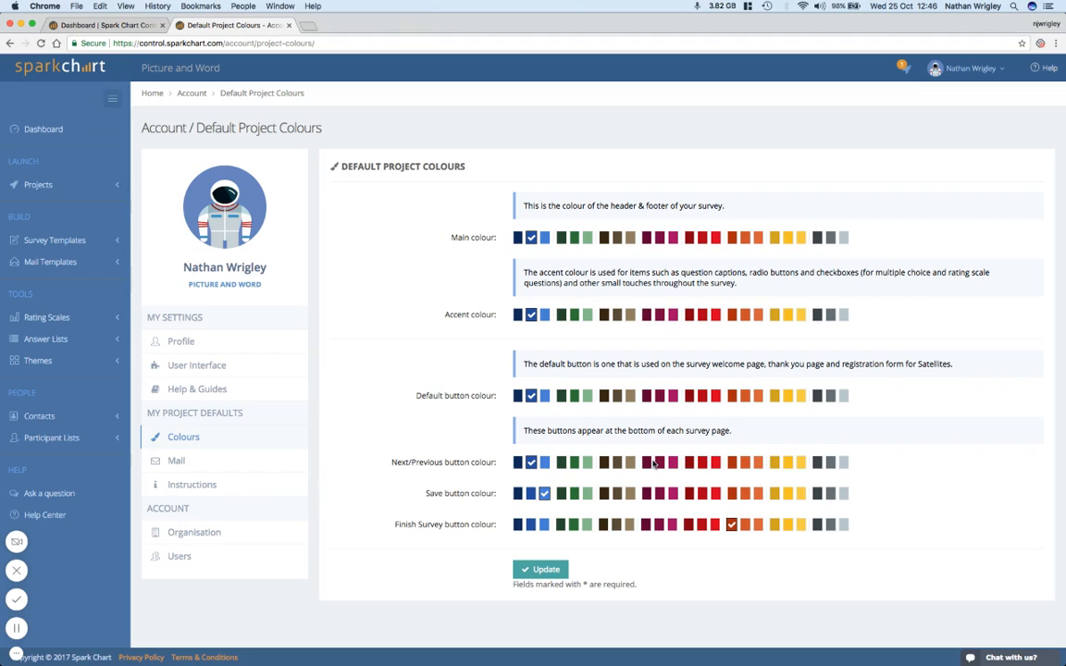
# Step: Open the default project Mail settings and clear the sender email address
pyautogui.click(172, 462)
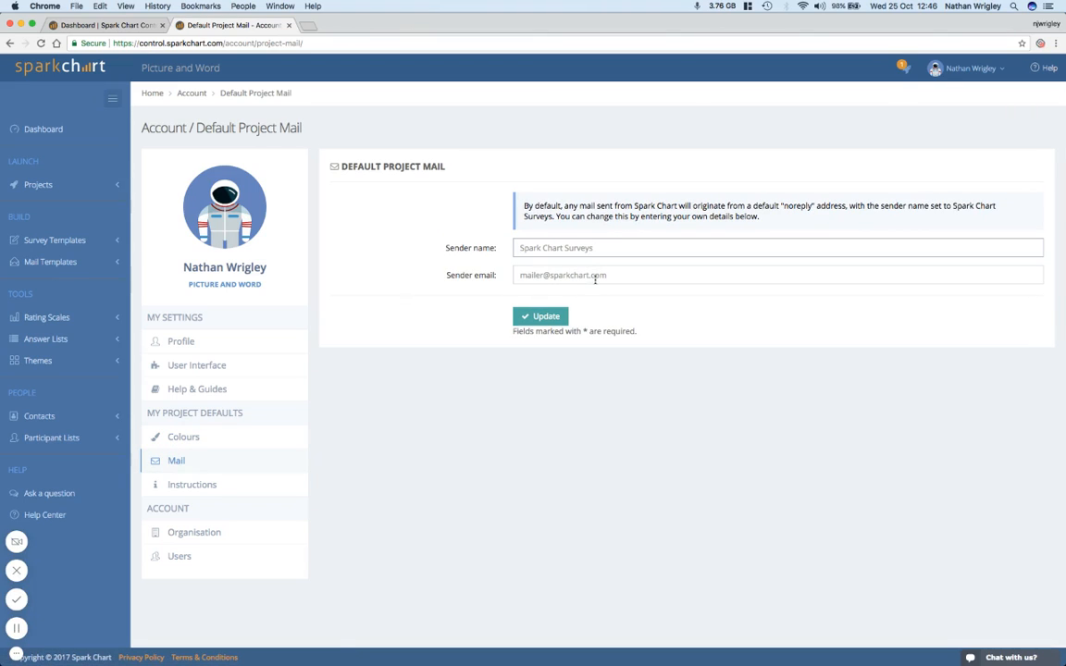
pyautogui.click(605, 275)
pyautogui.moveTo(609, 274); pyautogui.dragTo(518, 274)
pyautogui.press('BackSpace')
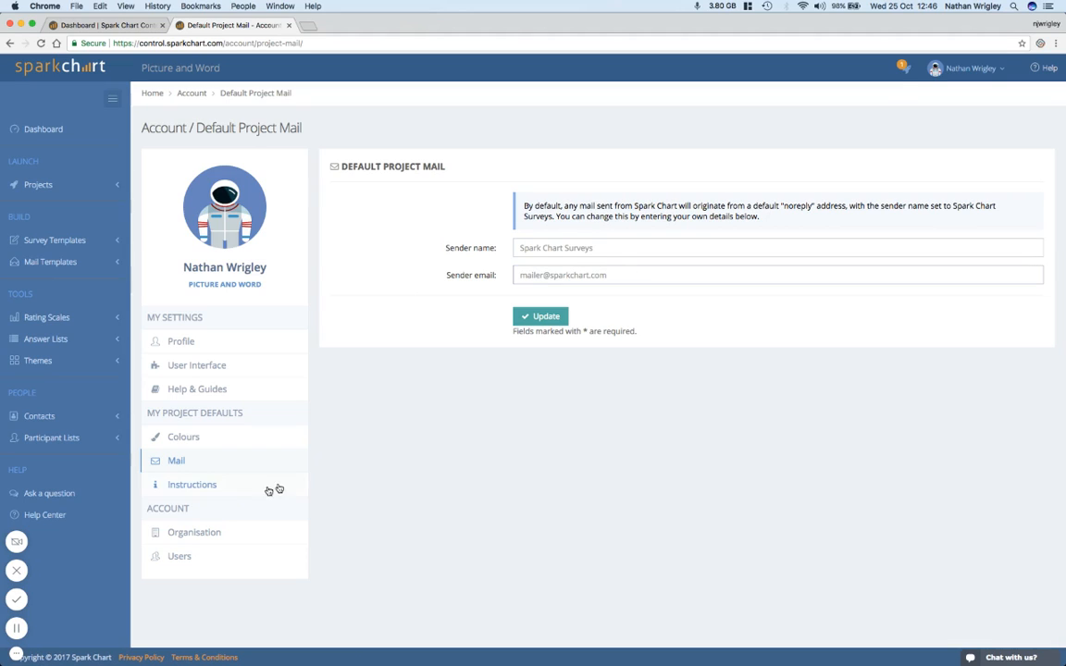
# Step: Review the default Instructions' welcome and finish texts and their Insert tokens, then the Satellites texts
pyautogui.click(192, 483)
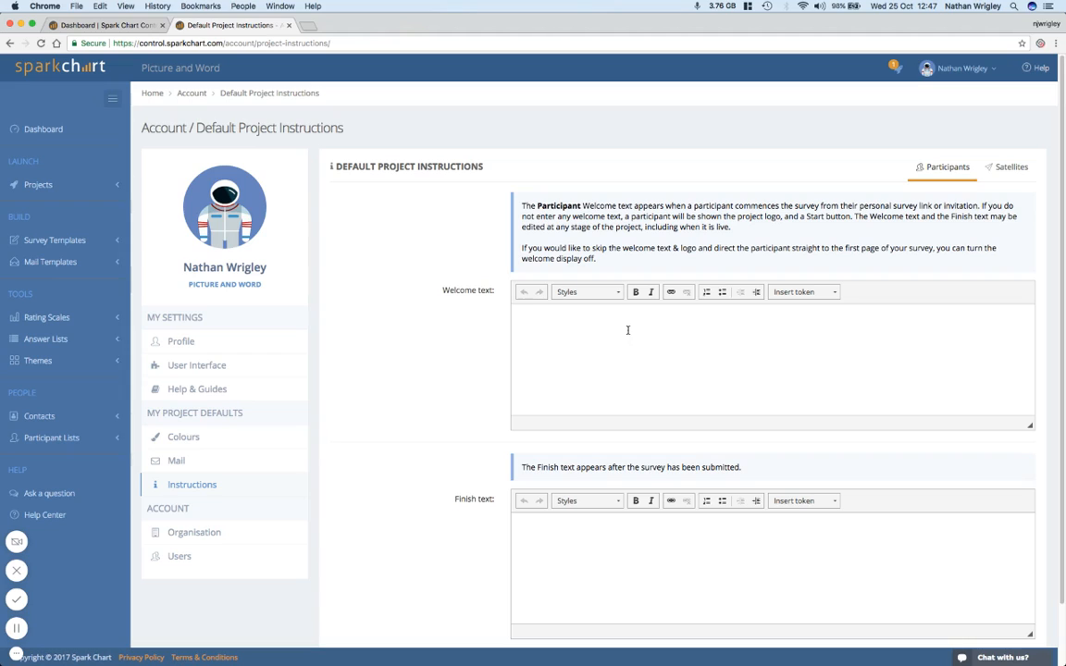
pyautogui.click(628, 329)
pyautogui.click(643, 564)
pyautogui.click(830, 501)
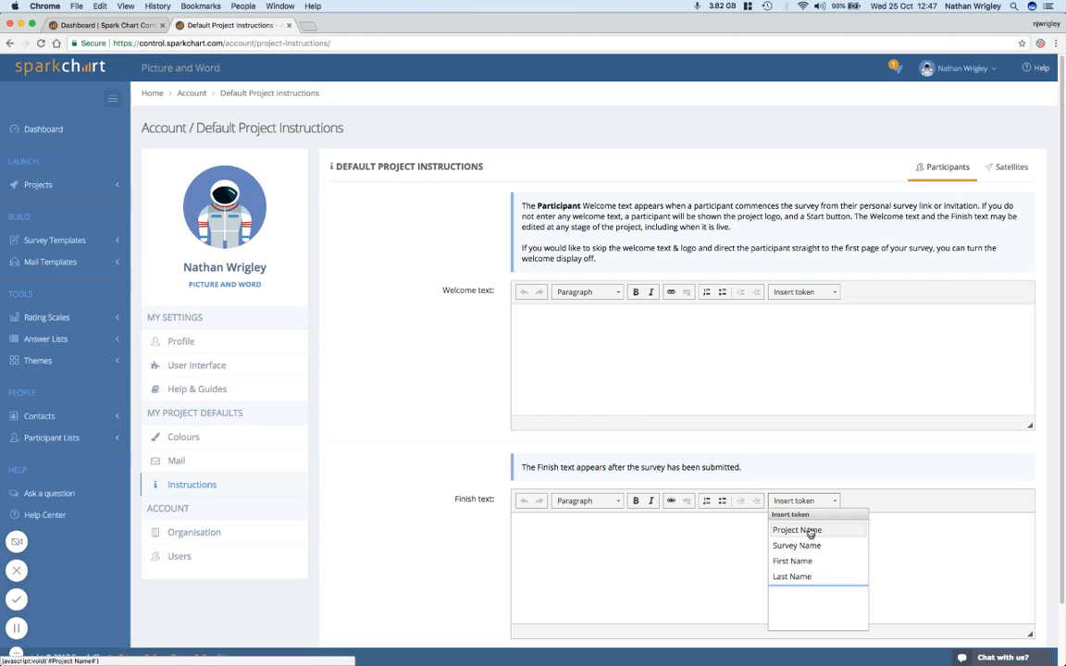
pyautogui.click(833, 291)
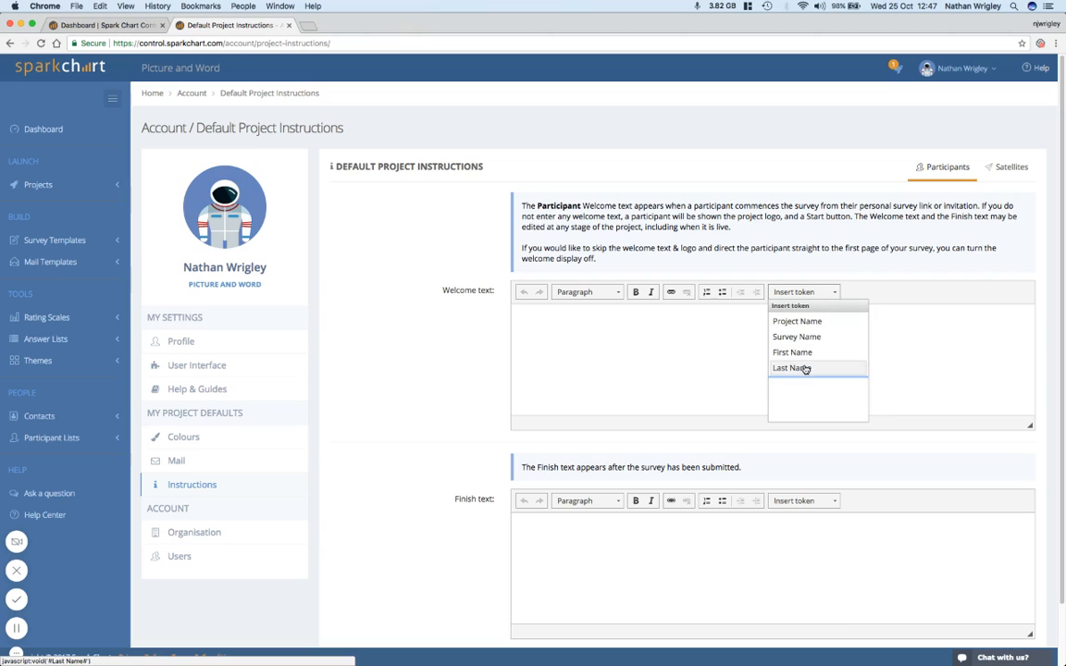
pyautogui.click(1008, 167)
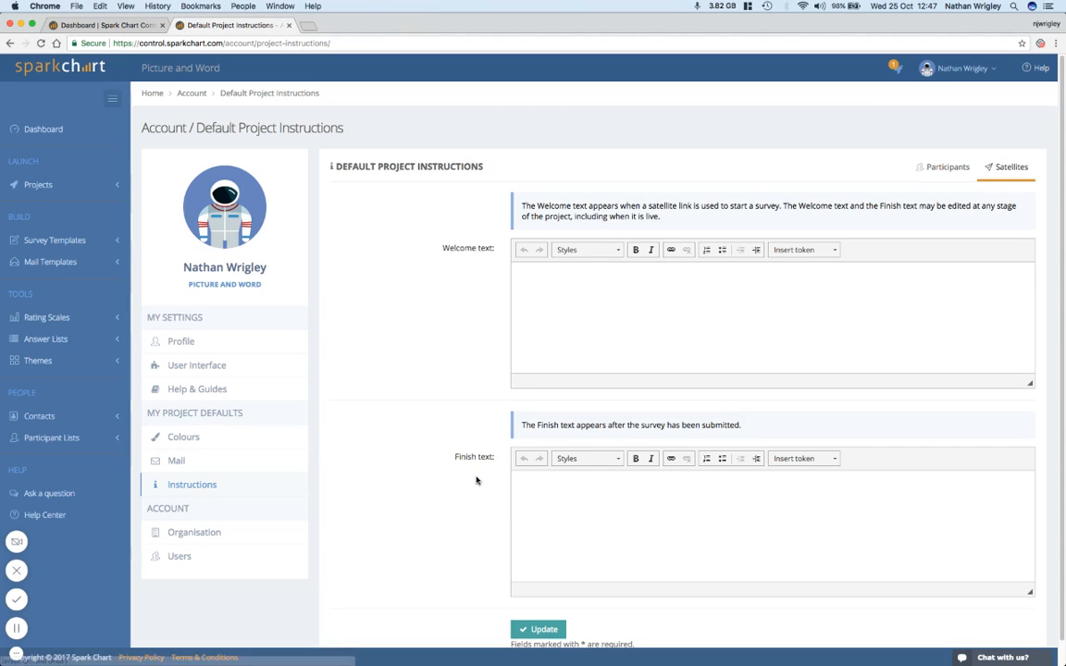
# Step: View the Organisation settings (Picture and Word) and the Users list, then close the account tab
pyautogui.click(193, 533)
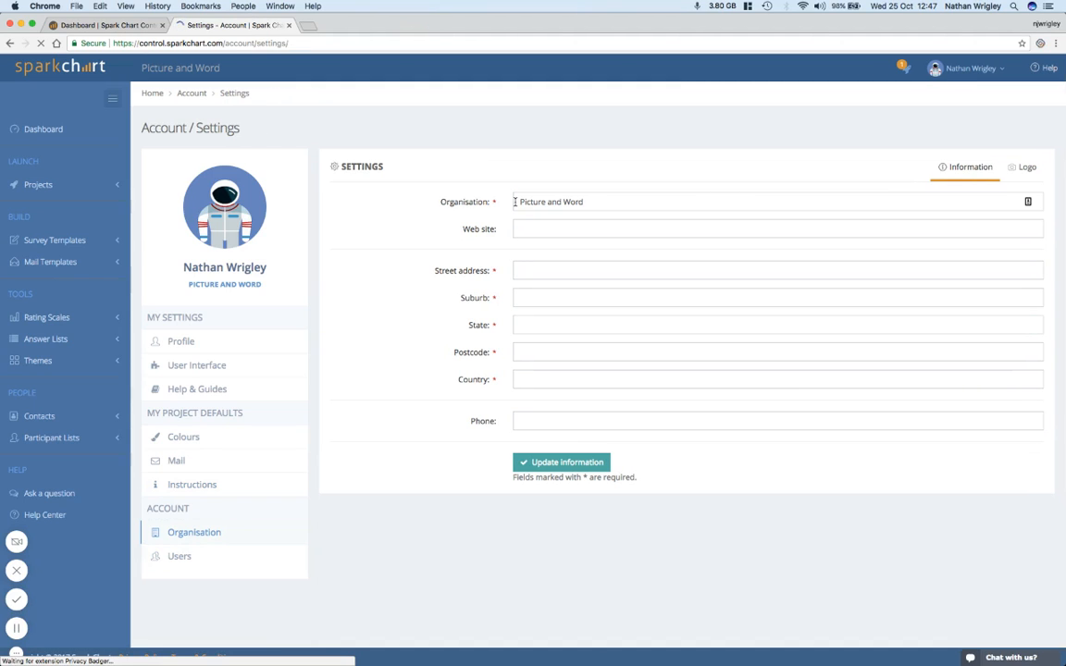
pyautogui.moveTo(585, 201); pyautogui.dragTo(509, 202)
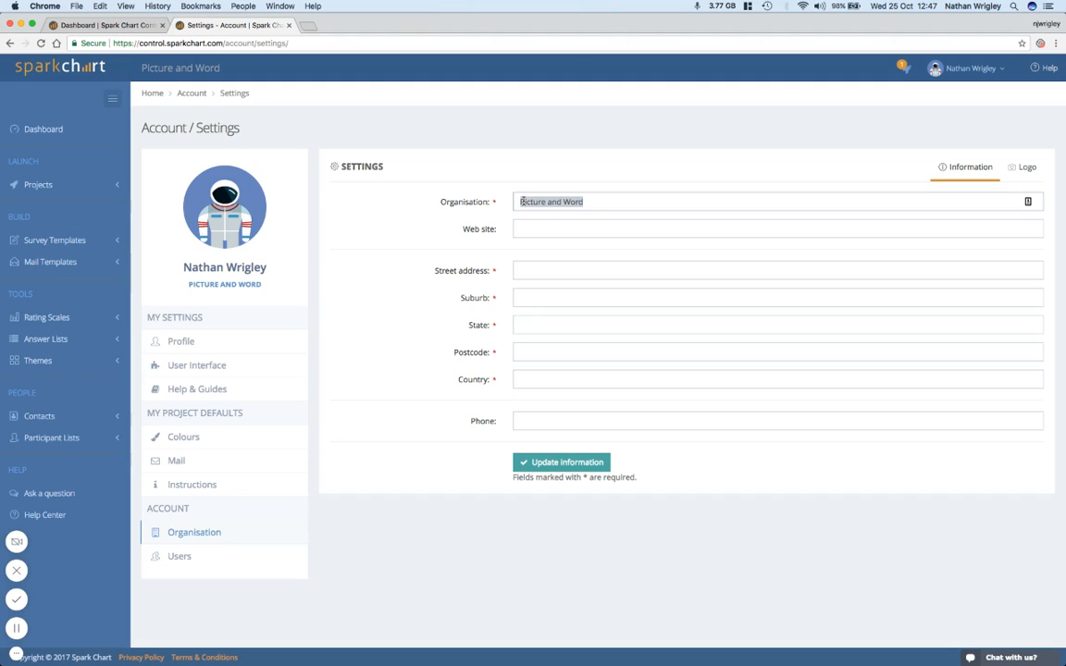
pyautogui.click(403, 414)
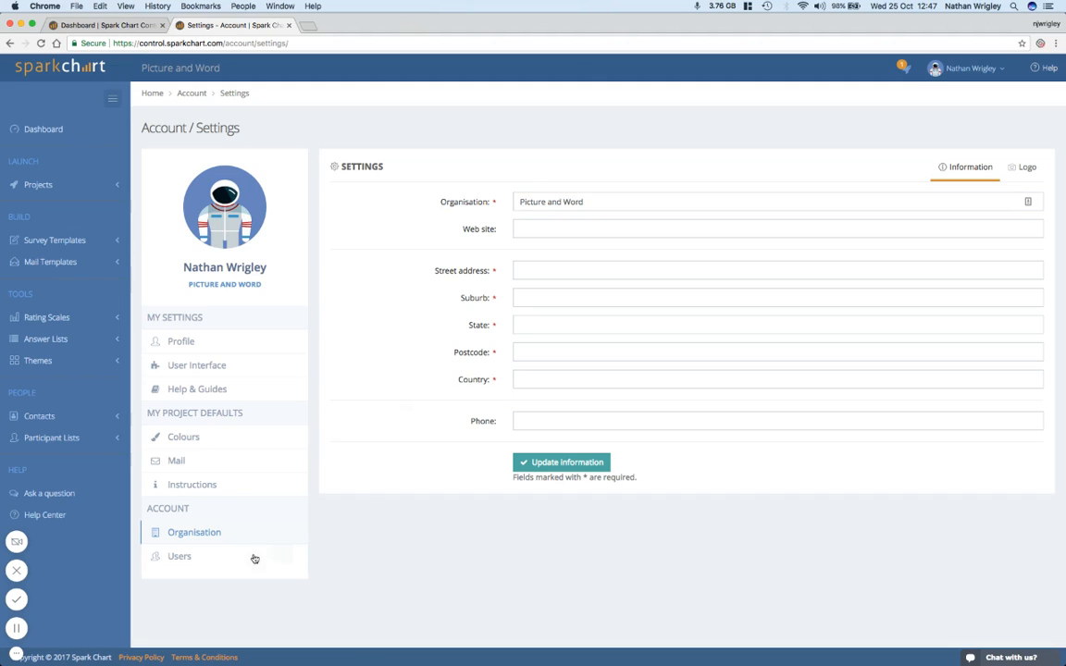
pyautogui.click(179, 556)
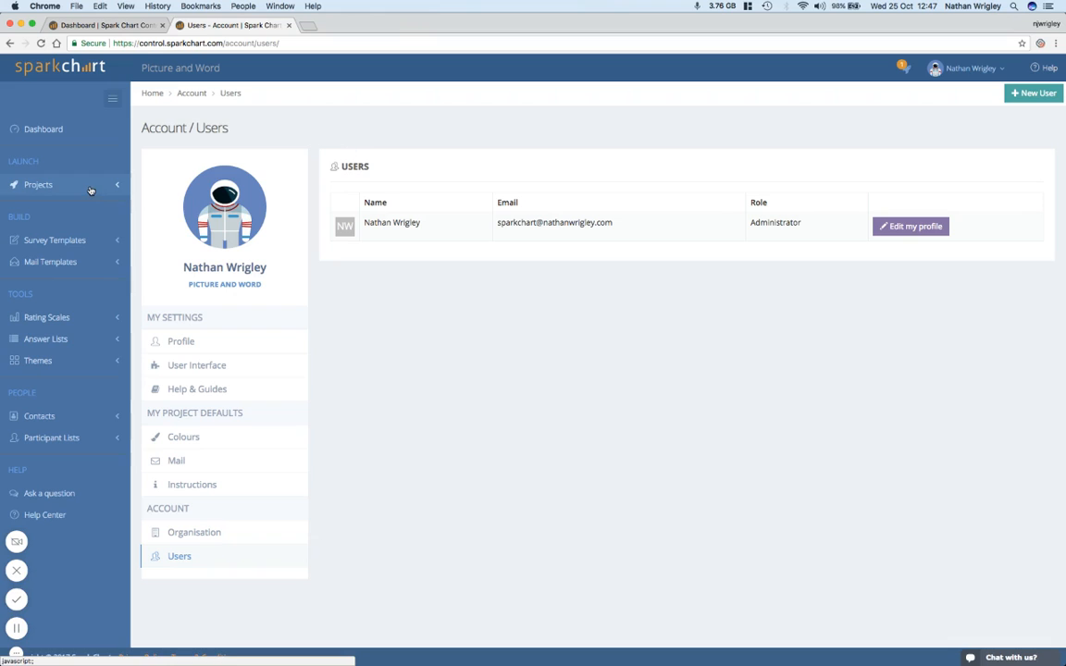
pyautogui.click(289, 25)
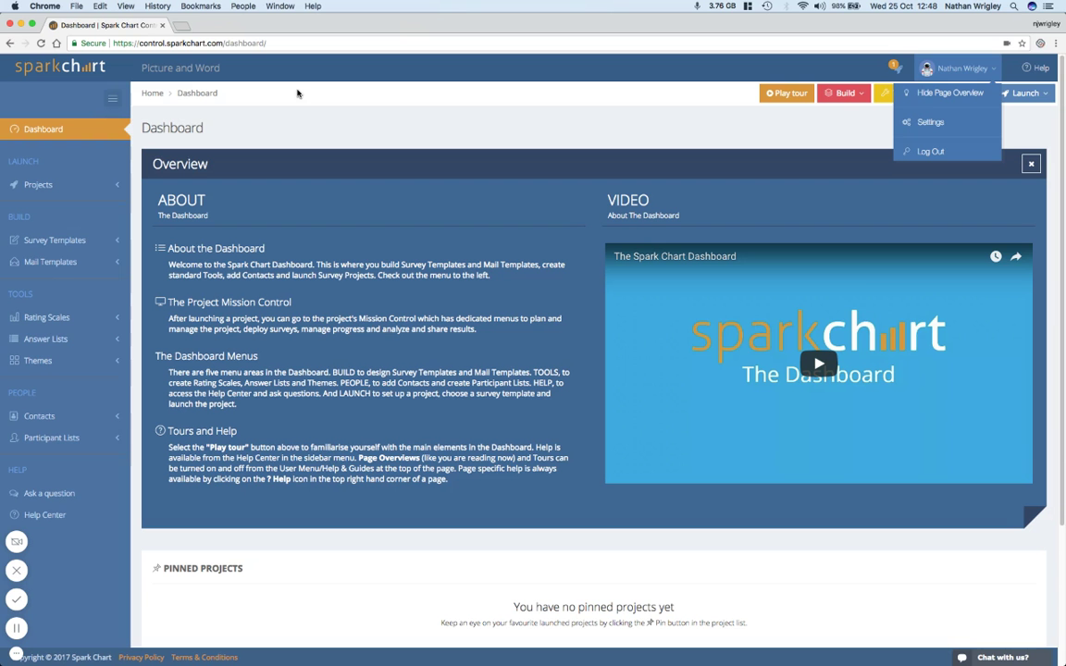
# Step: Start the Dashboard guided tour and advance through every step to the final one
pyautogui.click(502, 128)
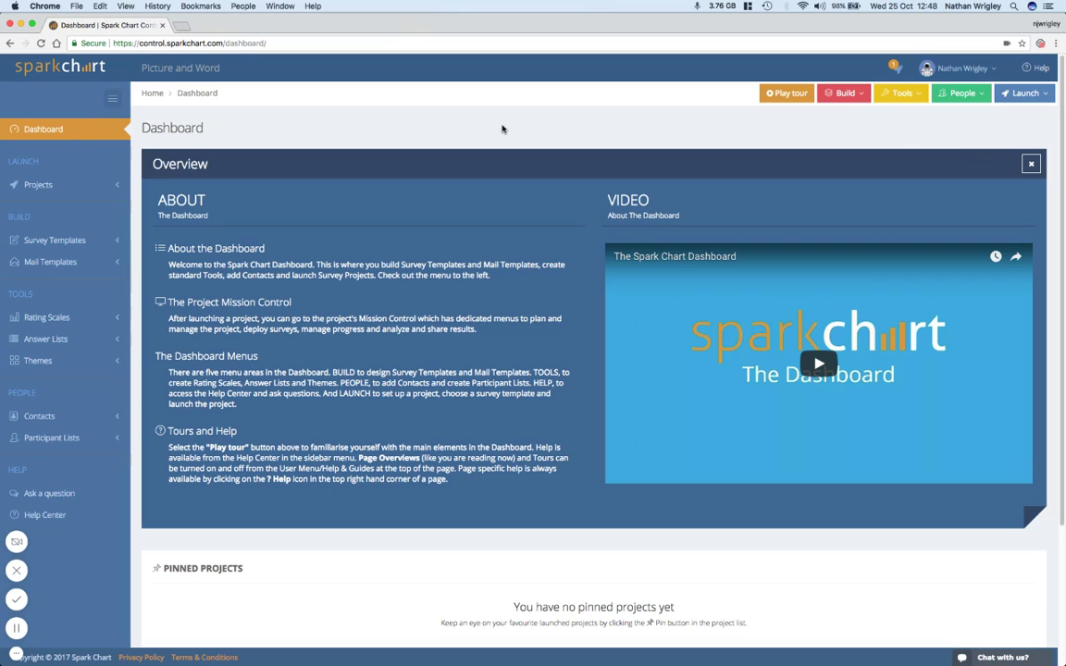
pyautogui.click(786, 93)
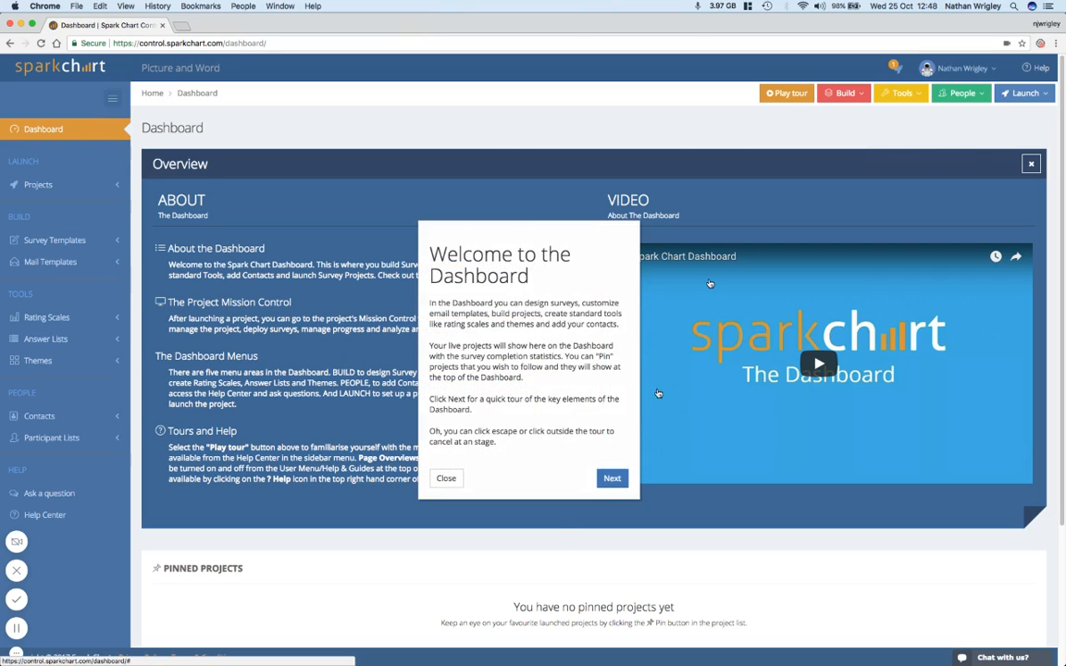
pyautogui.click(611, 478)
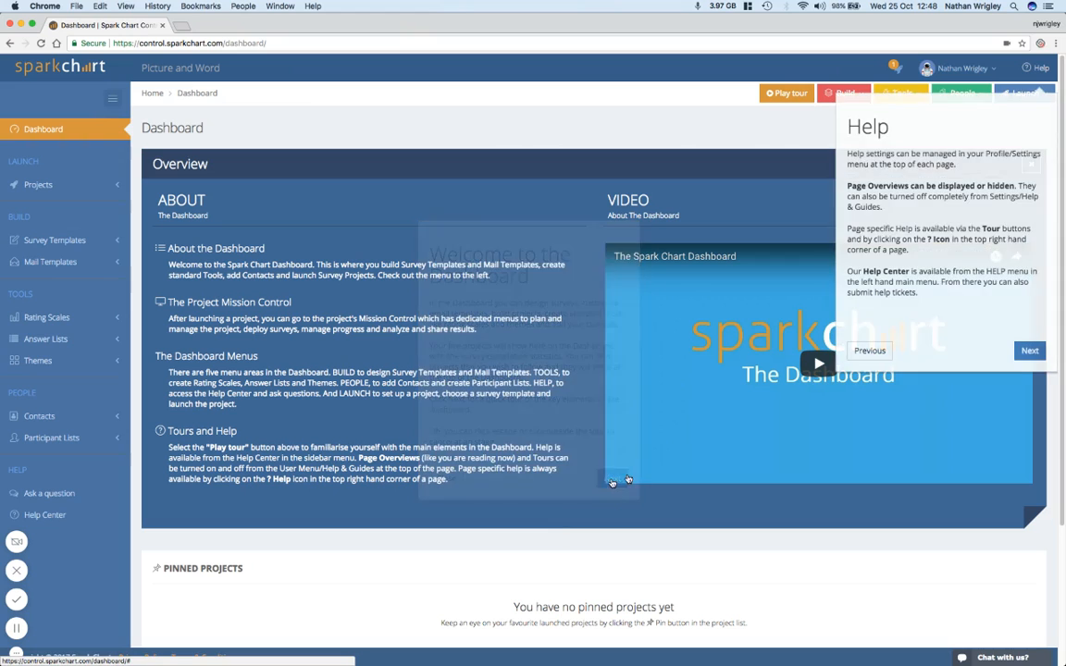
pyautogui.click(1029, 351)
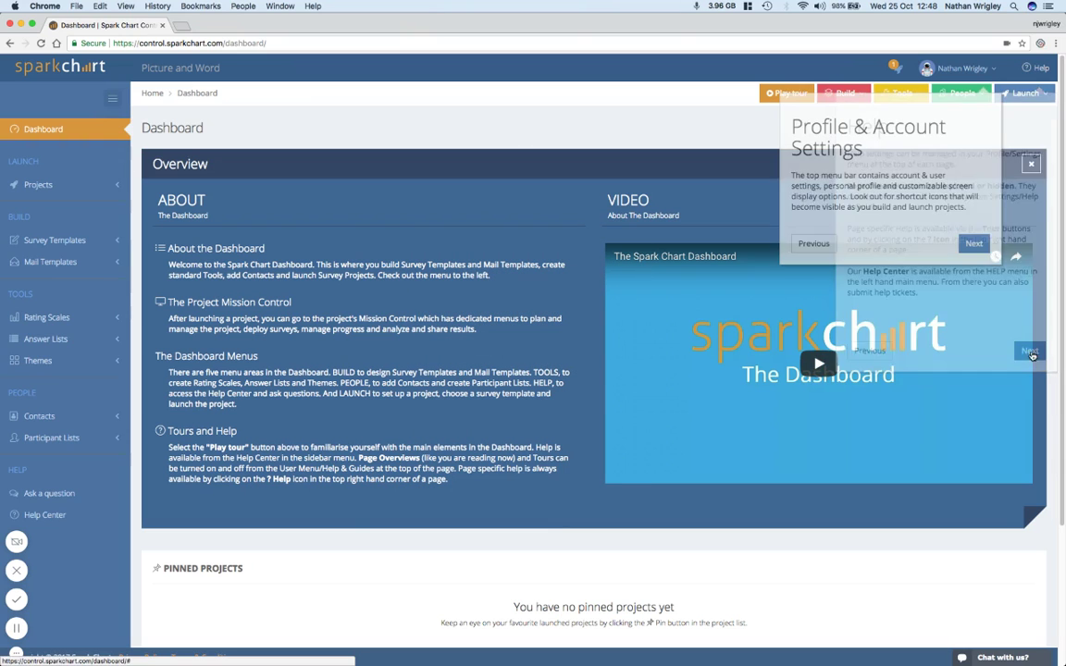
pyautogui.click(973, 243)
pyautogui.click(335, 367)
pyautogui.click(311, 382)
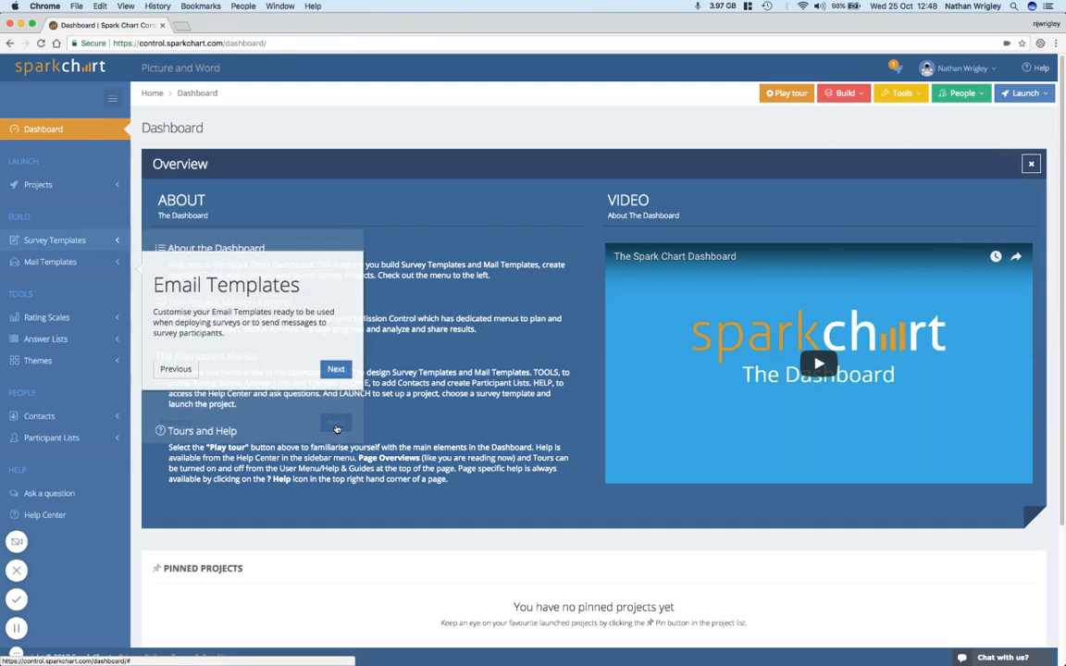
pyautogui.click(335, 369)
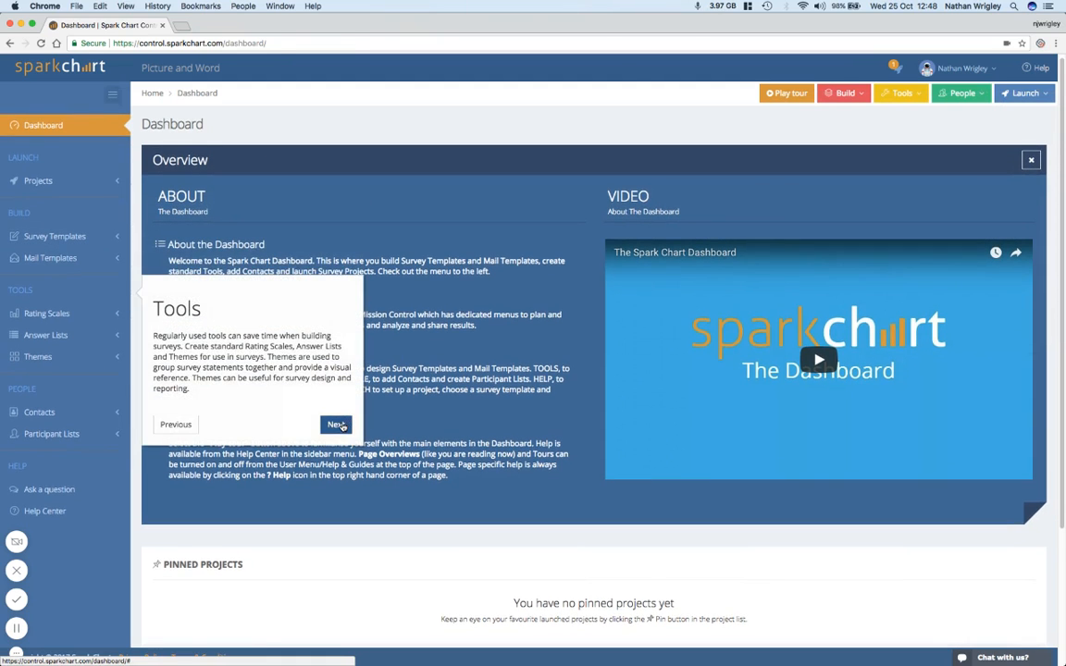
pyautogui.click(337, 424)
pyautogui.click(337, 431)
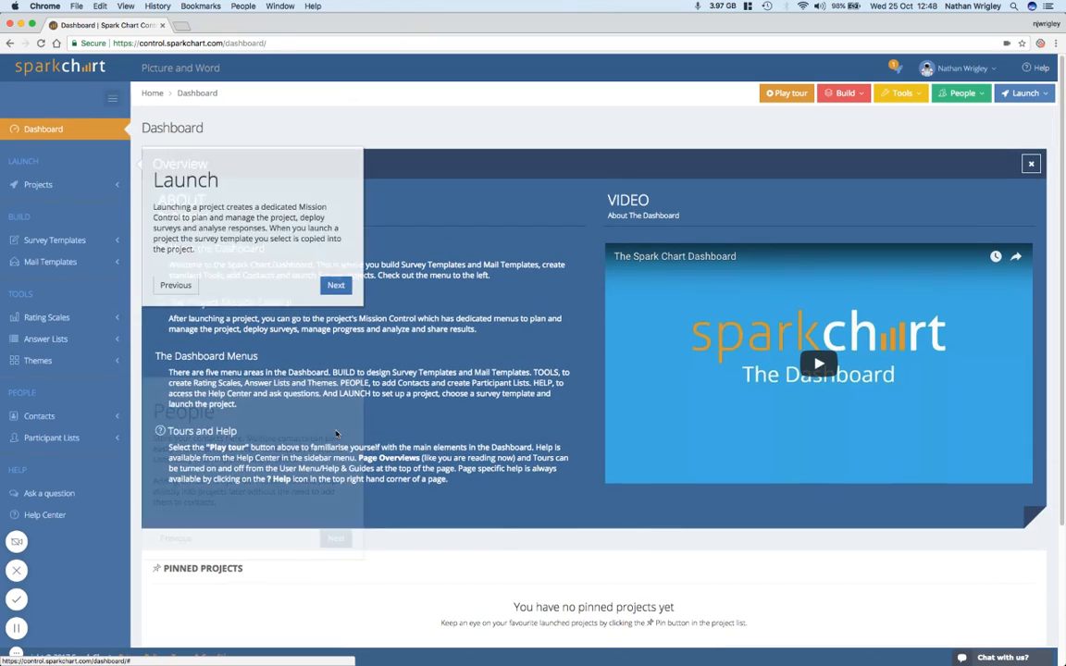
pyautogui.click(336, 284)
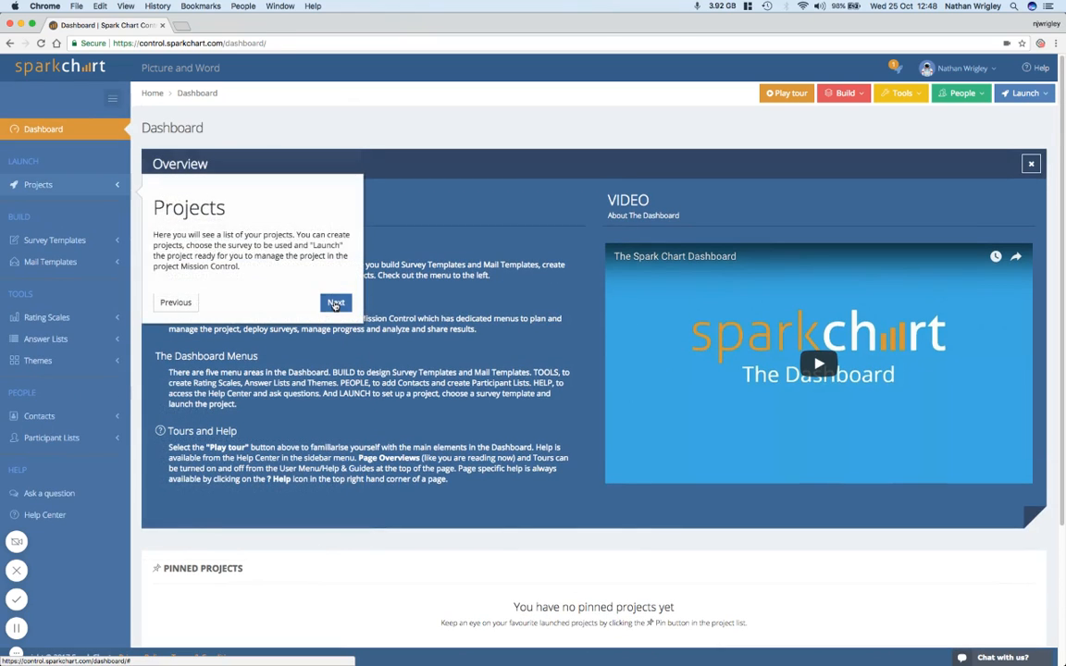
pyautogui.click(335, 304)
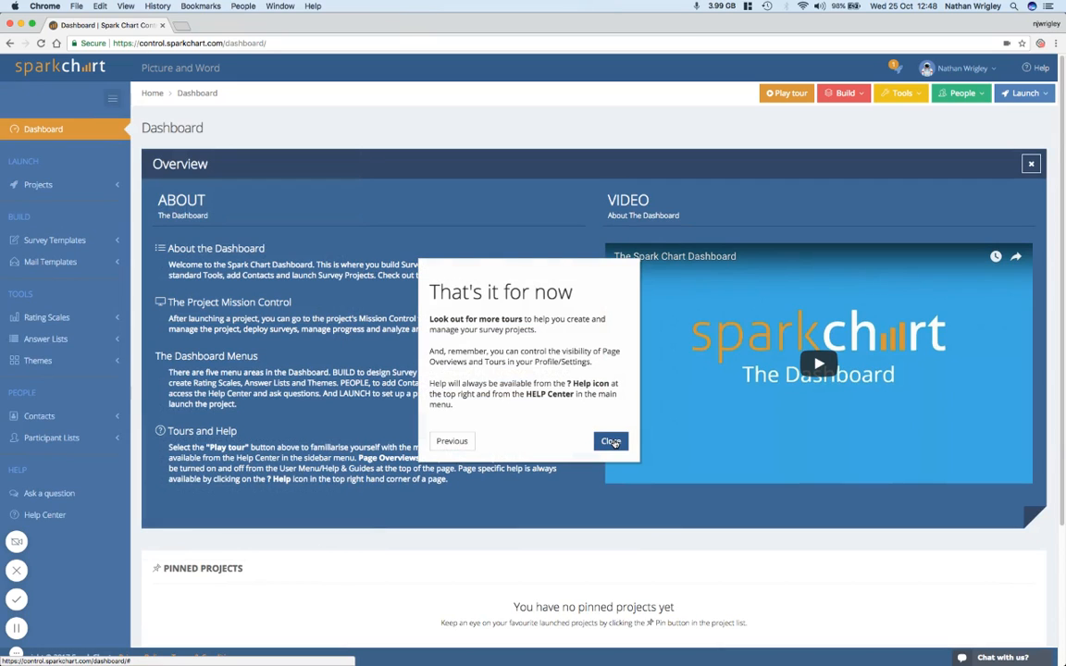
# Step: Close the guided tour, replay it and cancel it again
pyautogui.click(611, 440)
pyautogui.click(787, 92)
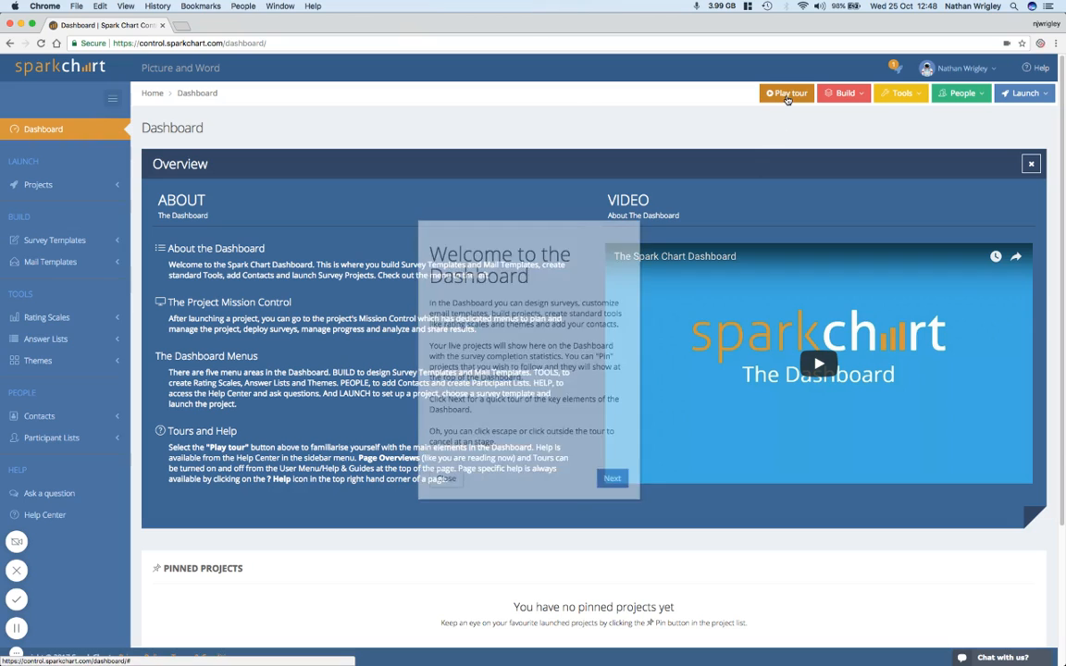
pyautogui.click(446, 478)
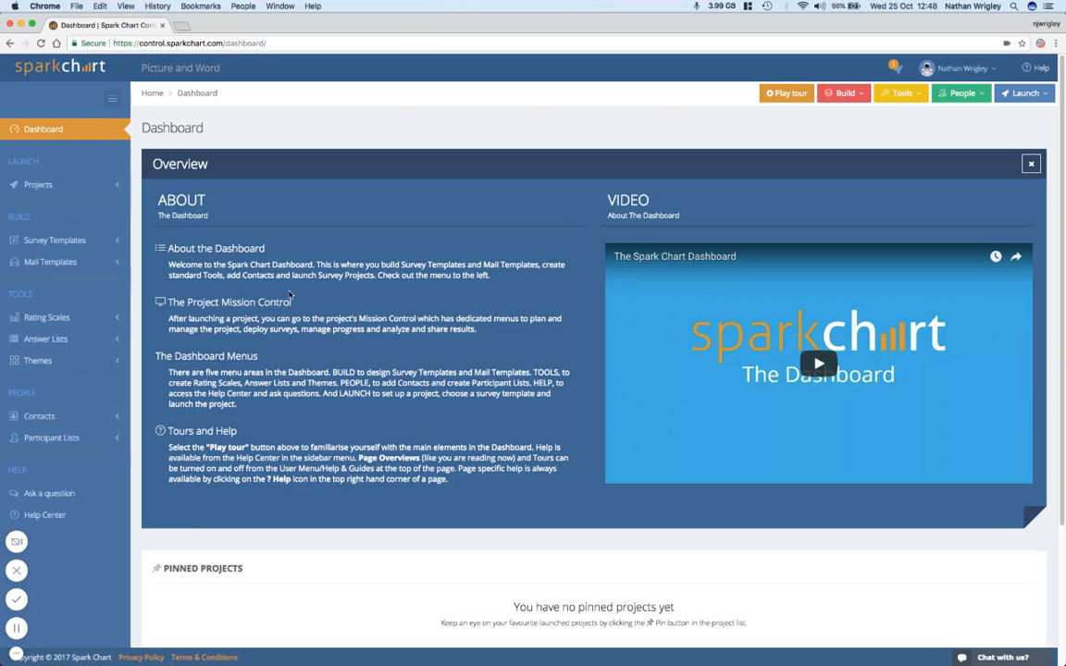
# Step: Highlight the About section text of the Dashboard overview
pyautogui.moveTo(153, 225); pyautogui.dragTo(481, 489)
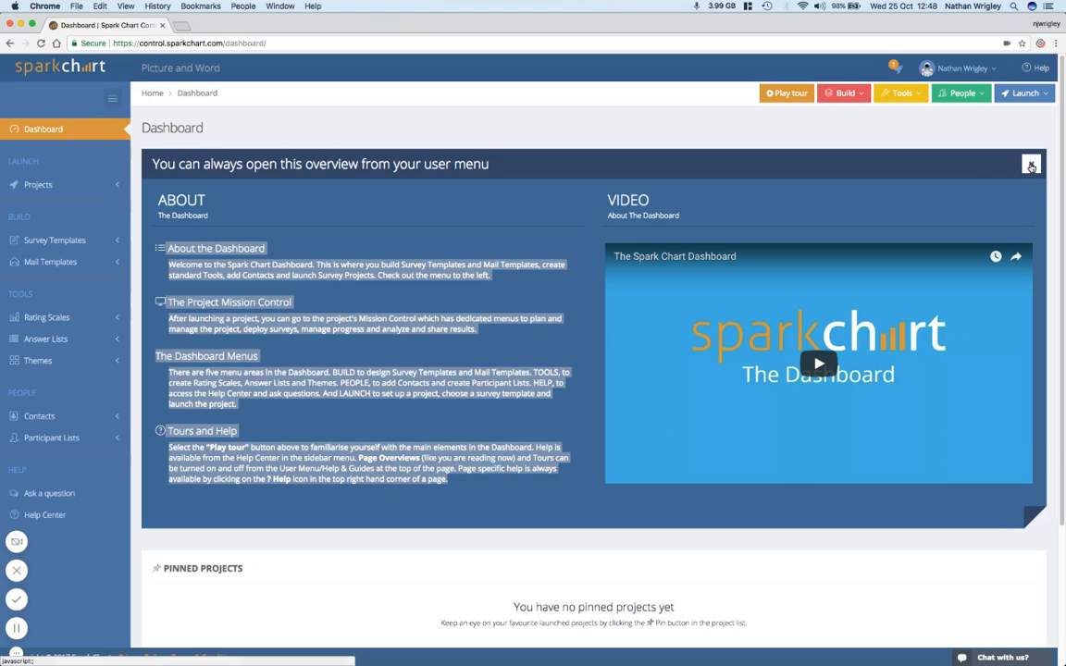
pyautogui.click(795, 129)
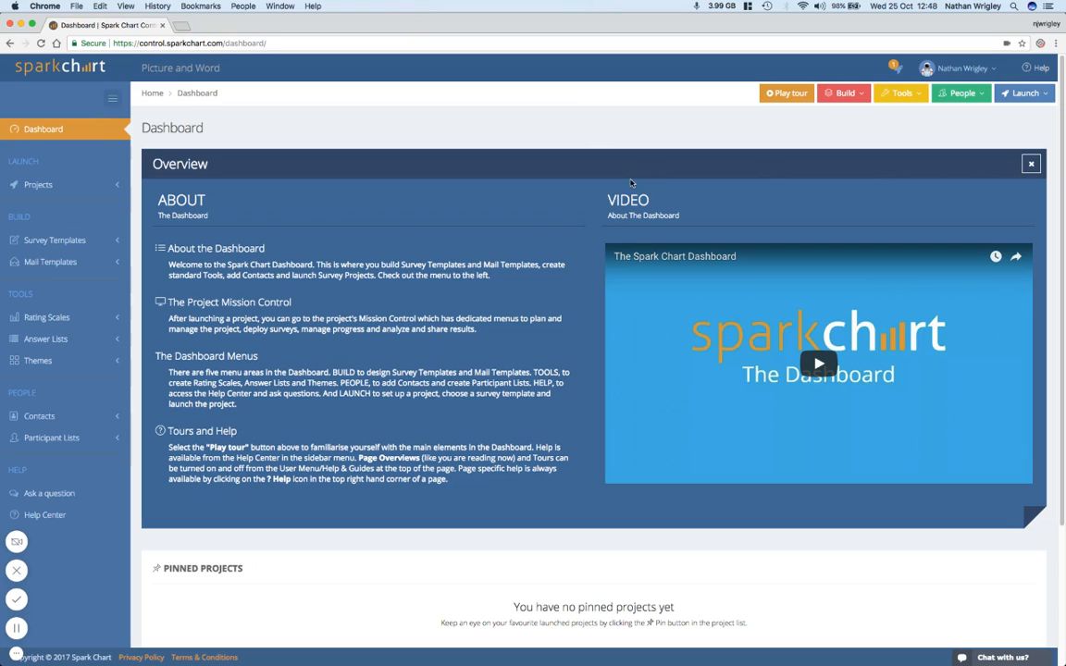
pyautogui.moveTo(168, 248); pyautogui.dragTo(518, 485)
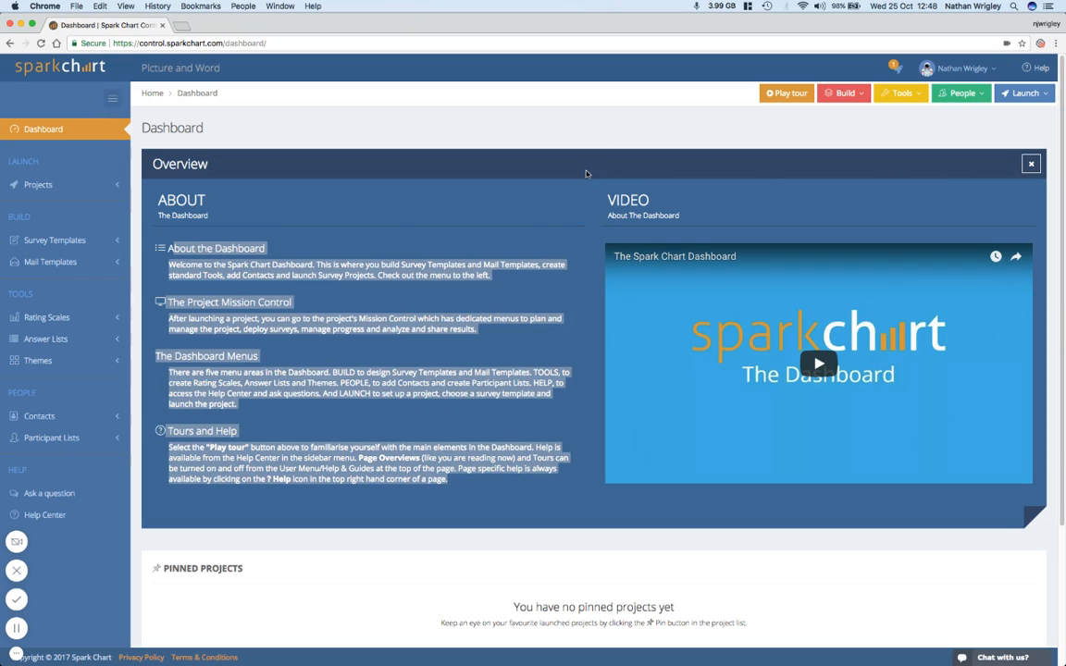
# Step: Open the Build, Tools, People and Launch menus in turn, then dismiss them
pyautogui.click(845, 94)
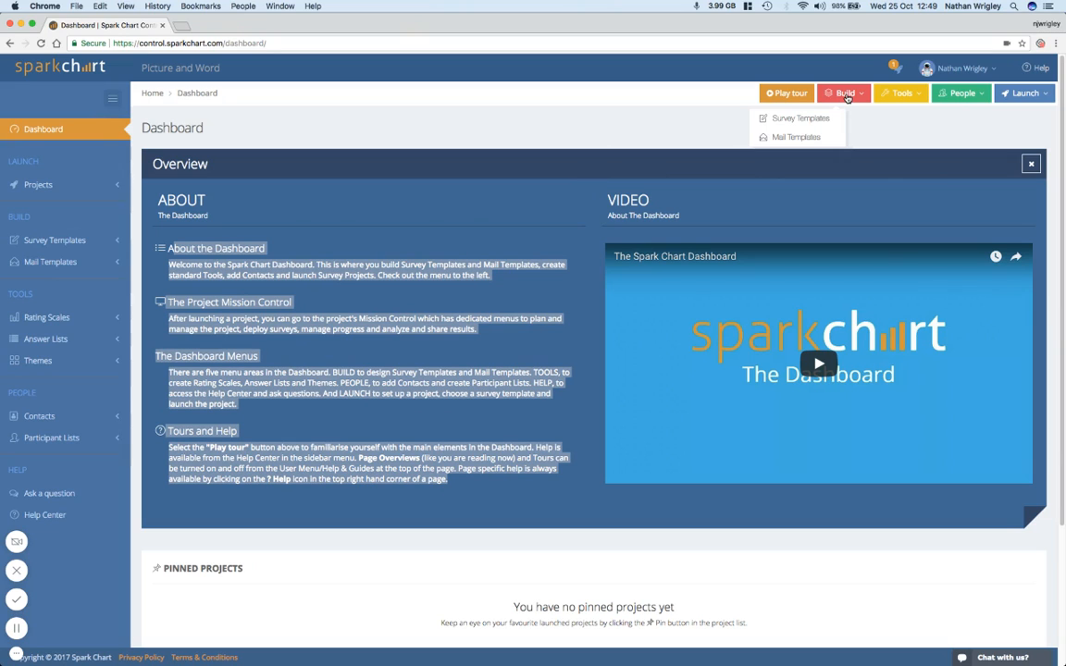
pyautogui.click(917, 95)
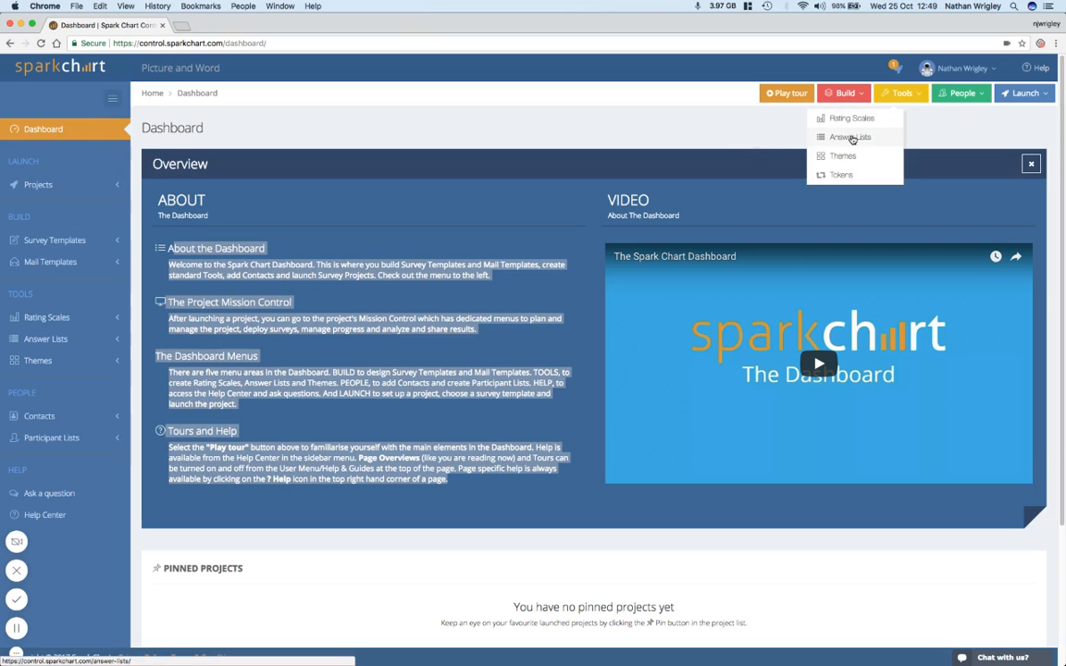
pyautogui.click(974, 96)
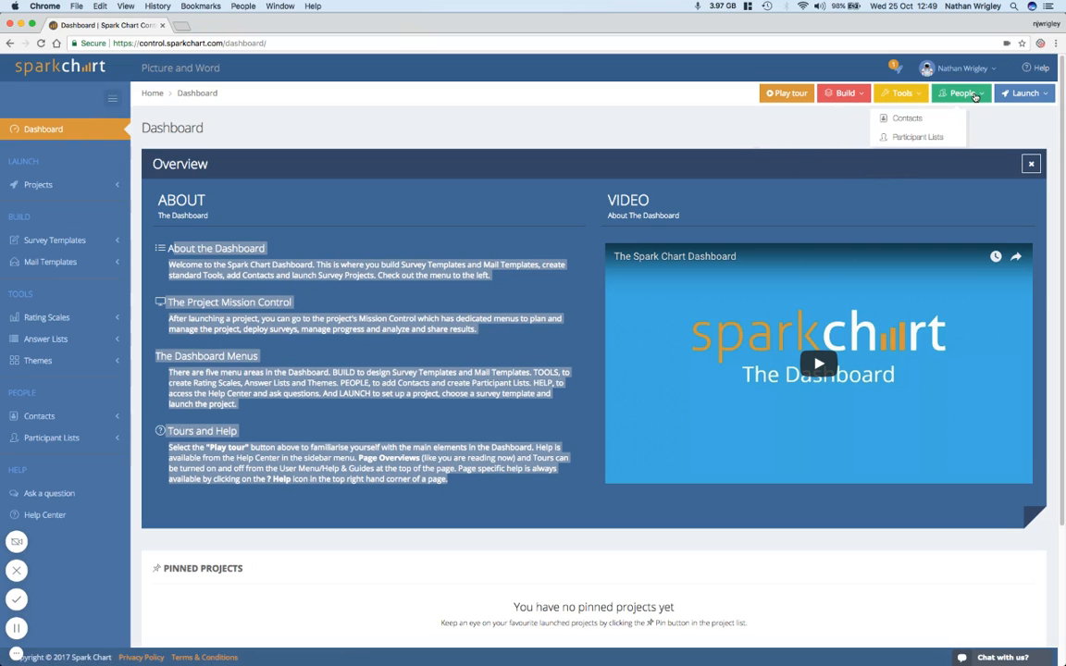
pyautogui.click(1031, 96)
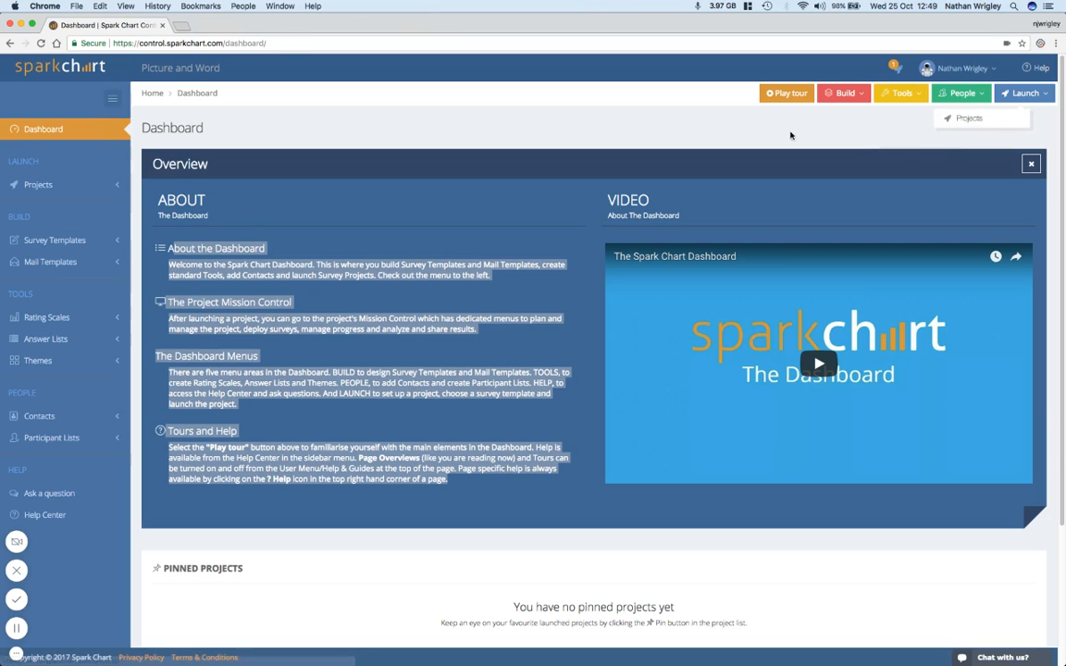
pyautogui.click(705, 132)
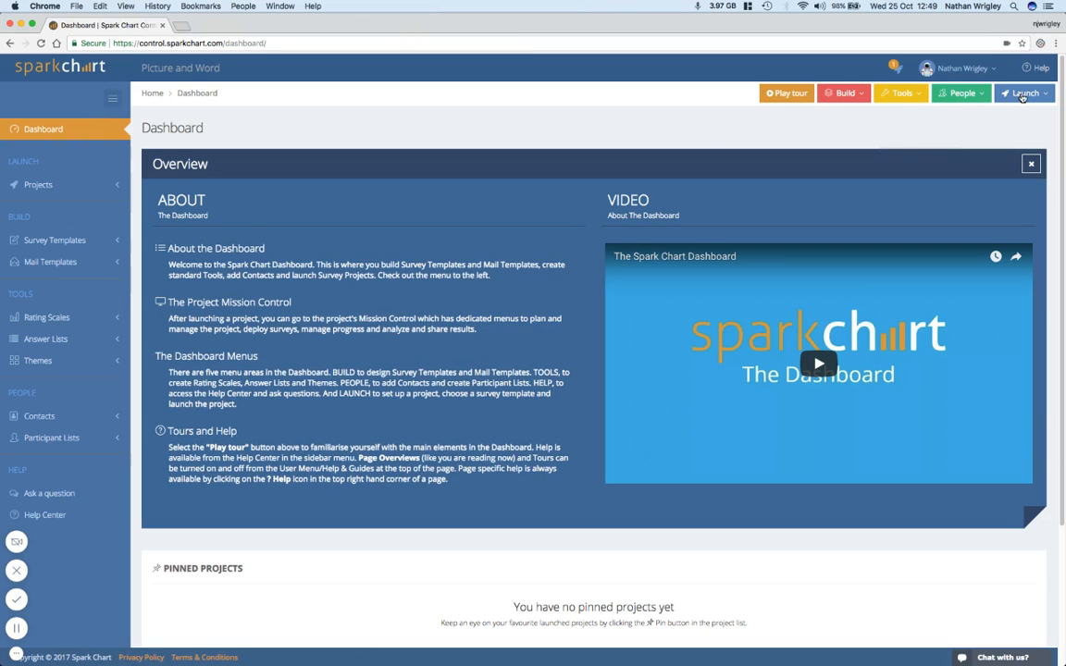
pyautogui.scroll(-2, 99, 160)
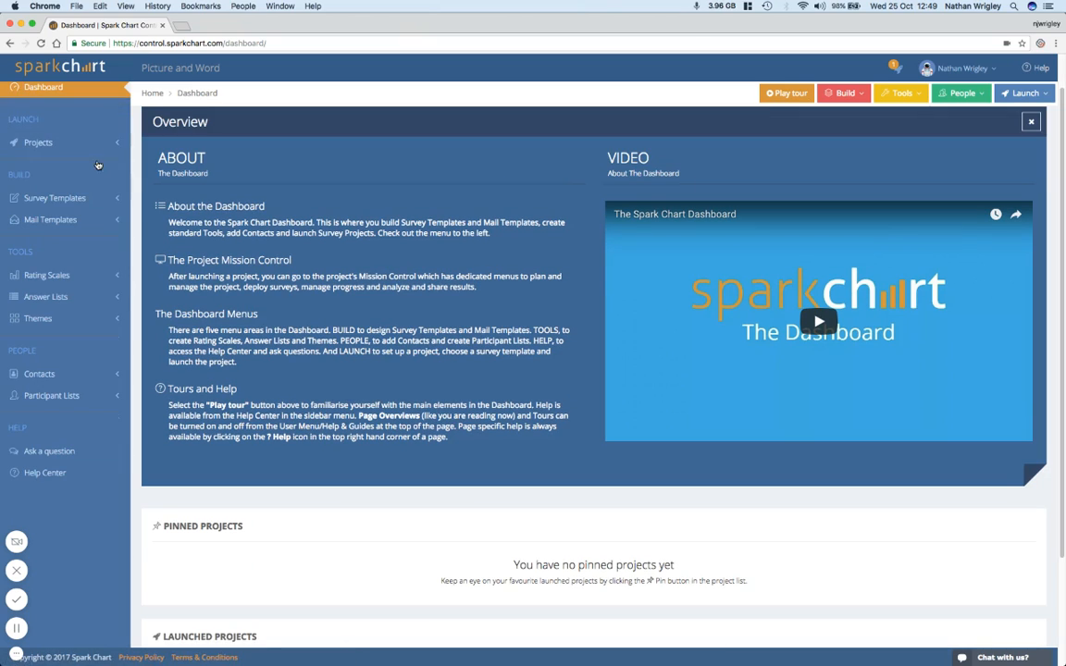
pyautogui.click(117, 146)
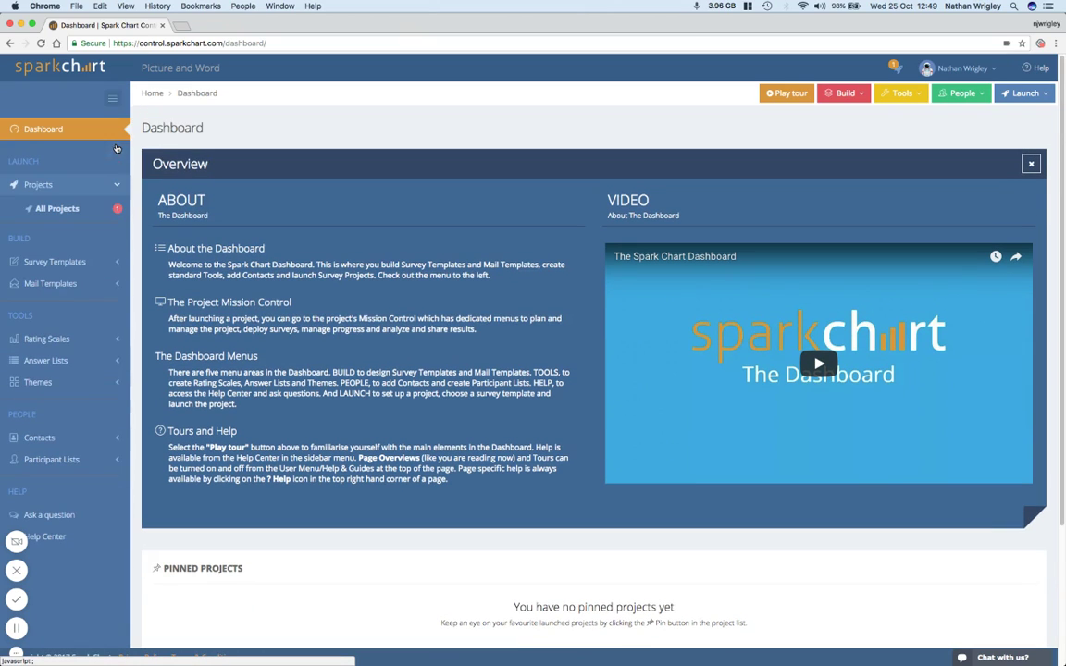
pyautogui.click(58, 210)
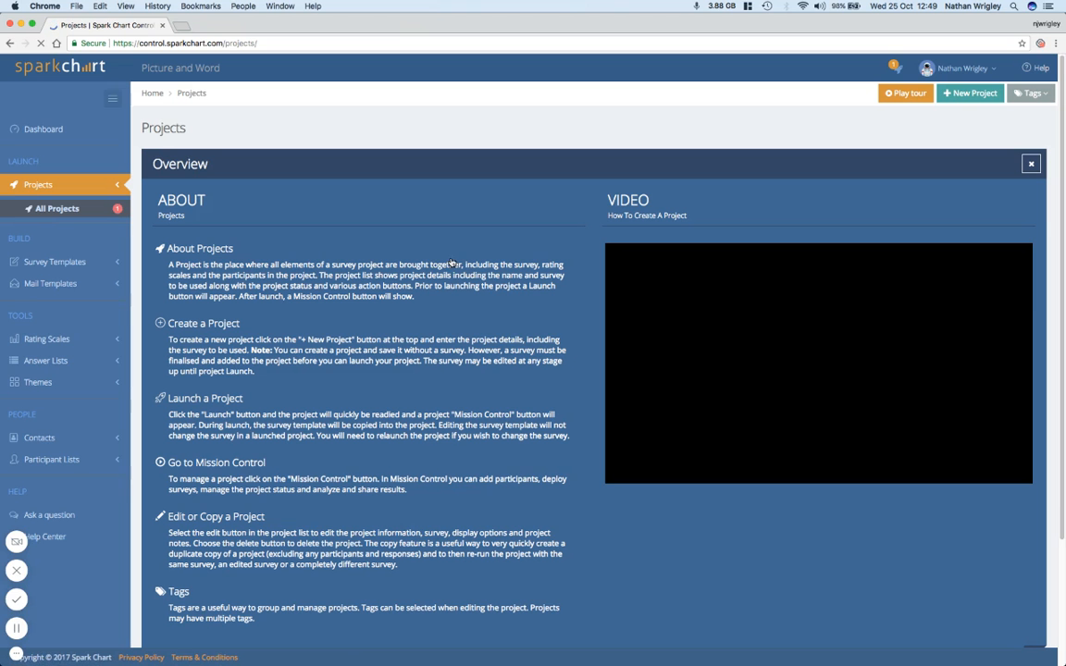
pyautogui.scroll(-2, 452, 262)
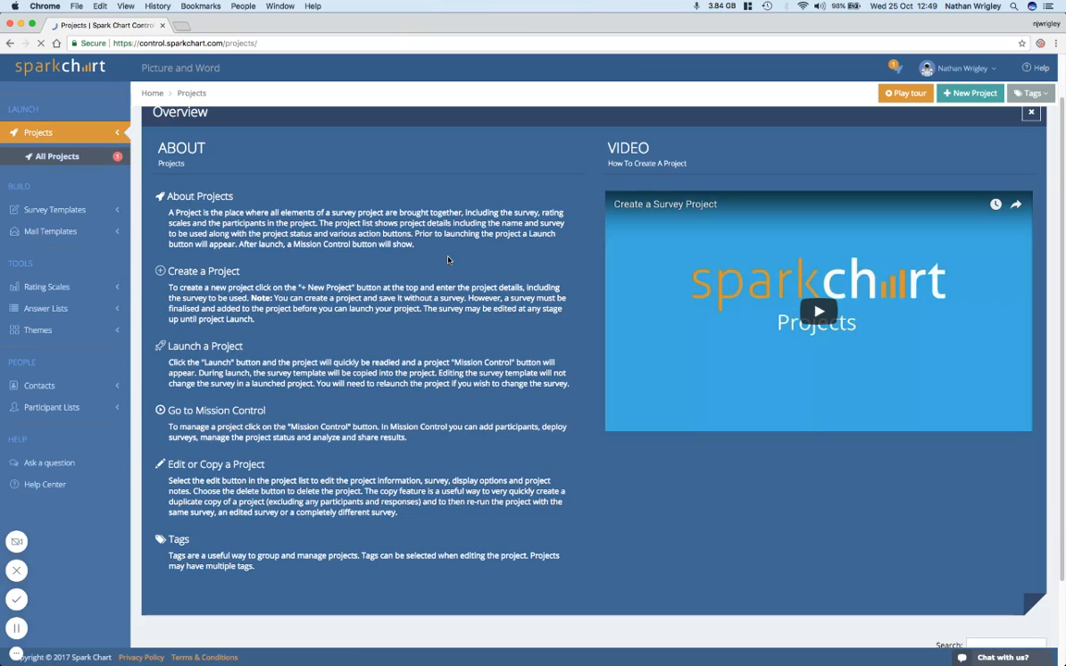
pyautogui.scroll(1, 448, 259)
pyautogui.scroll(1, 448, 259)
pyautogui.scroll(1, 447, 259)
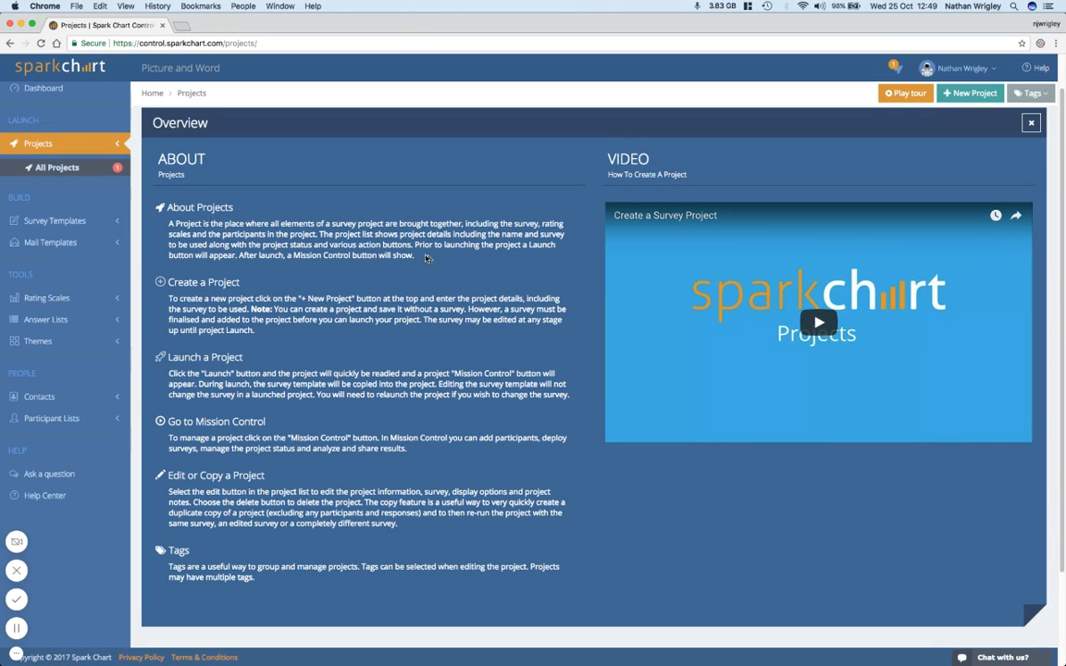
pyautogui.moveTo(168, 207); pyautogui.dragTo(268, 244)
pyautogui.moveTo(163, 282); pyautogui.dragTo(274, 344)
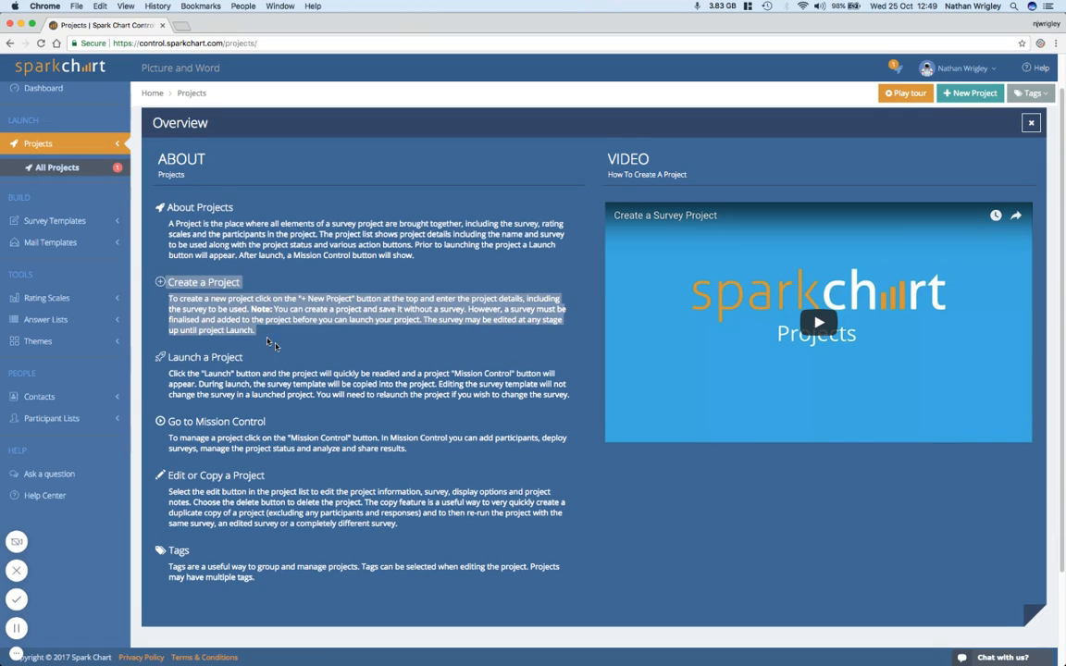
pyautogui.moveTo(182, 357); pyautogui.dragTo(315, 395)
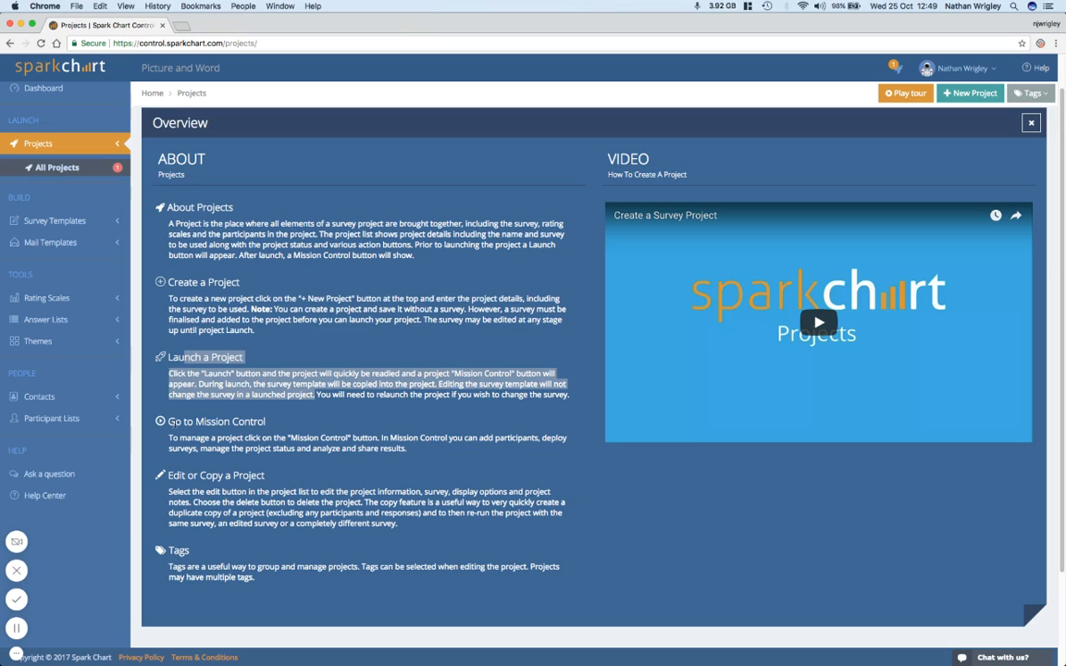
pyautogui.moveTo(169, 422); pyautogui.dragTo(287, 451)
pyautogui.moveTo(185, 475); pyautogui.dragTo(363, 523)
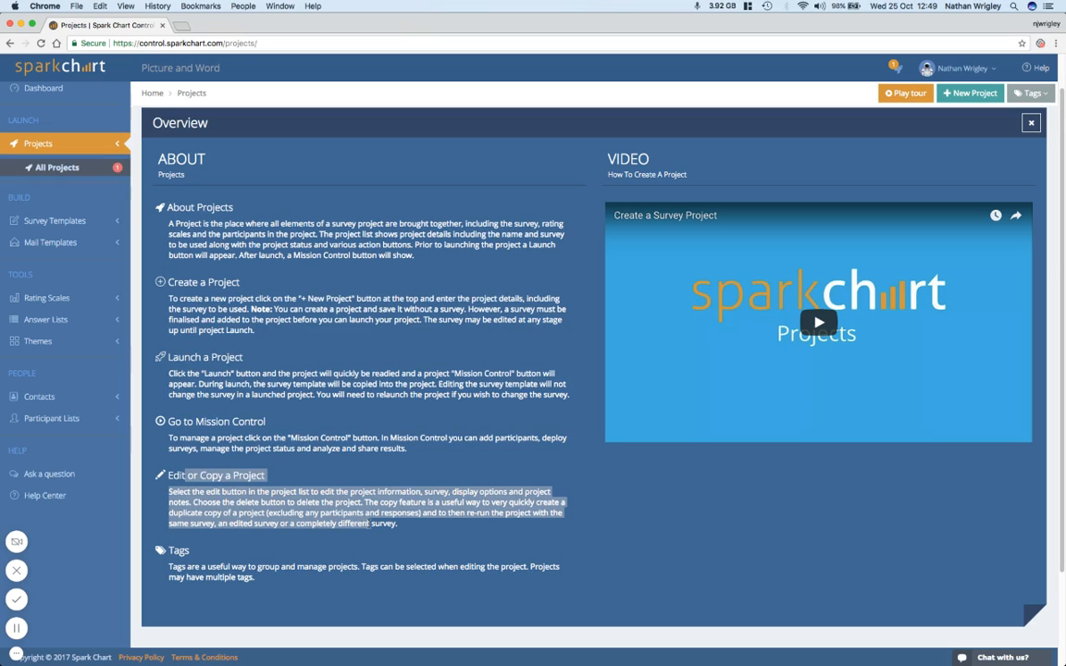
pyautogui.moveTo(175, 551); pyautogui.dragTo(268, 579)
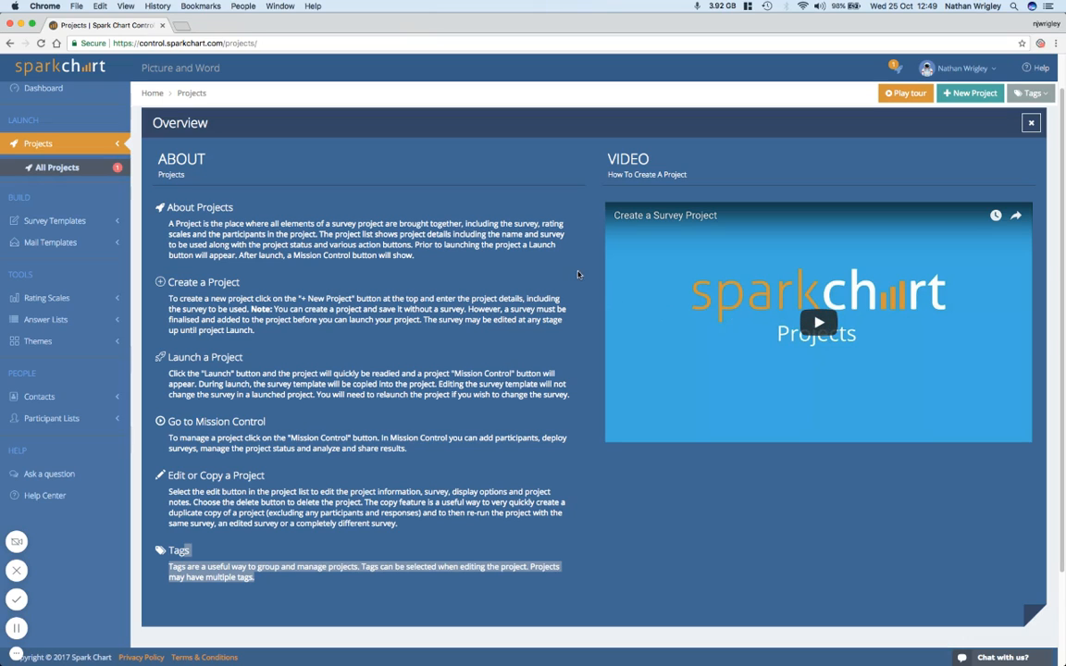
pyautogui.click(905, 92)
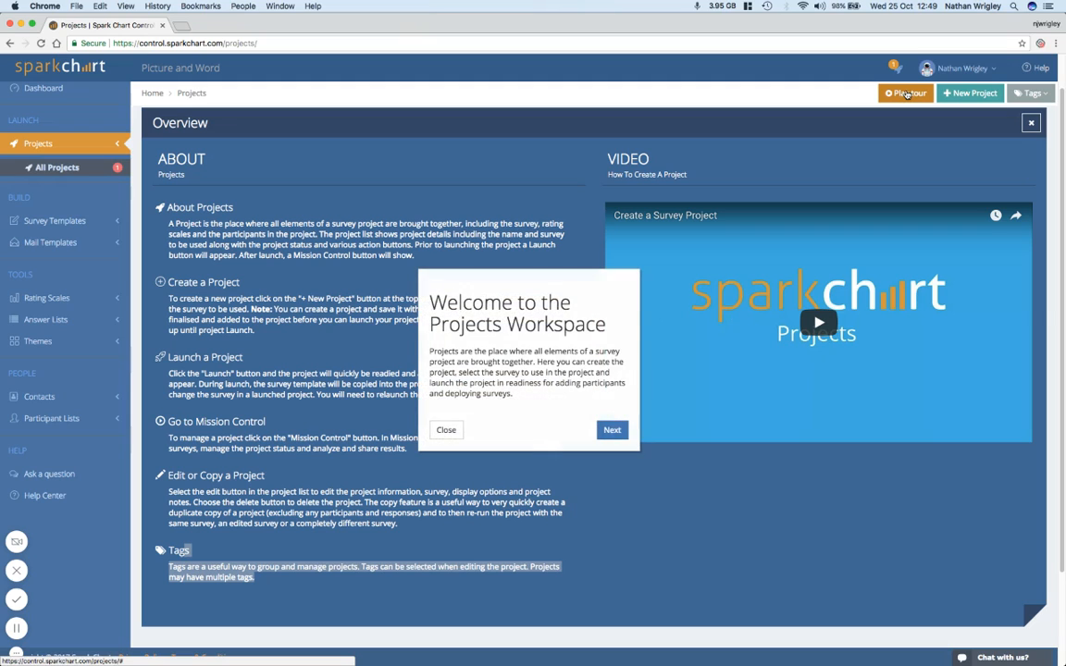
pyautogui.click(611, 429)
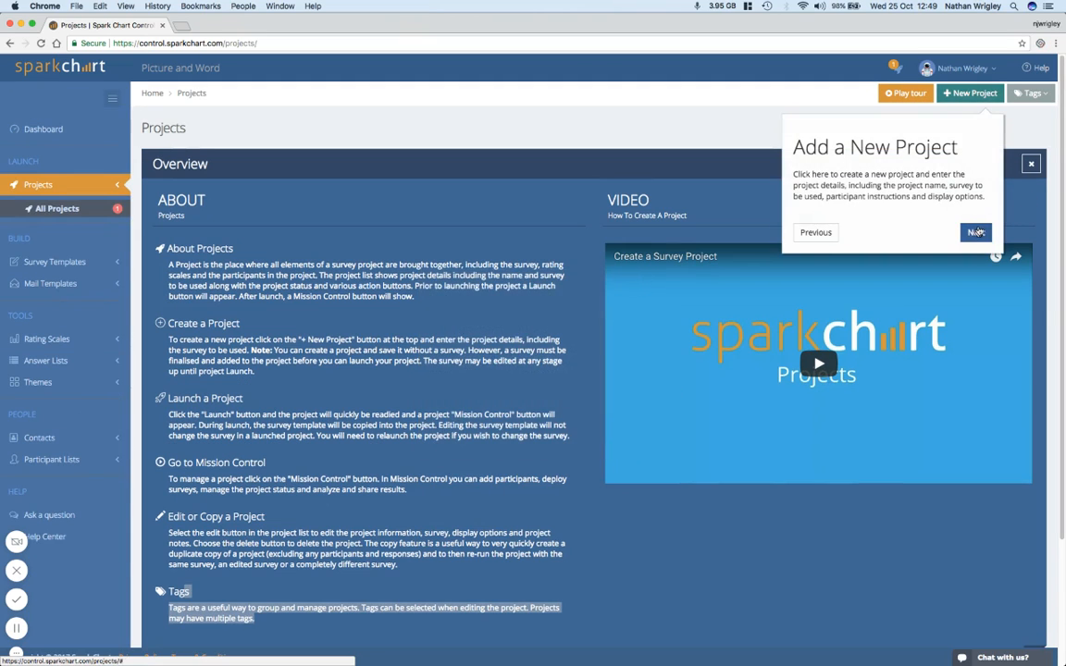
pyautogui.click(976, 233)
pyautogui.click(1025, 248)
pyautogui.click(336, 291)
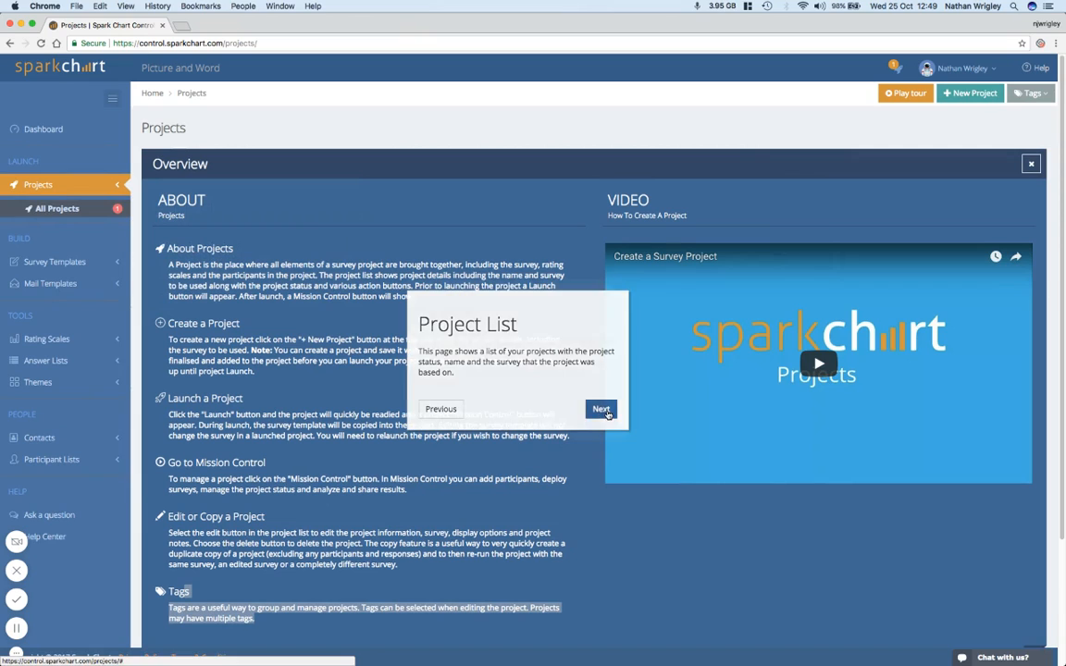
pyautogui.click(606, 412)
pyautogui.click(603, 421)
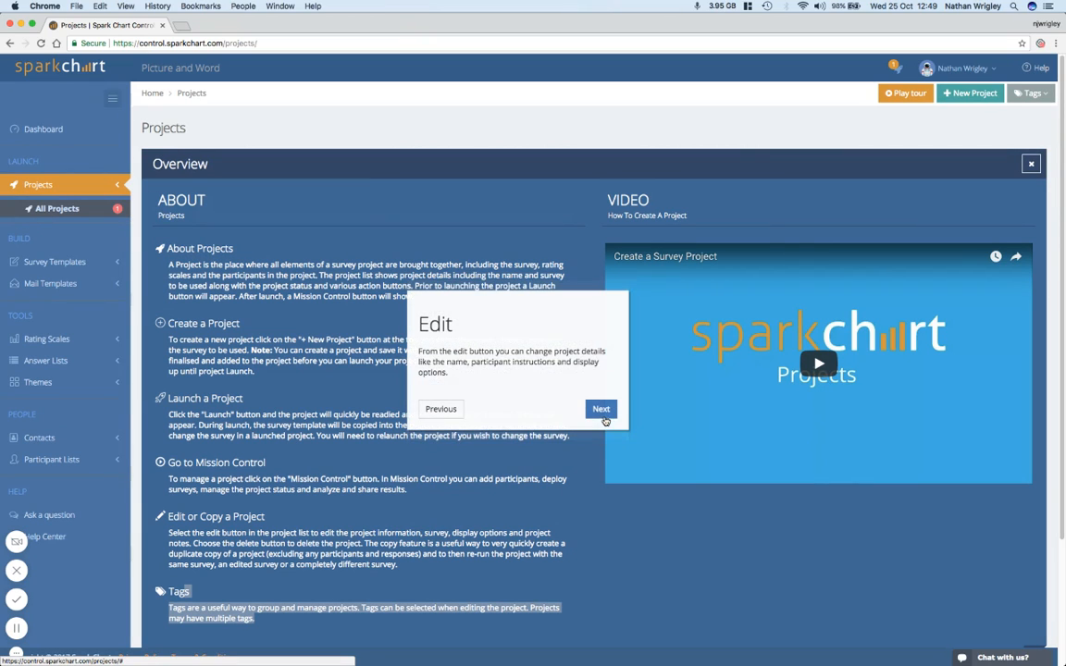
pyautogui.click(601, 410)
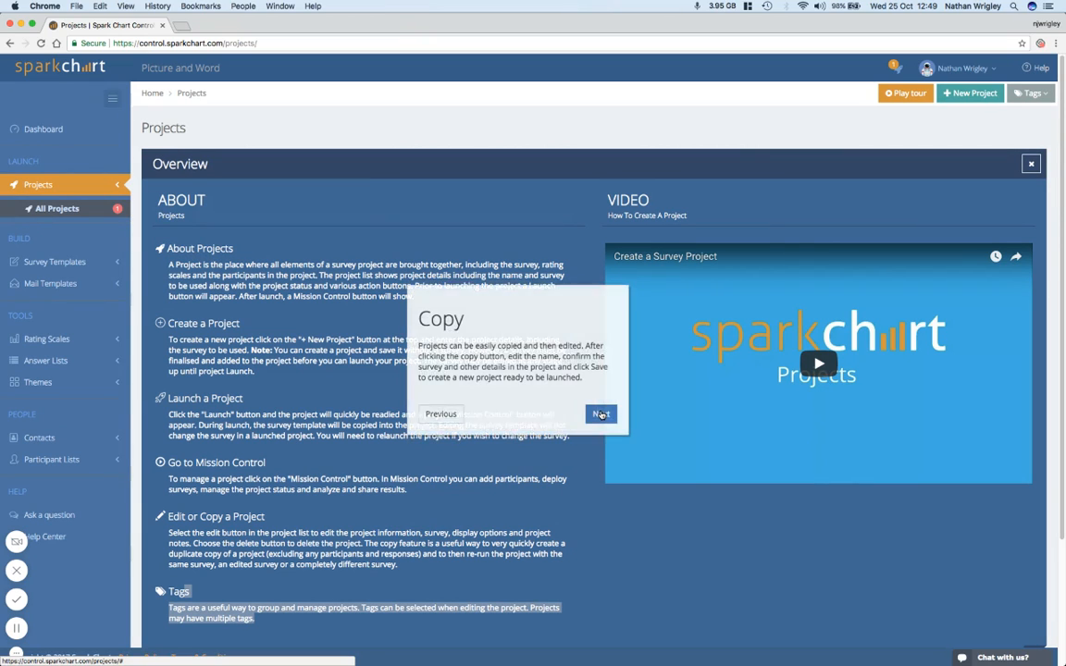
pyautogui.click(601, 410)
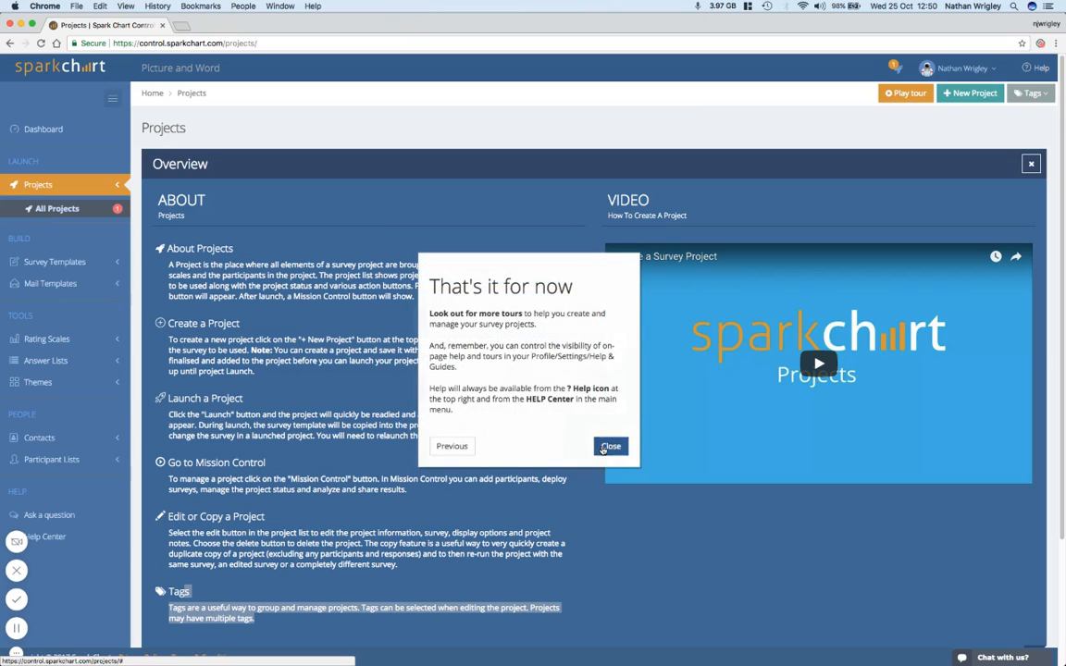
pyautogui.click(611, 446)
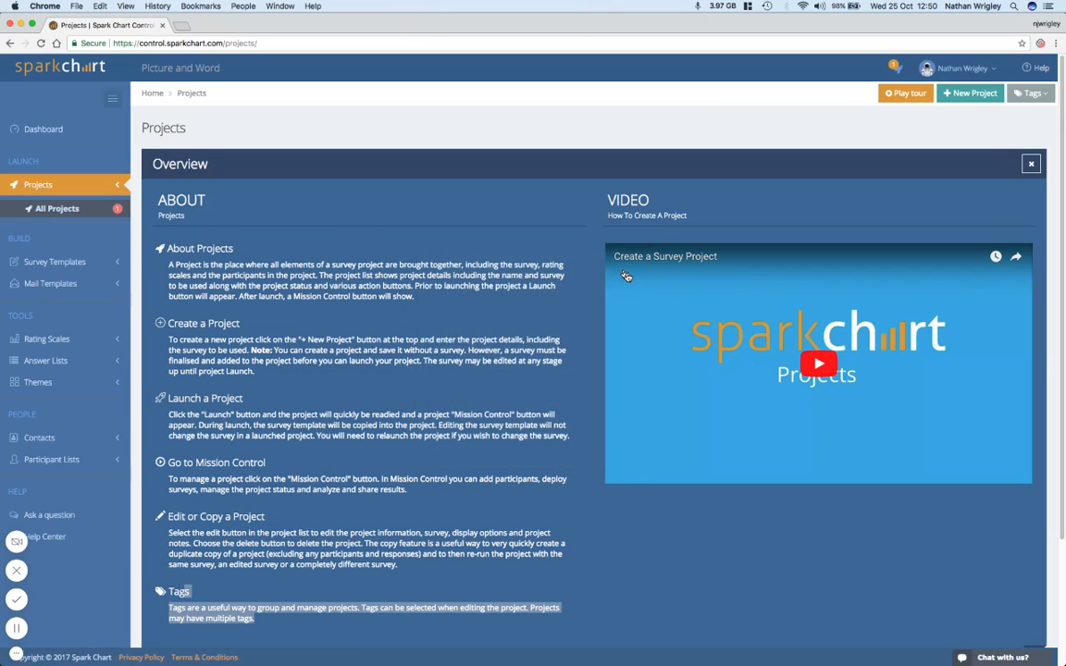
pyautogui.scroll(-2, 564, 248)
pyautogui.scroll(-2, 576, 250)
pyautogui.scroll(-3, 576, 251)
pyautogui.scroll(6, 575, 251)
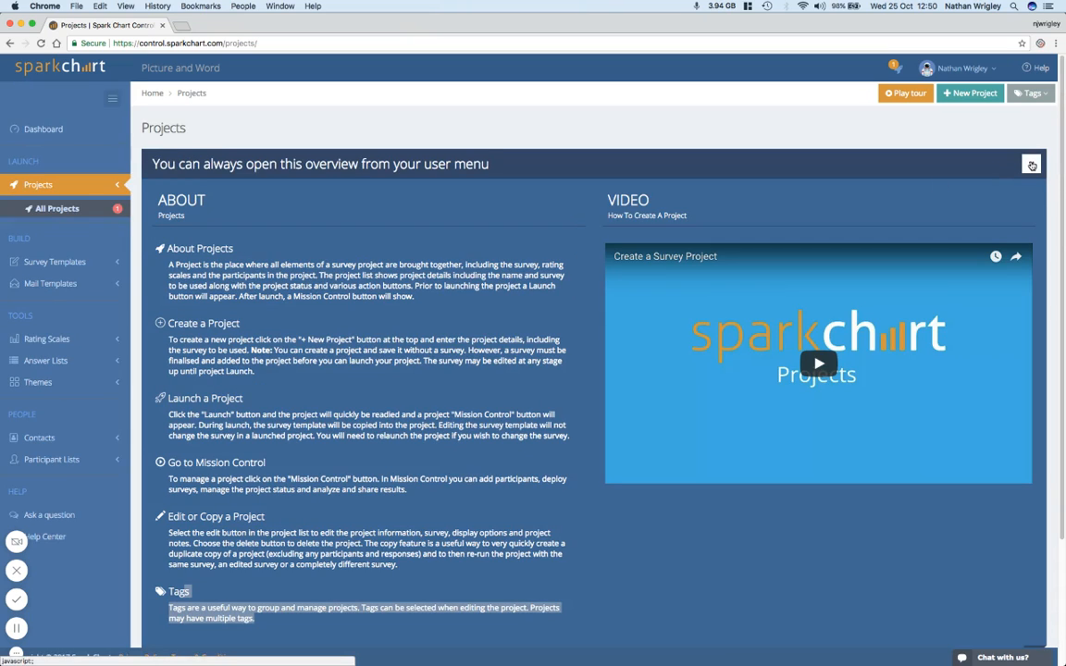
pyautogui.scroll(-5, 523, 210)
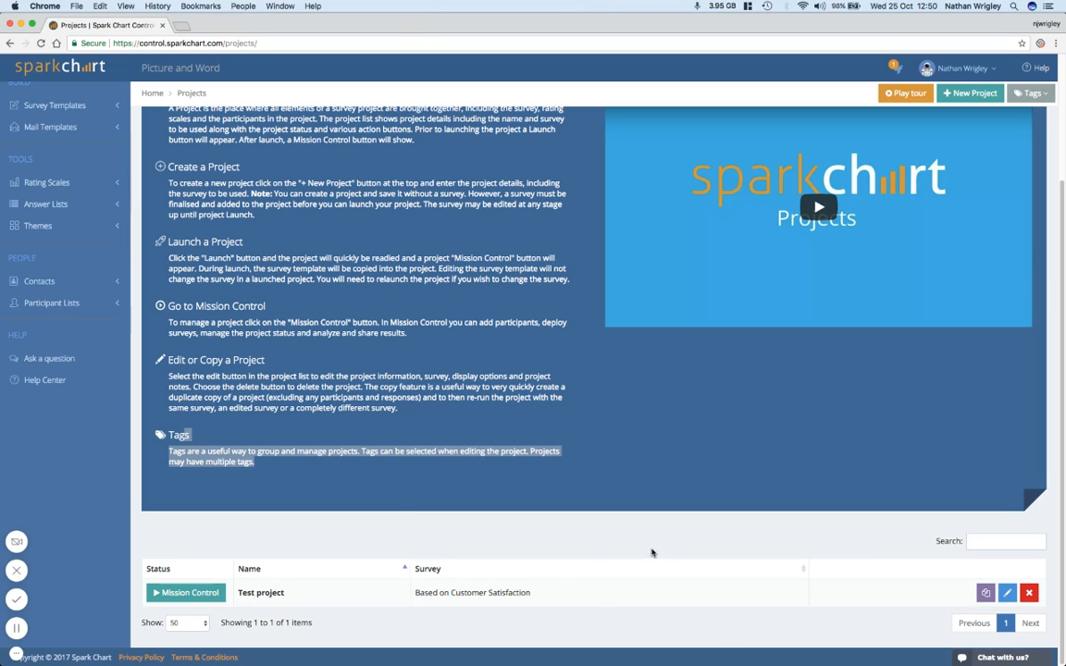
pyautogui.scroll(5, 653, 553)
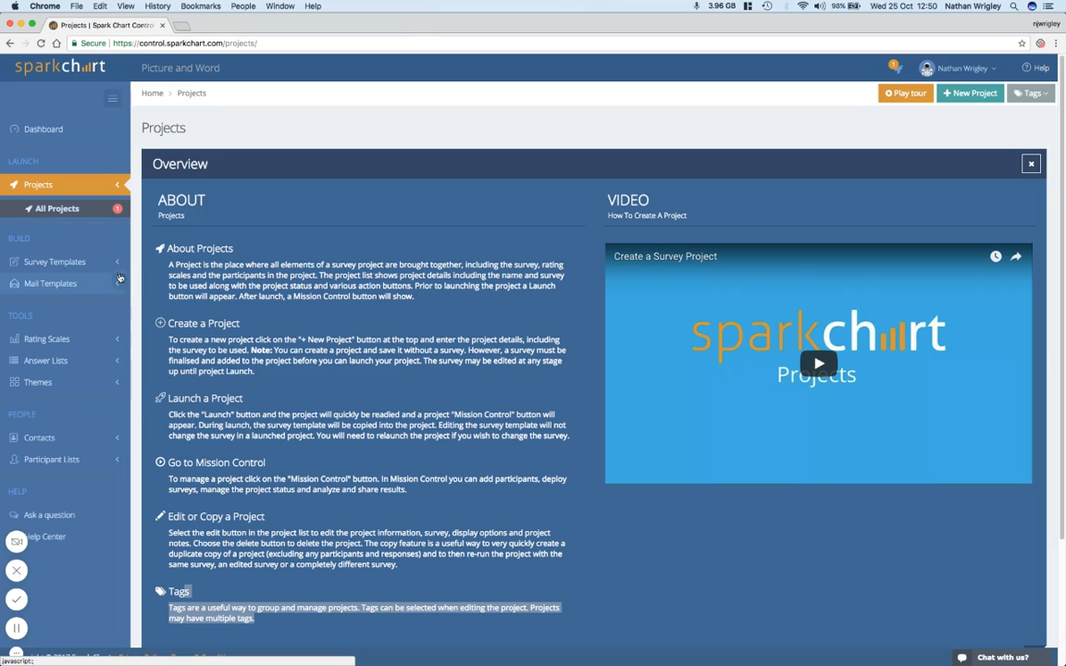
# Step: Expand Survey Templates and open the All Surveys list
pyautogui.click(54, 262)
pyautogui.scroll(-1, 115, 265)
pyautogui.scroll(-1, 116, 265)
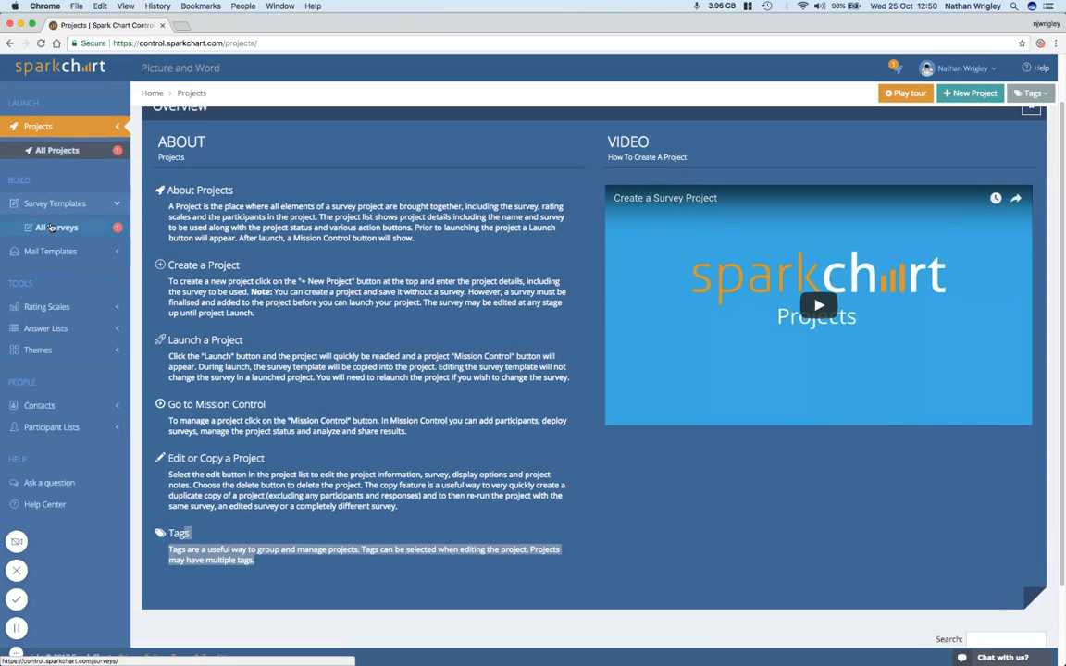
pyautogui.click(65, 229)
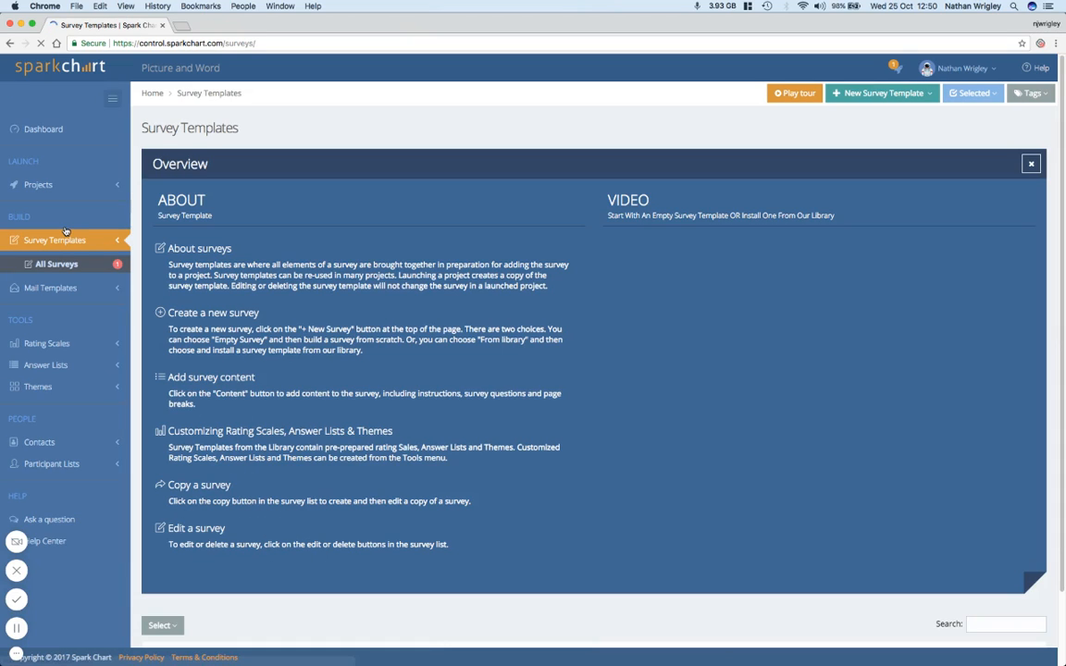
# Step: Run the surveys workspace guided tour through all its steps and close it
pyautogui.click(793, 92)
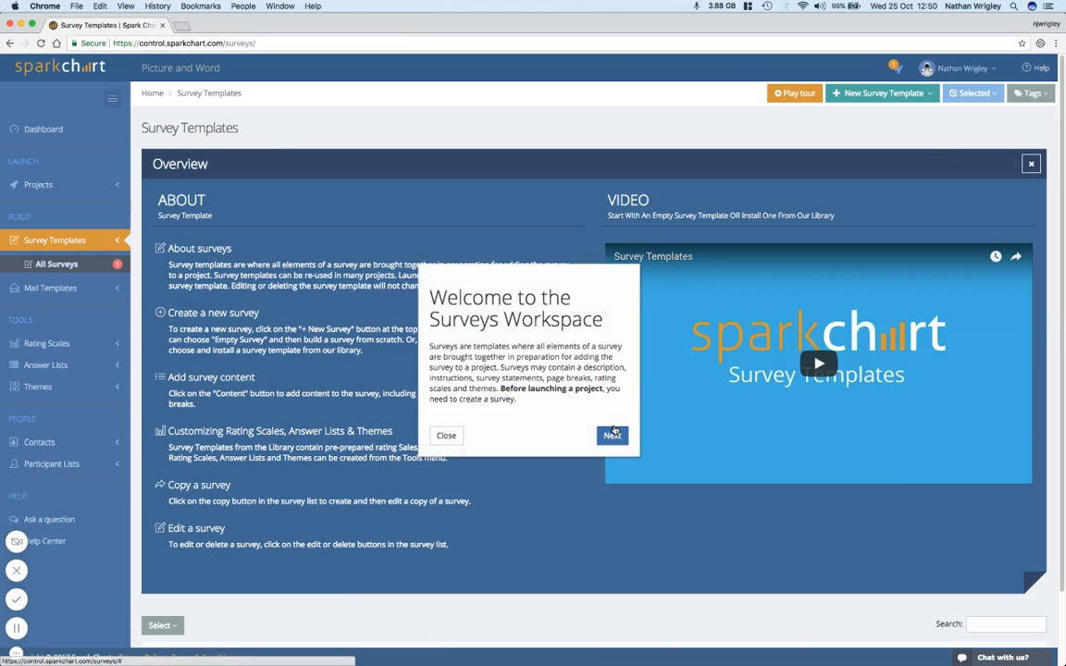
pyautogui.click(611, 435)
pyautogui.click(913, 342)
pyautogui.click(977, 231)
pyautogui.click(1025, 260)
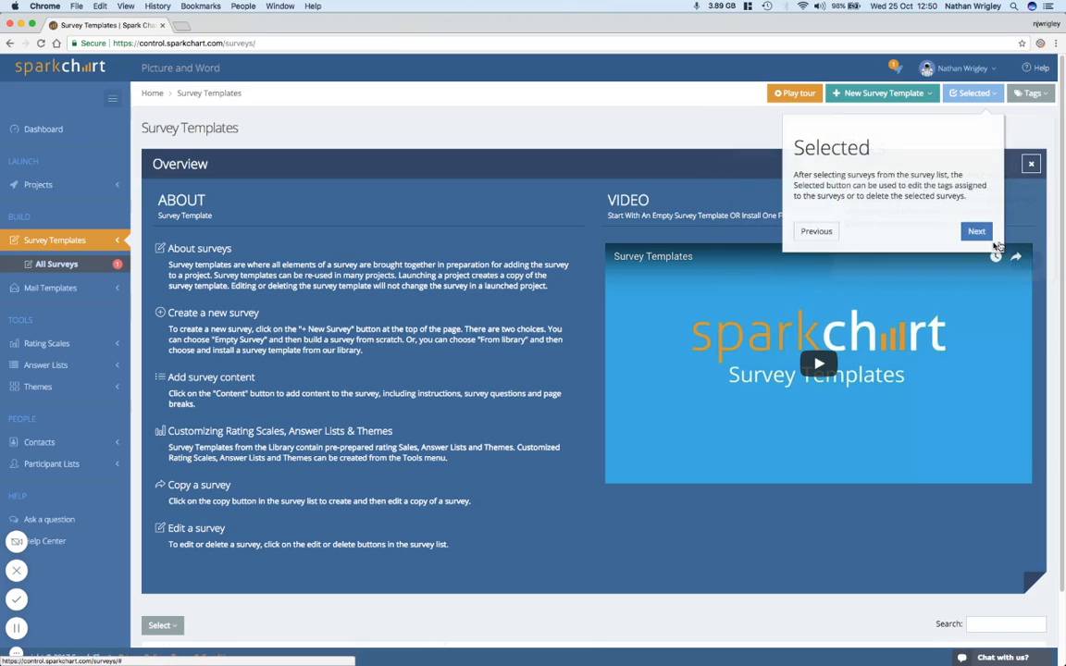
pyautogui.click(977, 231)
pyautogui.click(333, 347)
pyautogui.click(601, 421)
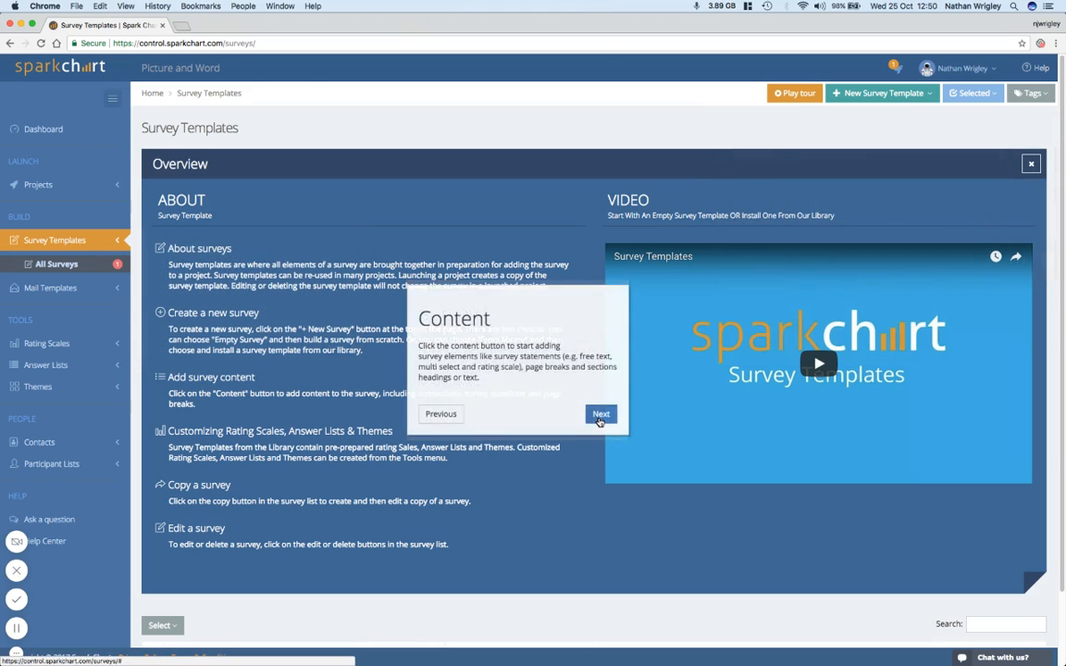
pyautogui.click(601, 421)
pyautogui.click(601, 421)
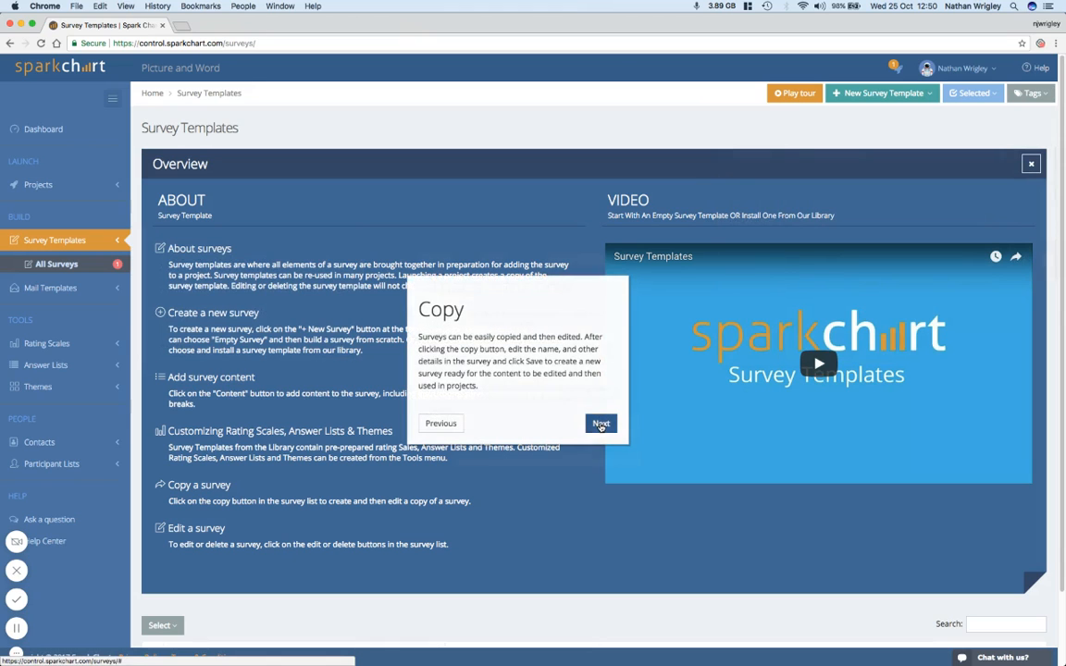
pyautogui.click(601, 422)
pyautogui.click(610, 446)
pyautogui.scroll(-3, 449, 333)
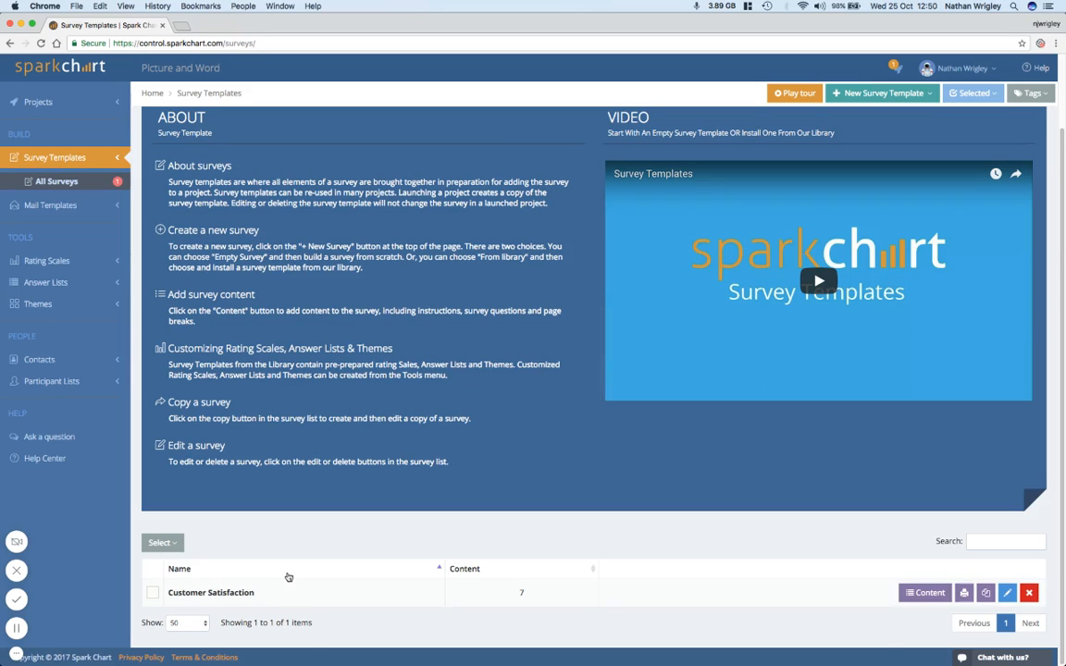
pyautogui.scroll(3, 285, 578)
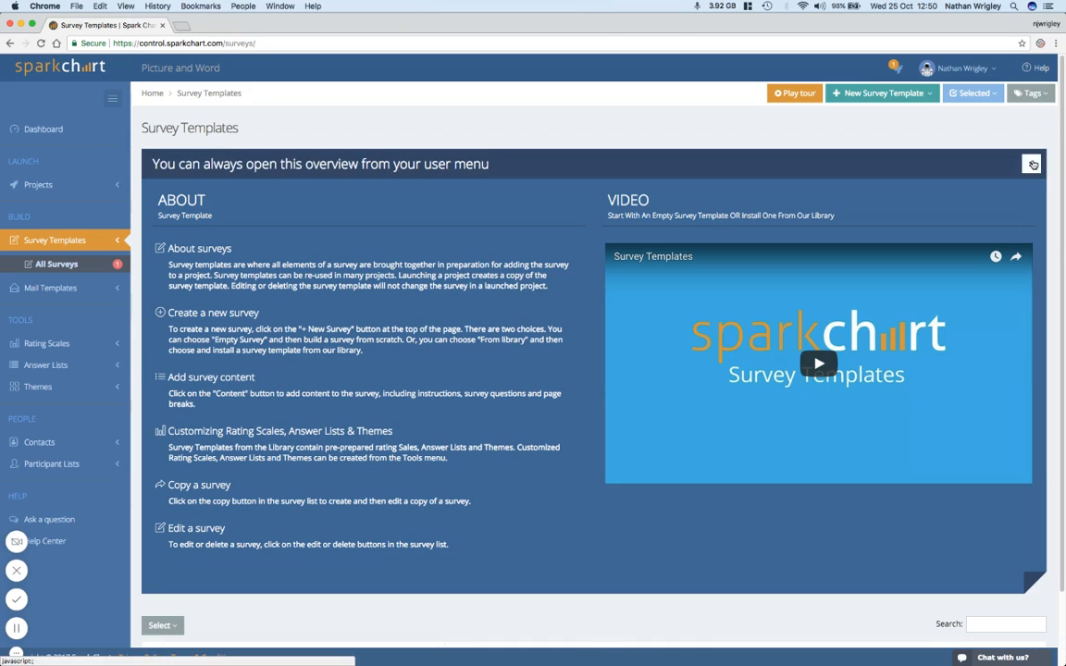
pyautogui.scroll(-3, 523, 290)
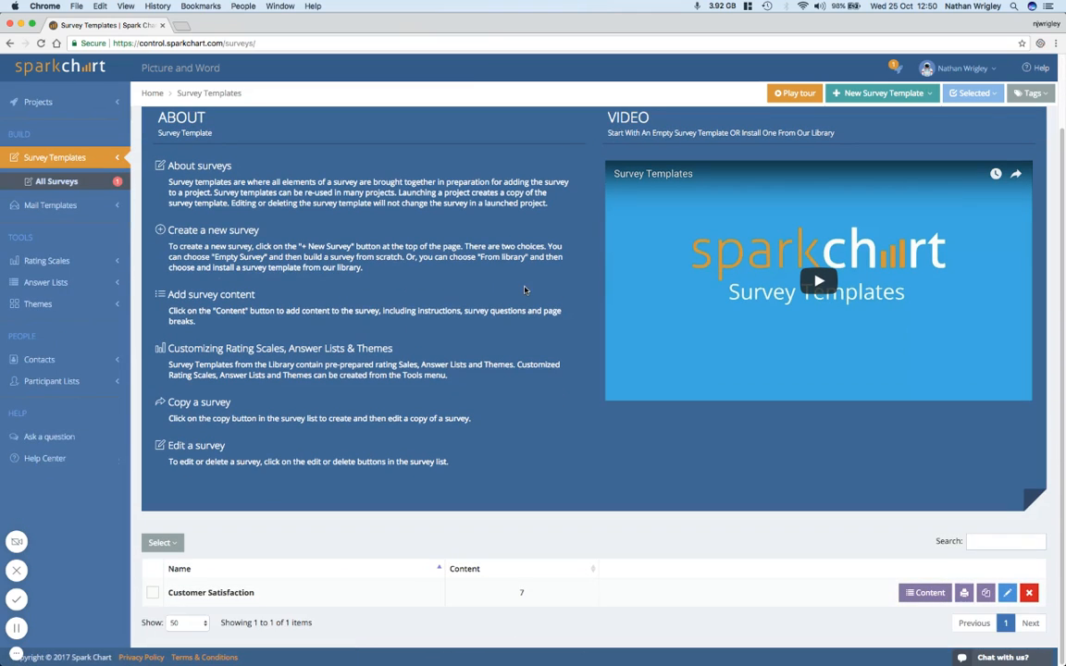
# Step: View the All Mail Templates list and play, then pause, its overview video
pyautogui.click(104, 209)
pyautogui.click(103, 230)
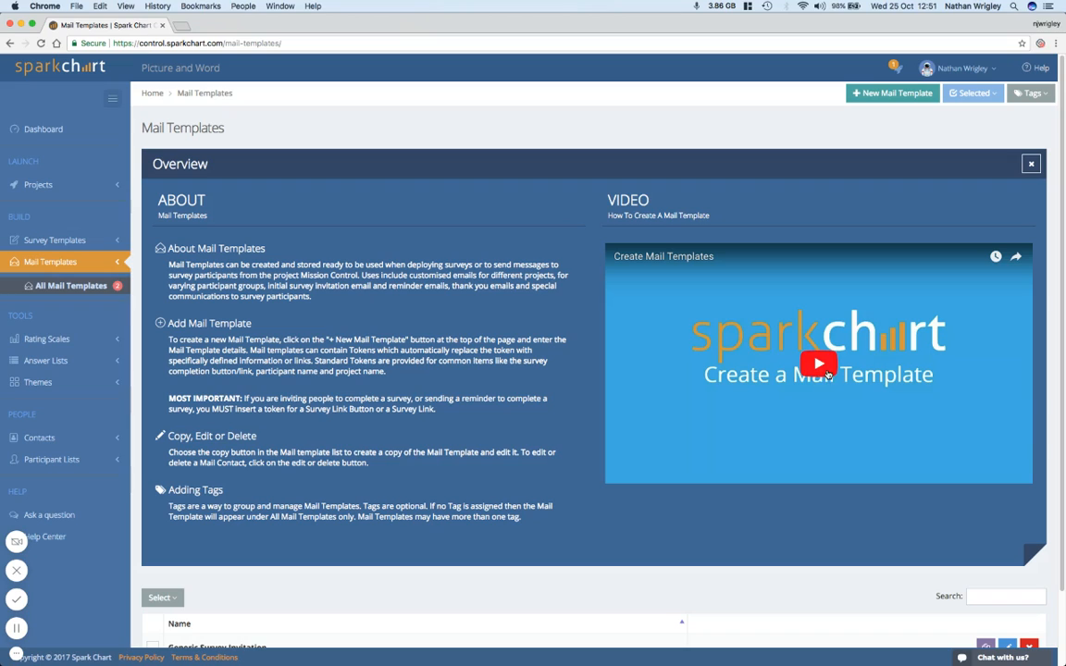
pyautogui.click(819, 367)
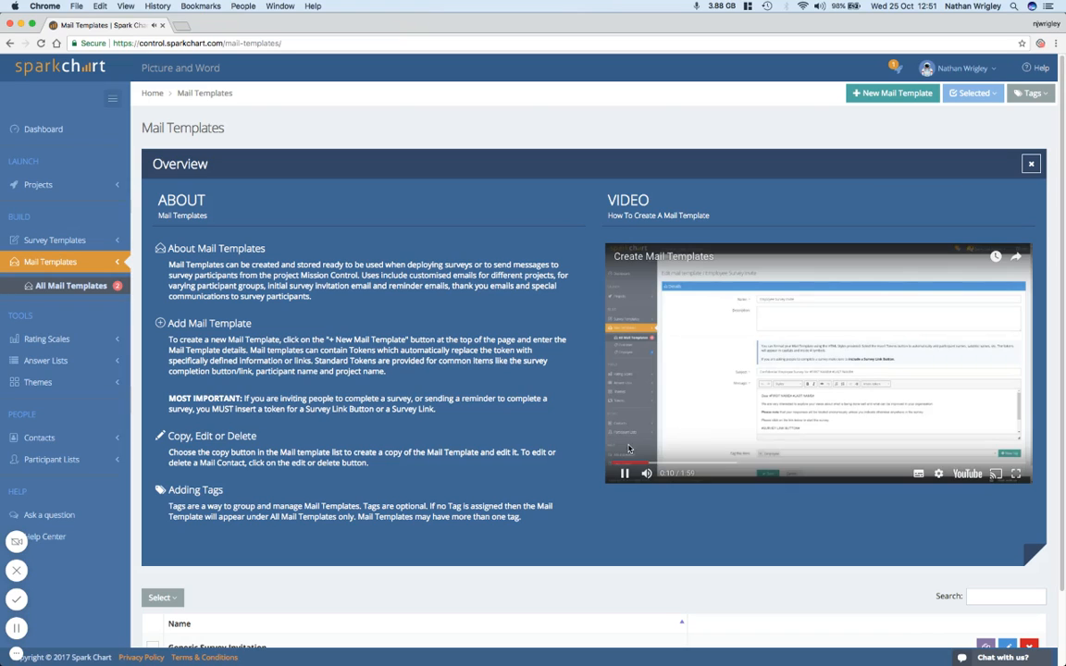
pyautogui.click(626, 473)
pyautogui.scroll(-3, 660, 173)
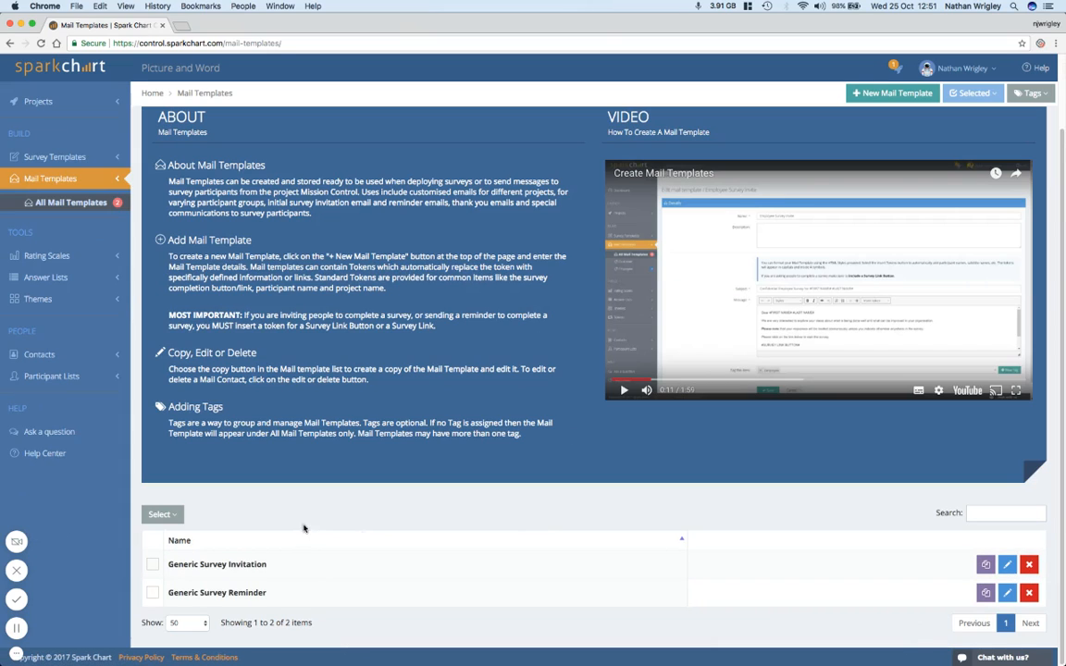
# Step: Expand the Rating Scales section in the sidebar
pyautogui.click(48, 256)
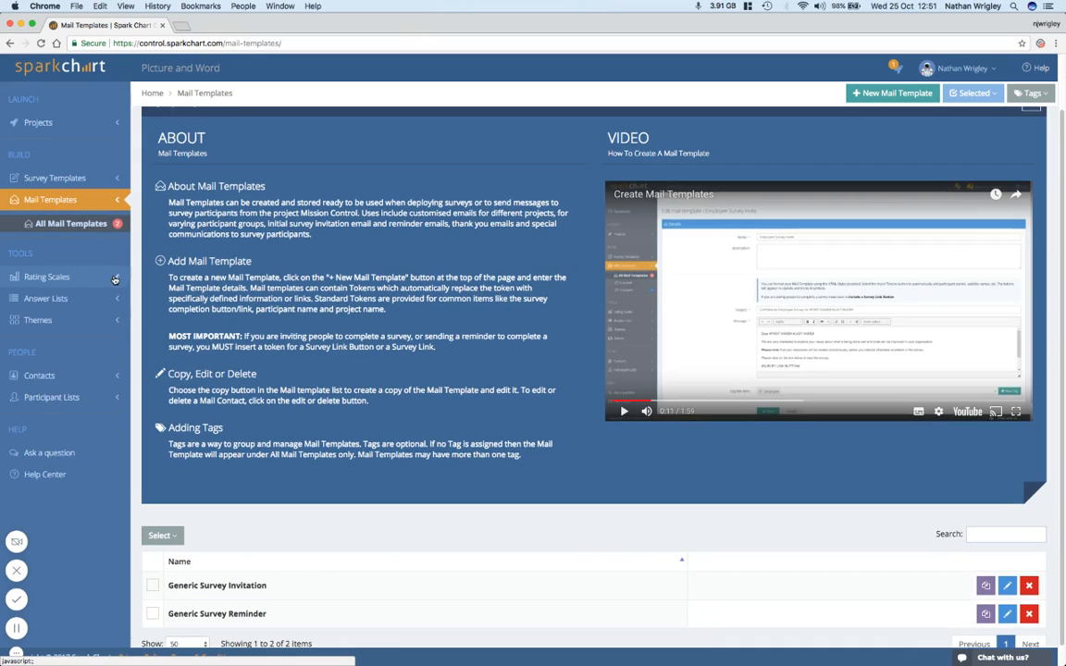
# Step: Show the list of all twelve 5-point rating scales
pyautogui.click(79, 279)
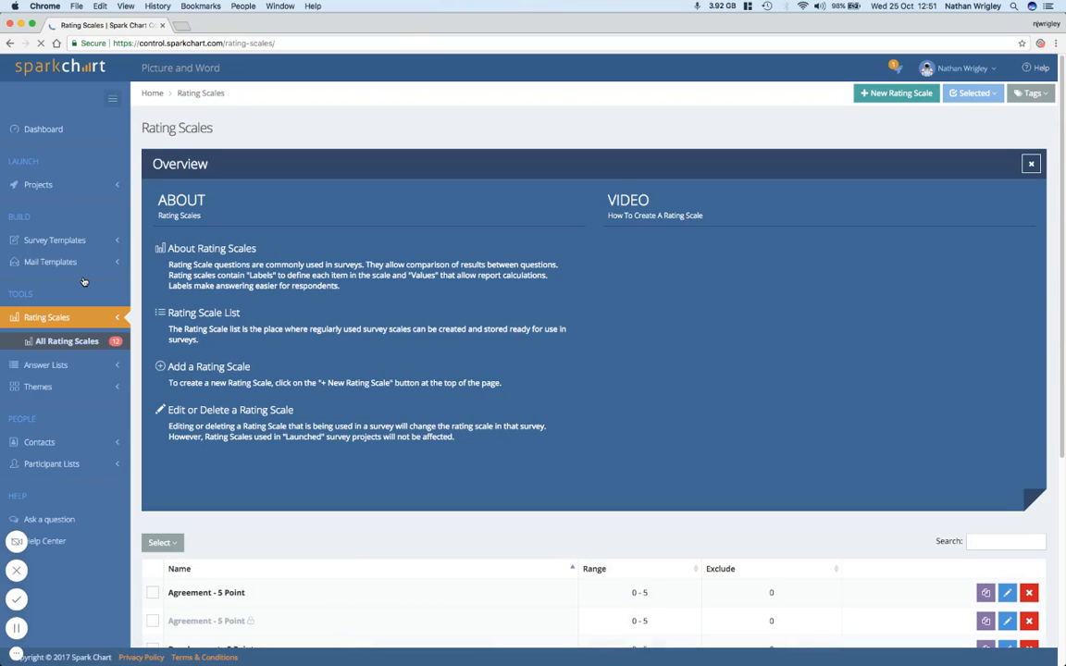
pyautogui.scroll(-4, 561, 290)
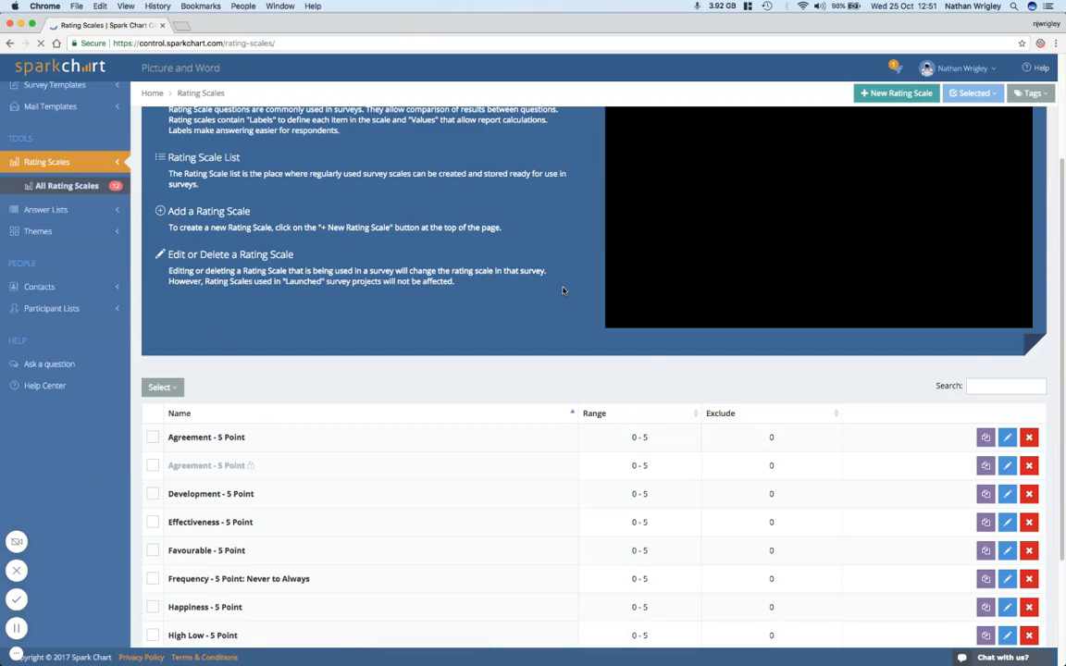
pyautogui.scroll(-4, 562, 290)
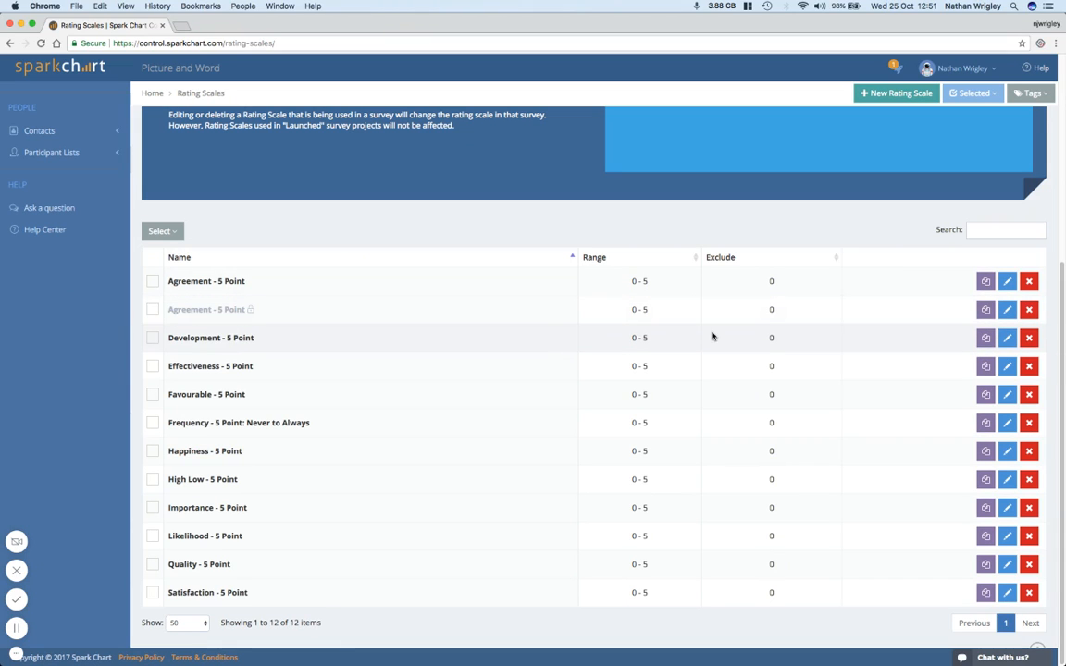
pyautogui.click(1007, 281)
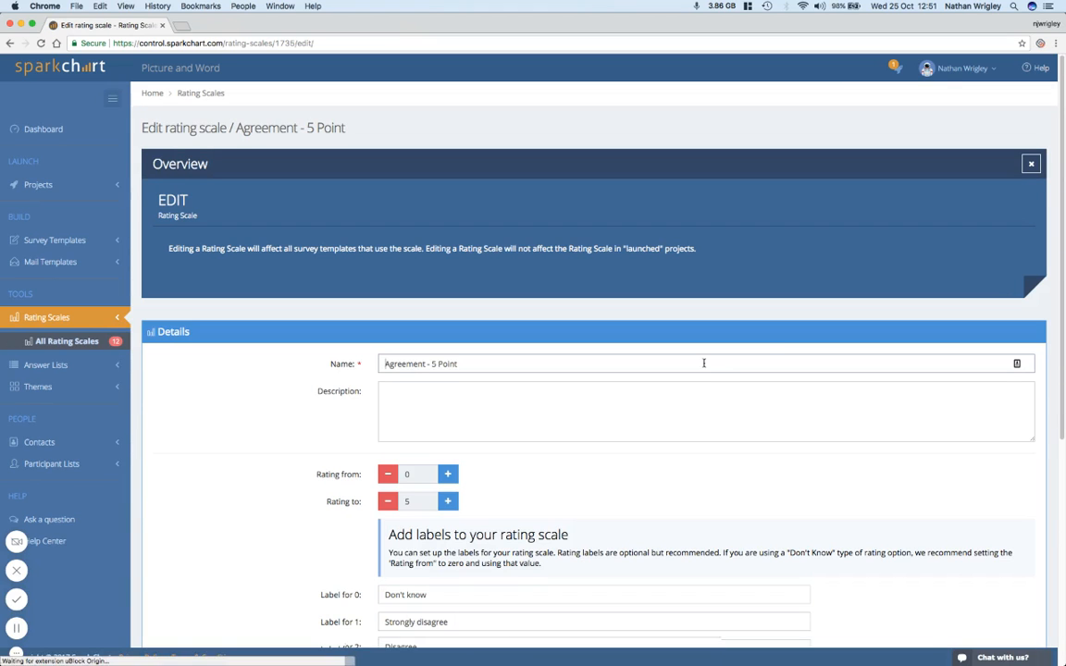
pyautogui.scroll(-5, 618, 260)
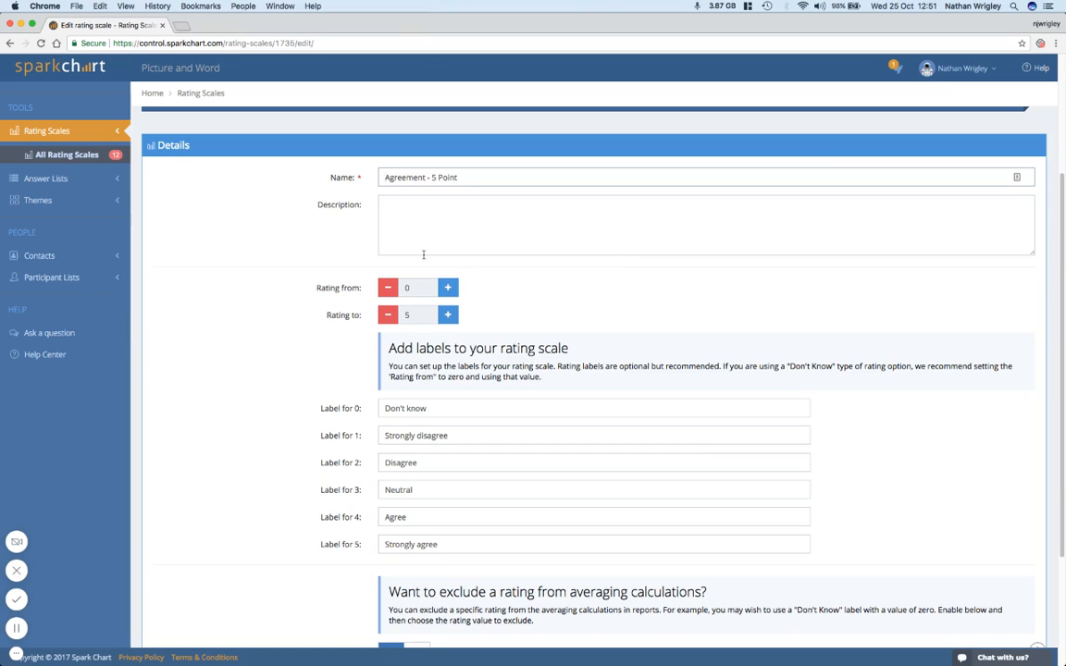
pyautogui.scroll(-5, 461, 254)
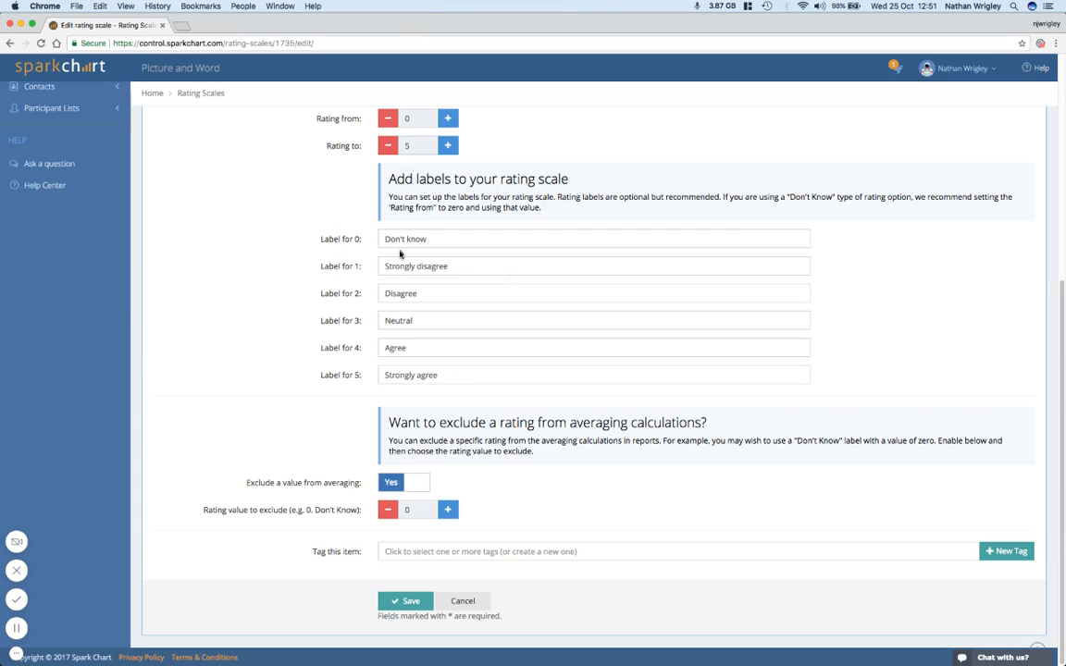
pyautogui.click(417, 348)
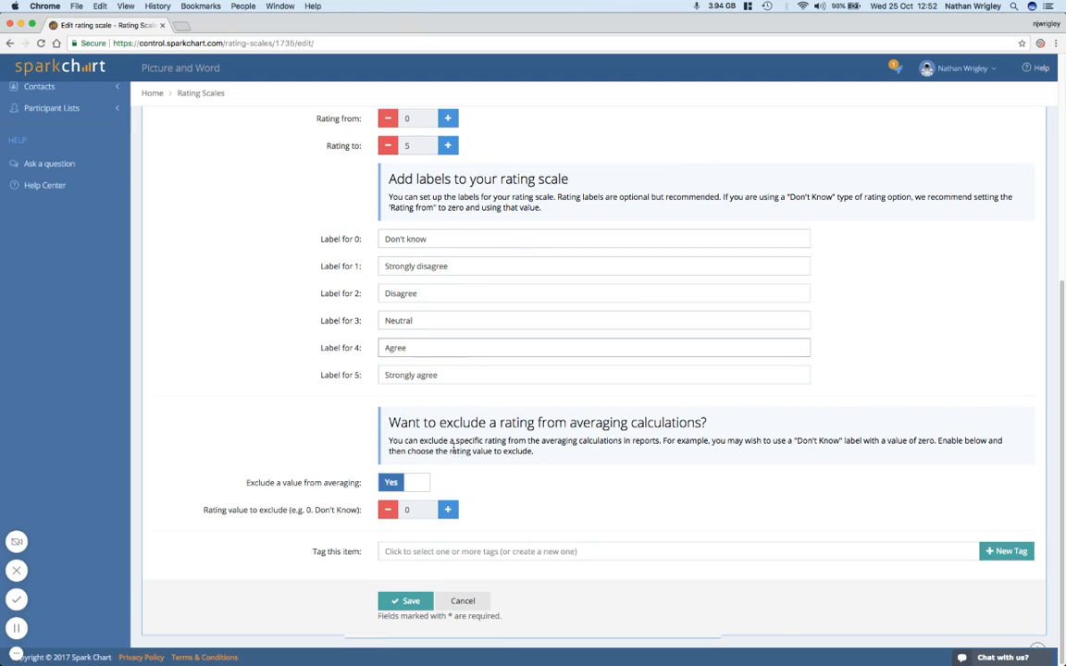
pyautogui.scroll(5, 454, 451)
pyautogui.scroll(3, 453, 451)
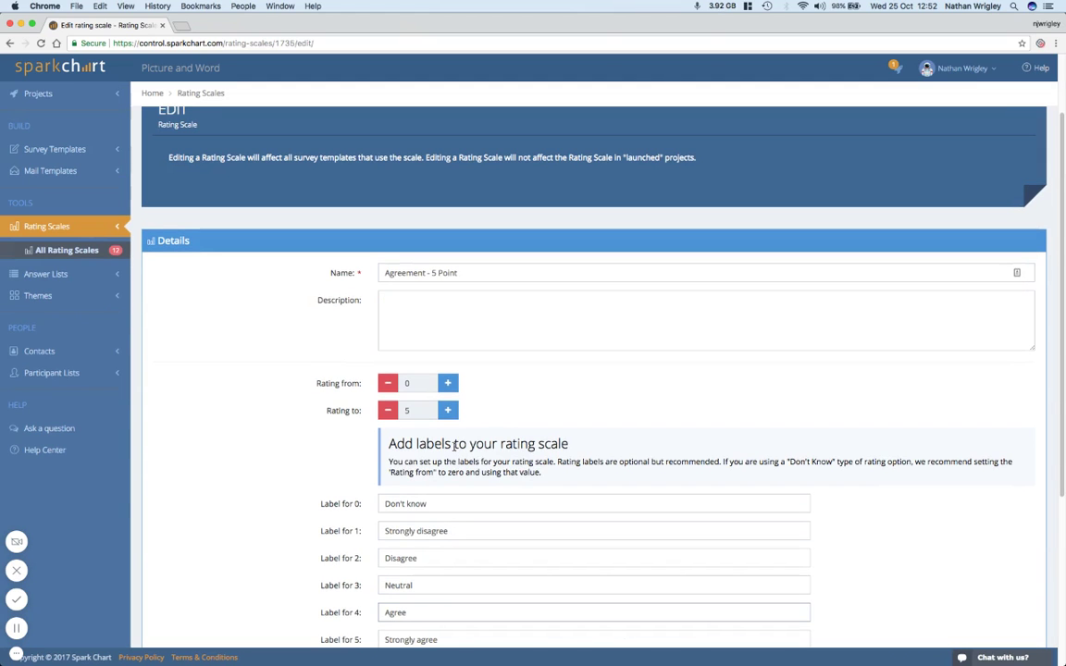
# Step: Return from the edit form to the full list of rating scales
pyautogui.click(66, 249)
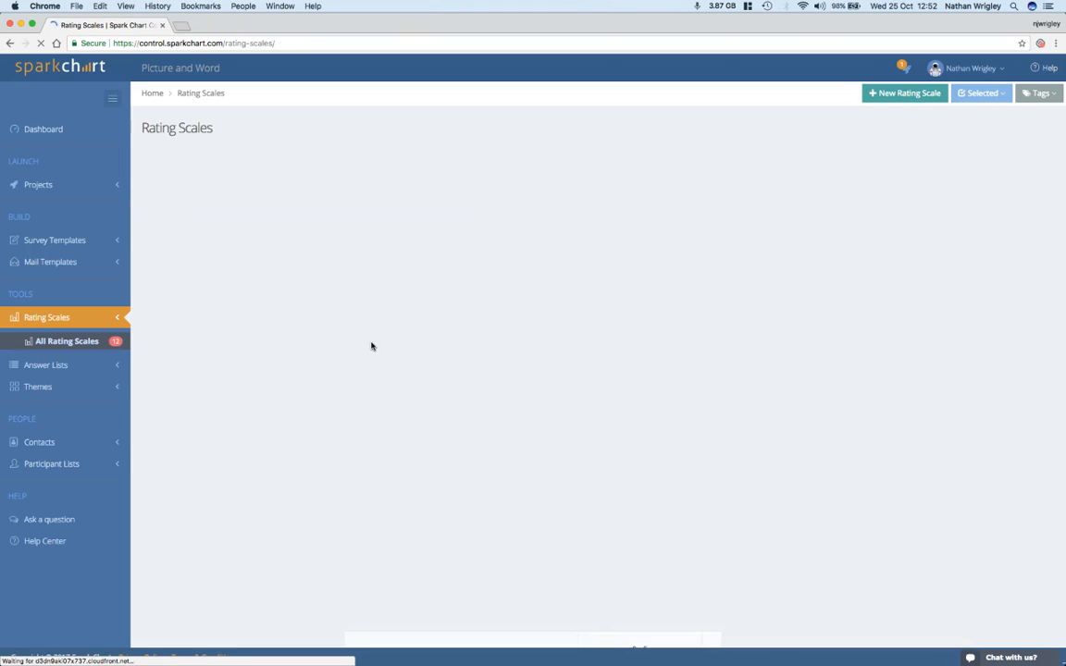
pyautogui.scroll(-5, 371, 346)
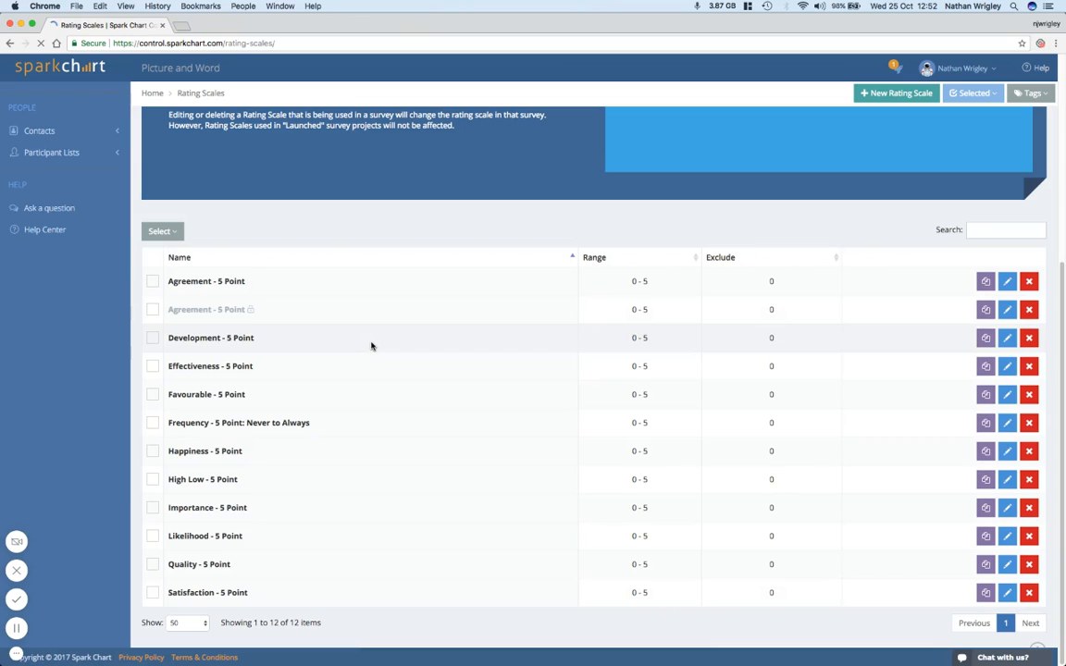
pyautogui.scroll(5, 371, 346)
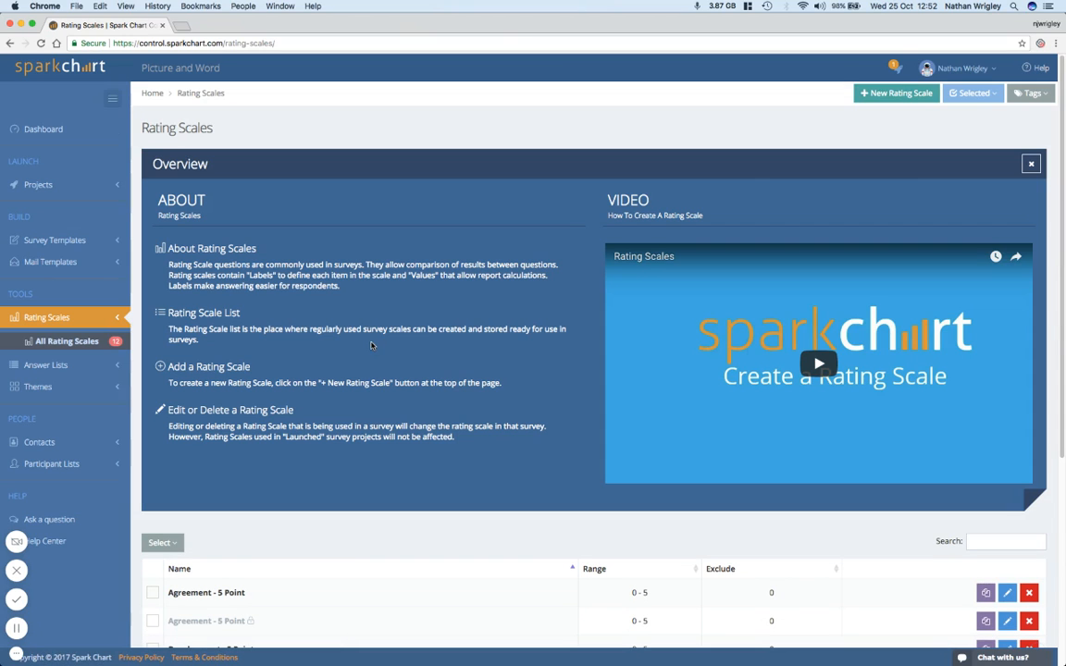
pyautogui.click(896, 68)
pyautogui.scroll(-5, 437, 428)
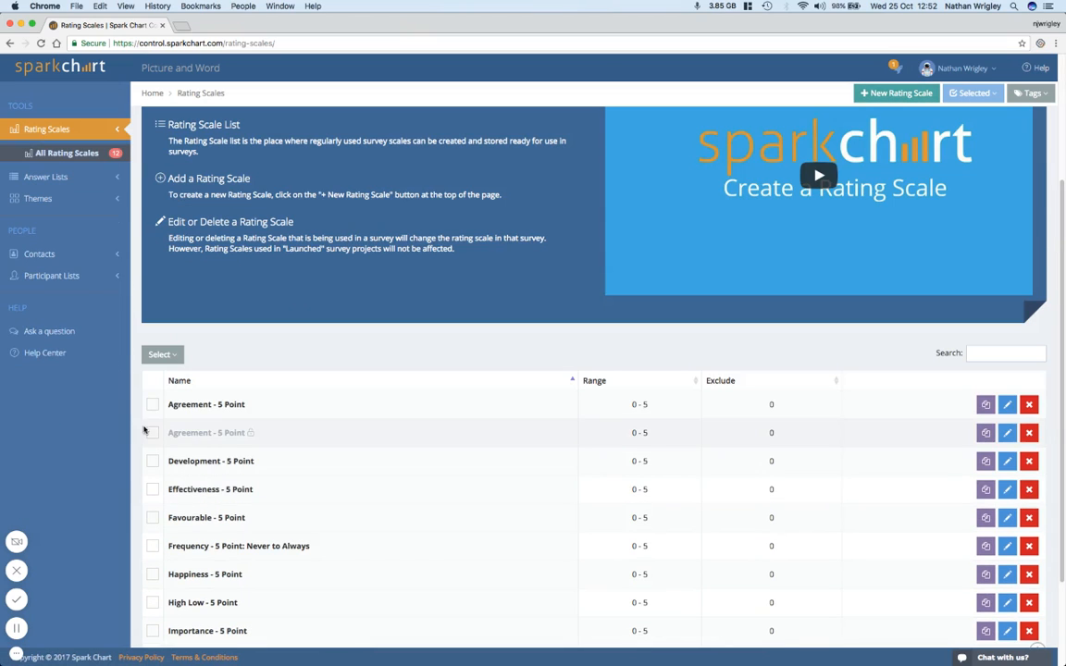
# Step: Select the Agreement and Development 5-point scales, view the bulk actions, then deselect them
pyautogui.click(153, 405)
pyautogui.click(152, 460)
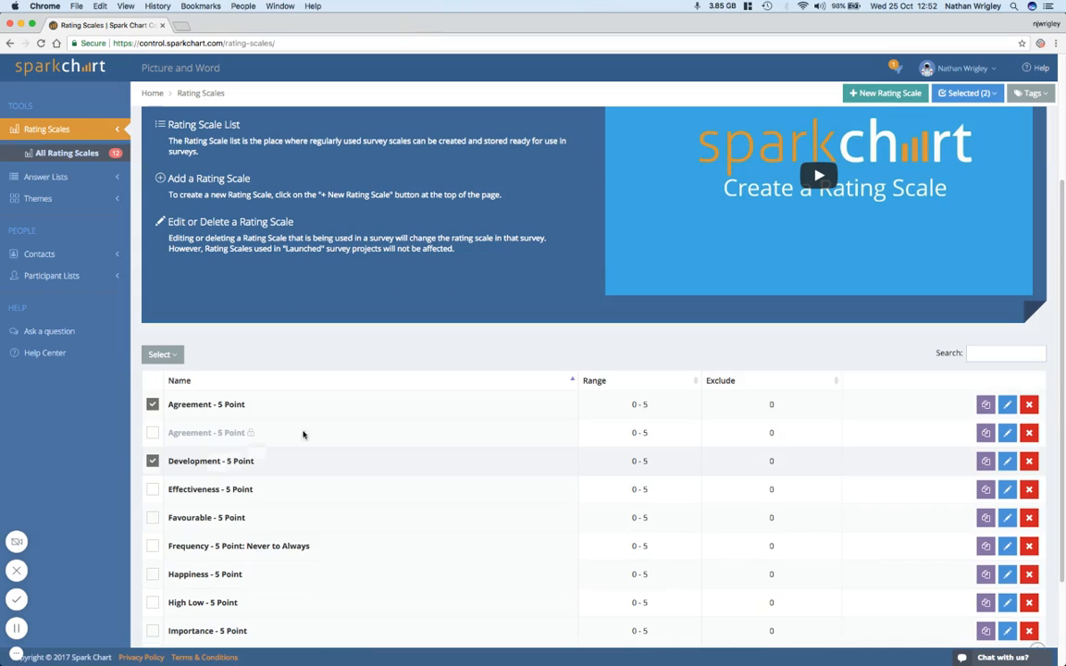
pyautogui.click(993, 97)
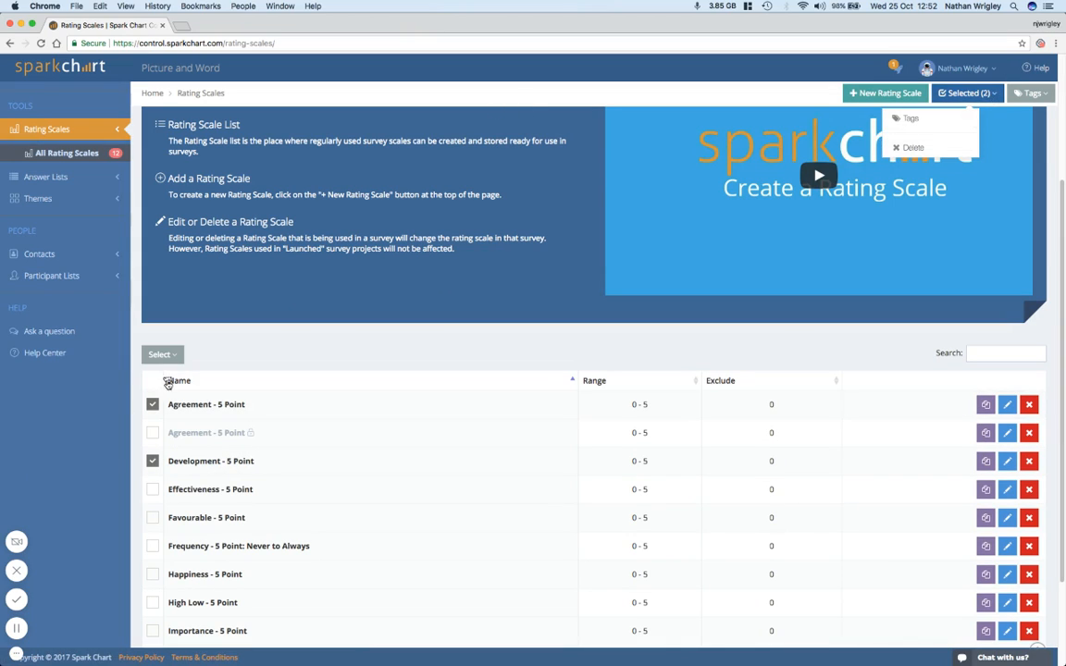
pyautogui.click(152, 404)
pyautogui.click(152, 461)
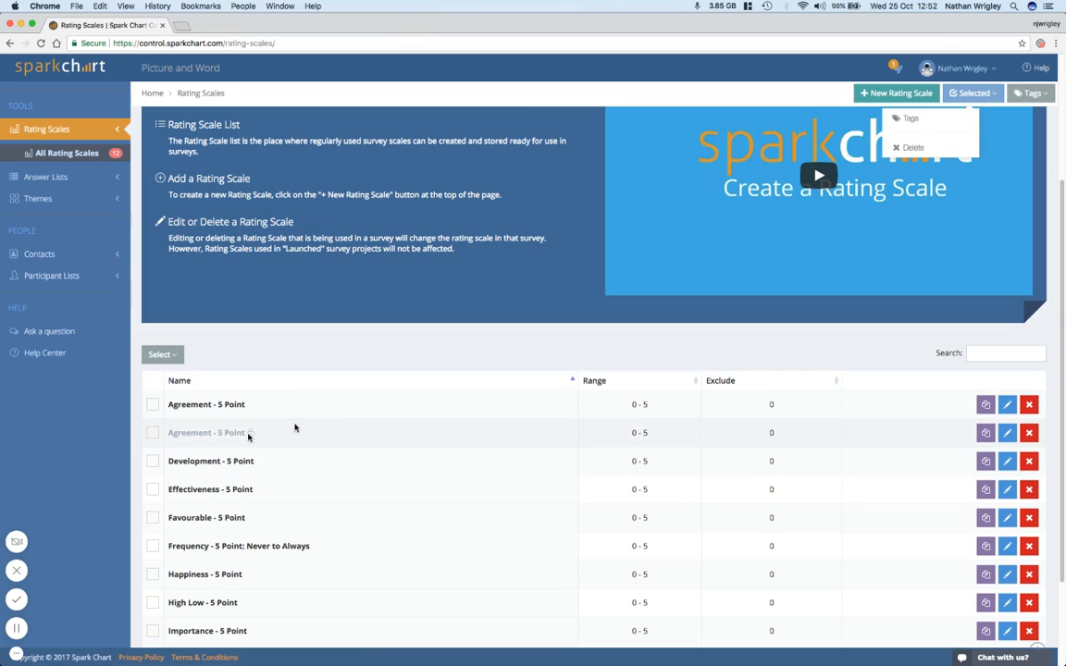
pyautogui.scroll(-3, 450, 449)
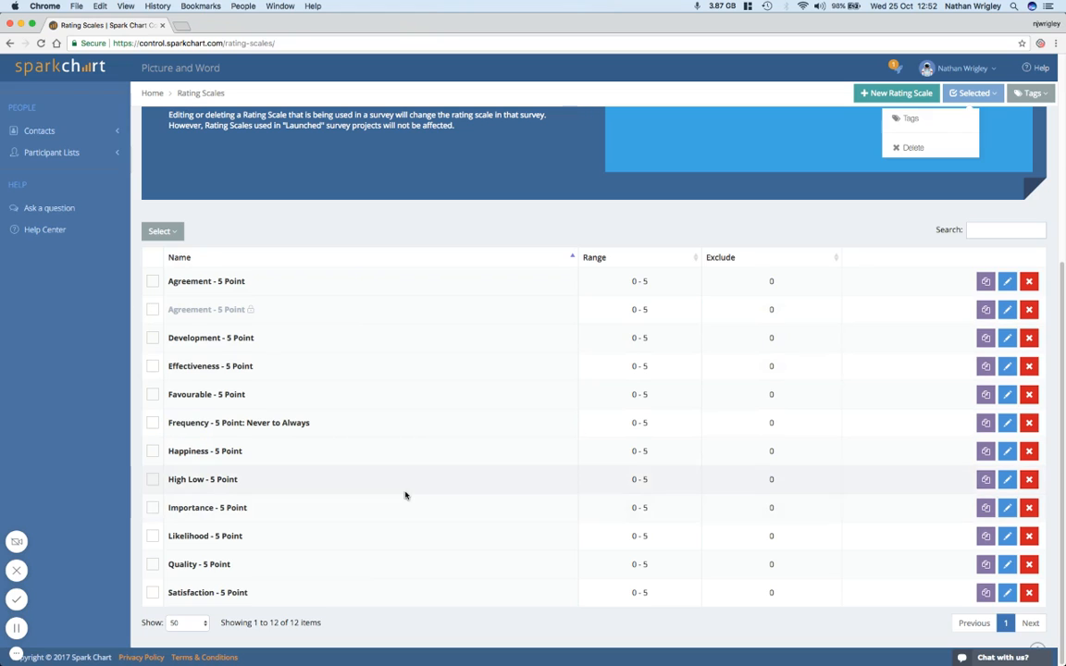
pyautogui.scroll(3, 404, 495)
pyautogui.scroll(5, 404, 495)
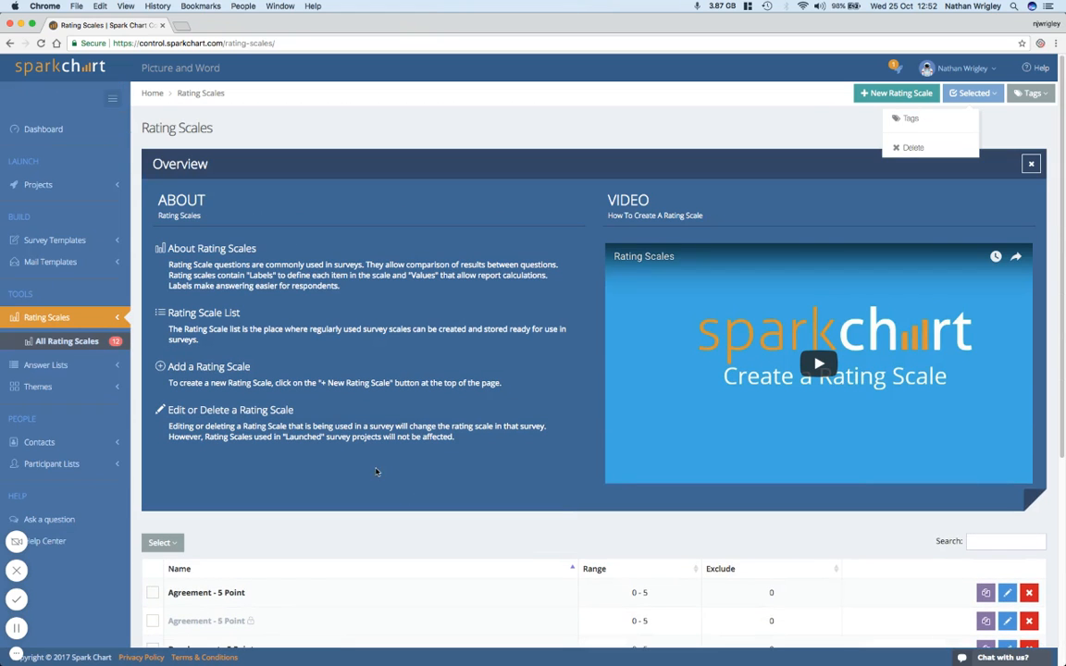
# Step: From All Answer Lists, start a new answer list named test list
pyautogui.click(117, 365)
pyautogui.scroll(-5, 99, 328)
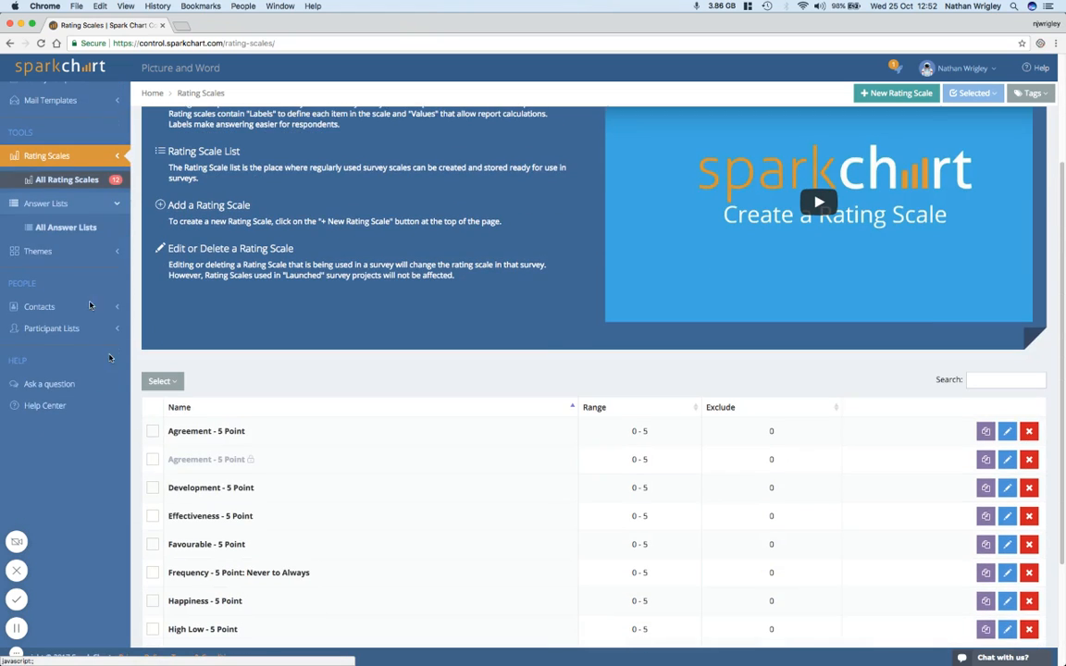
pyautogui.click(65, 227)
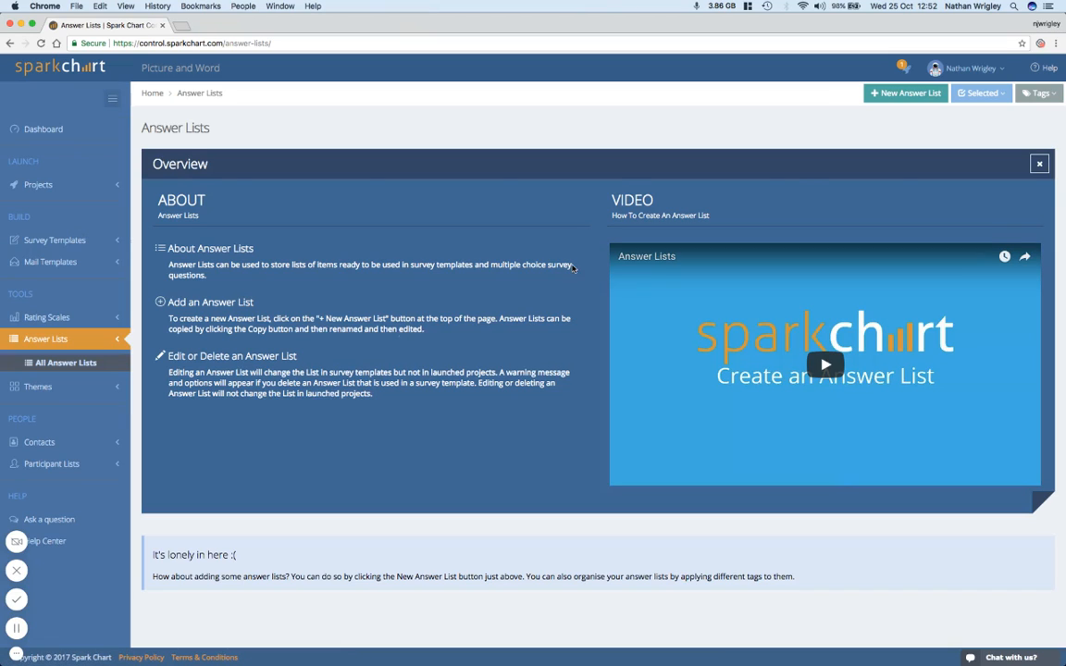
pyautogui.click(906, 92)
pyautogui.write('test list')
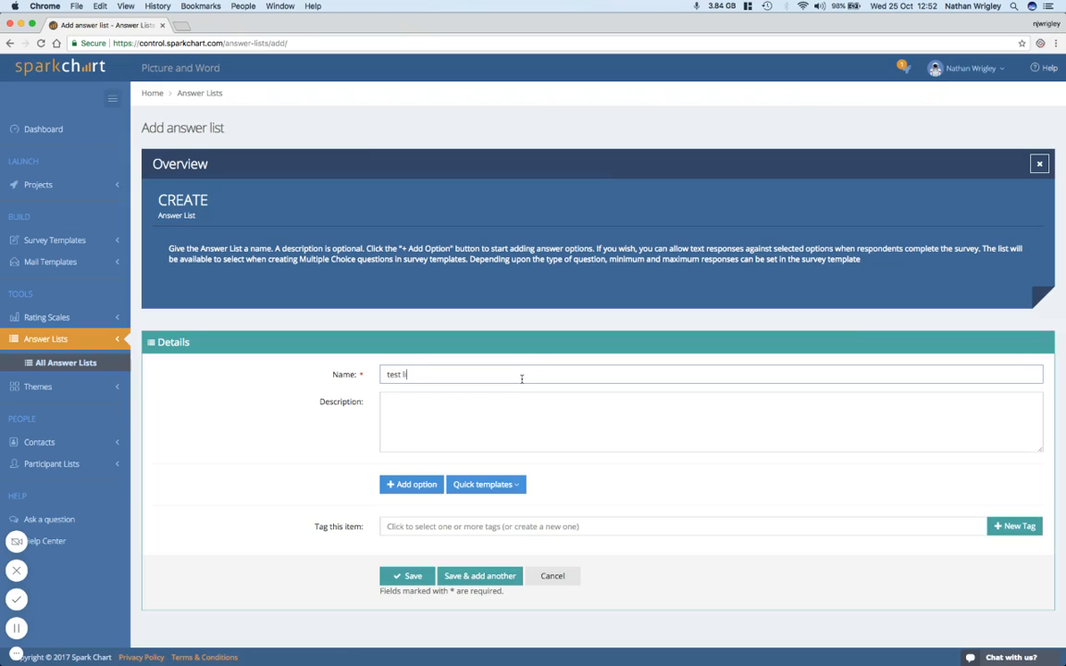
# Step: Save the new test list so it appears as the only answer list
pyautogui.click(537, 424)
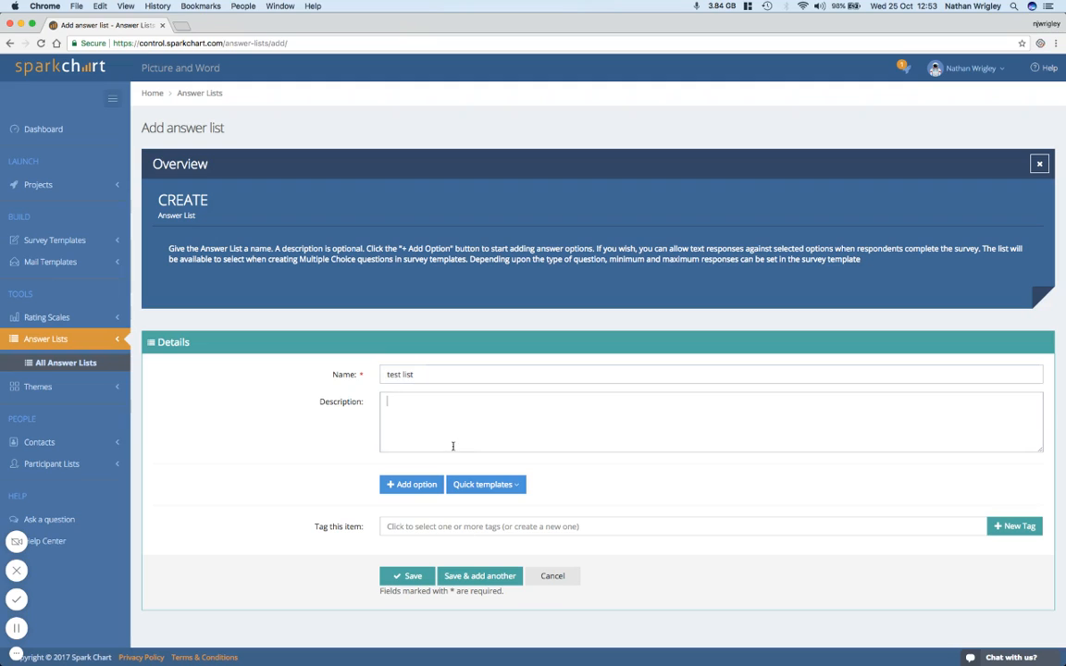
pyautogui.click(407, 576)
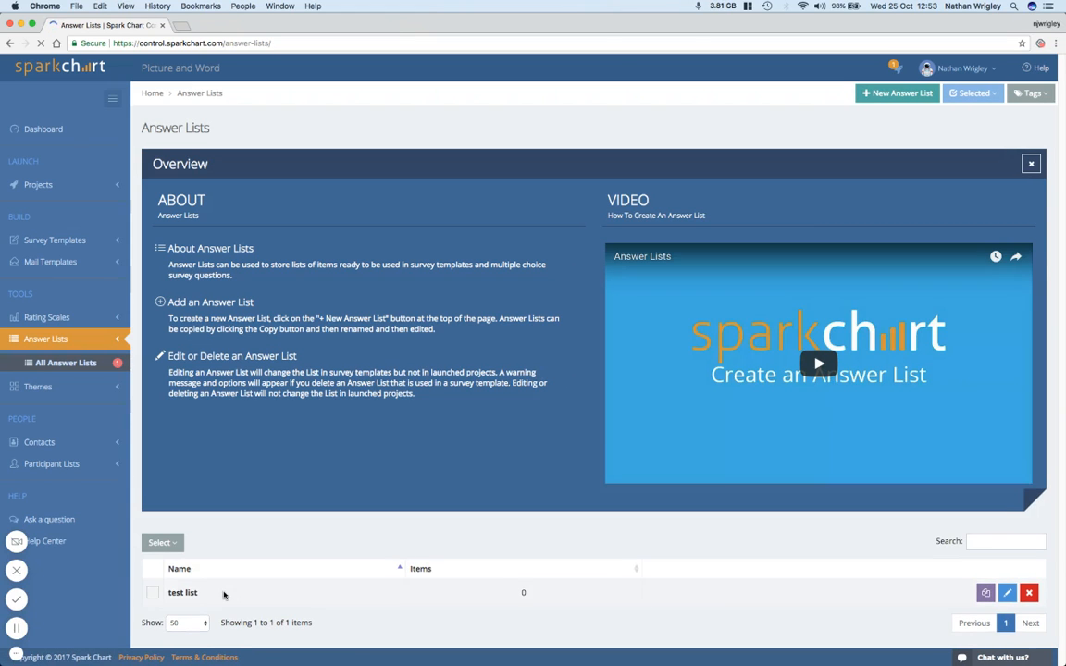
# Step: Edit test list, adding two options and the Yes, No, Maybe quick template
pyautogui.click(1015, 594)
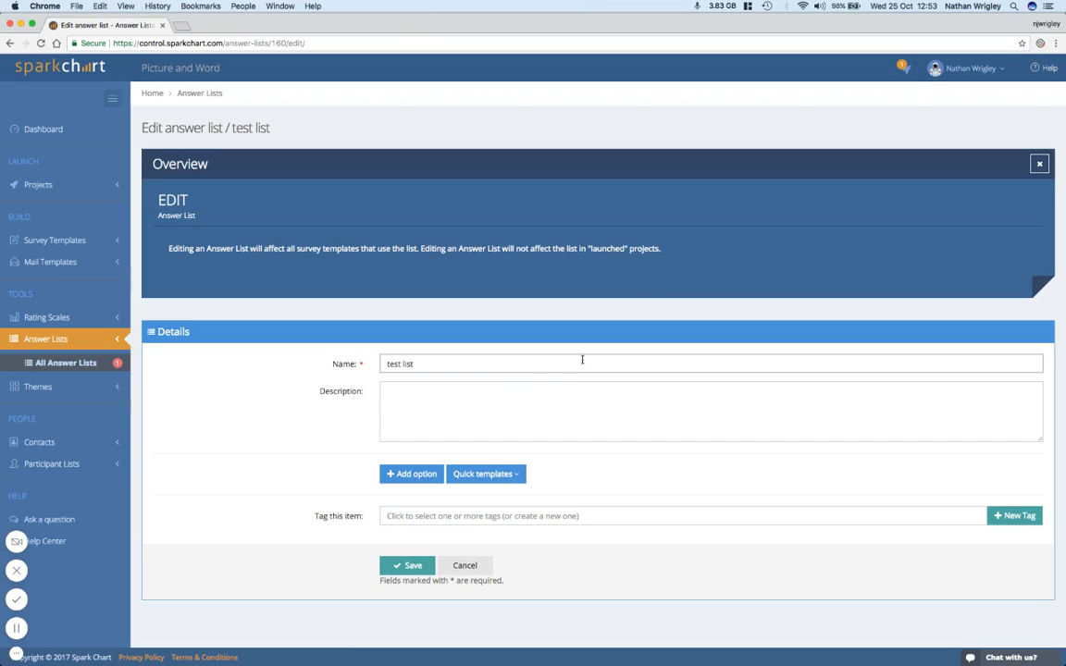
pyautogui.click(425, 478)
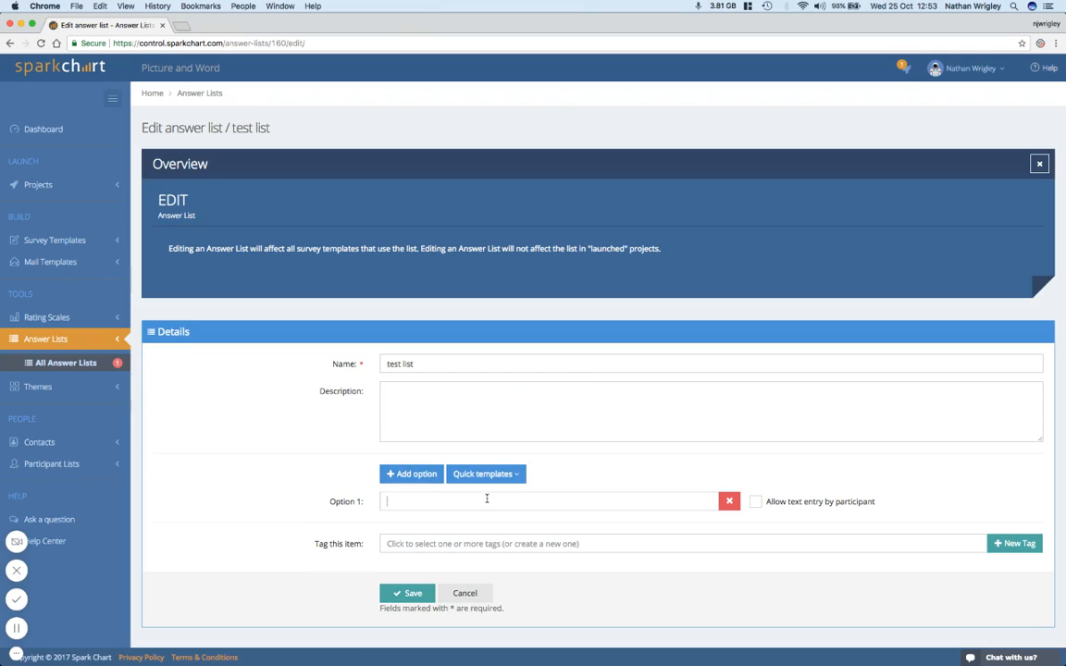
pyautogui.write('Agree')
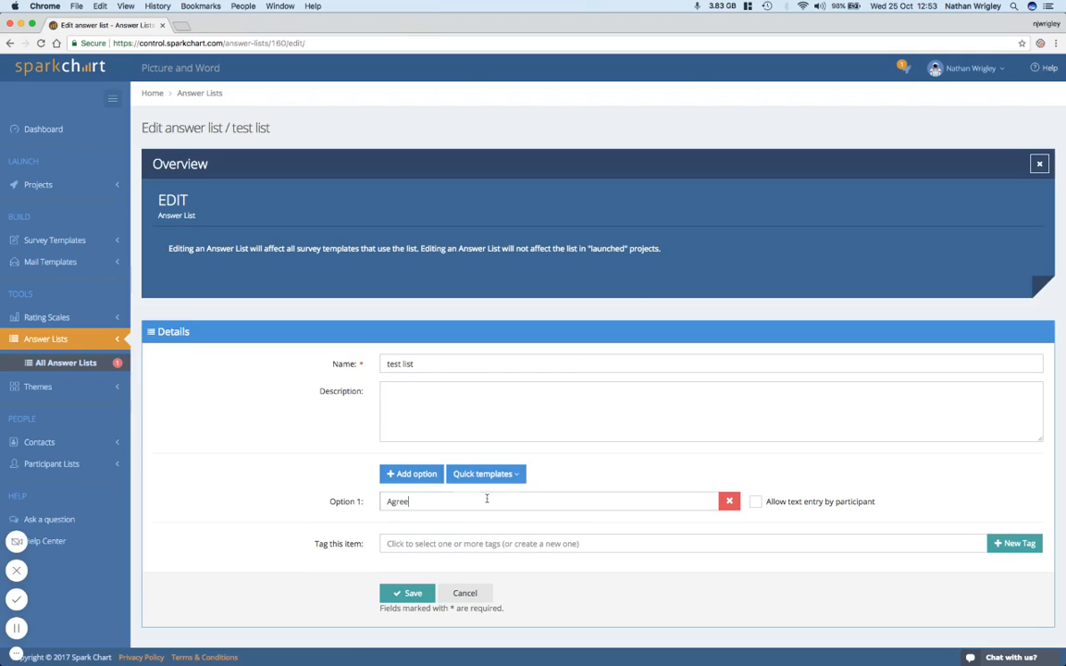
pyautogui.click(412, 474)
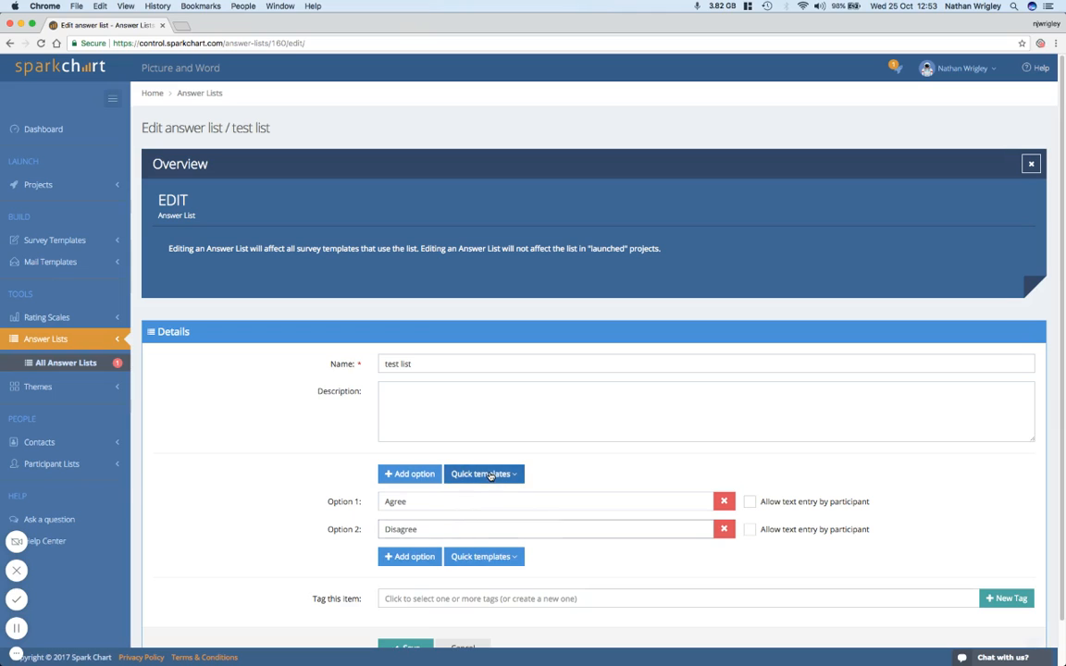
pyautogui.click(484, 474)
pyautogui.click(490, 504)
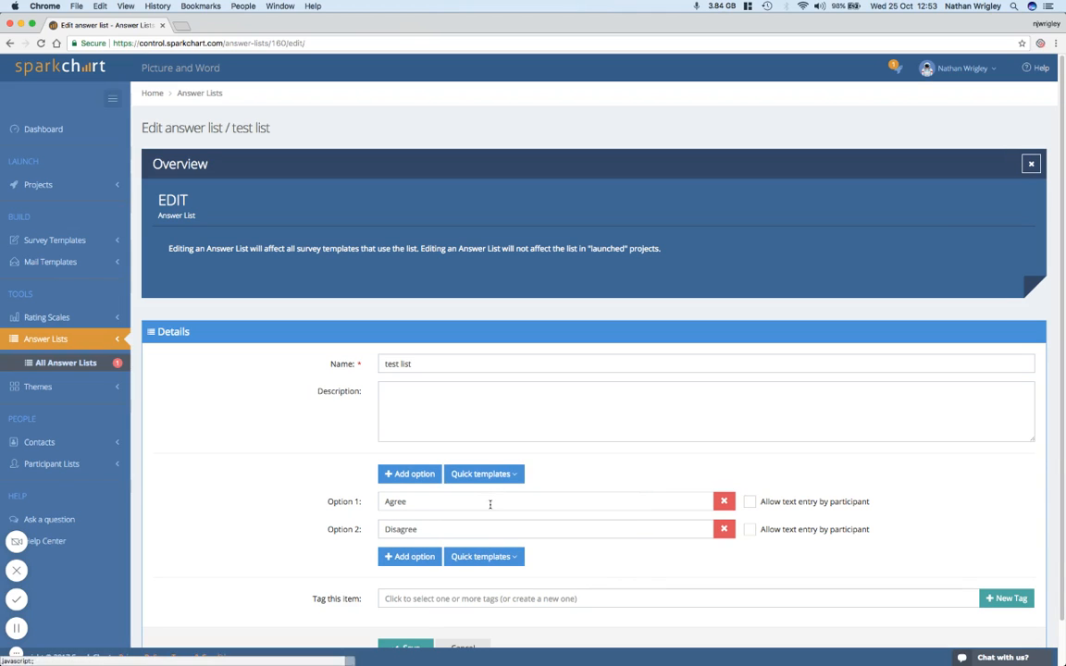
pyautogui.click(484, 473)
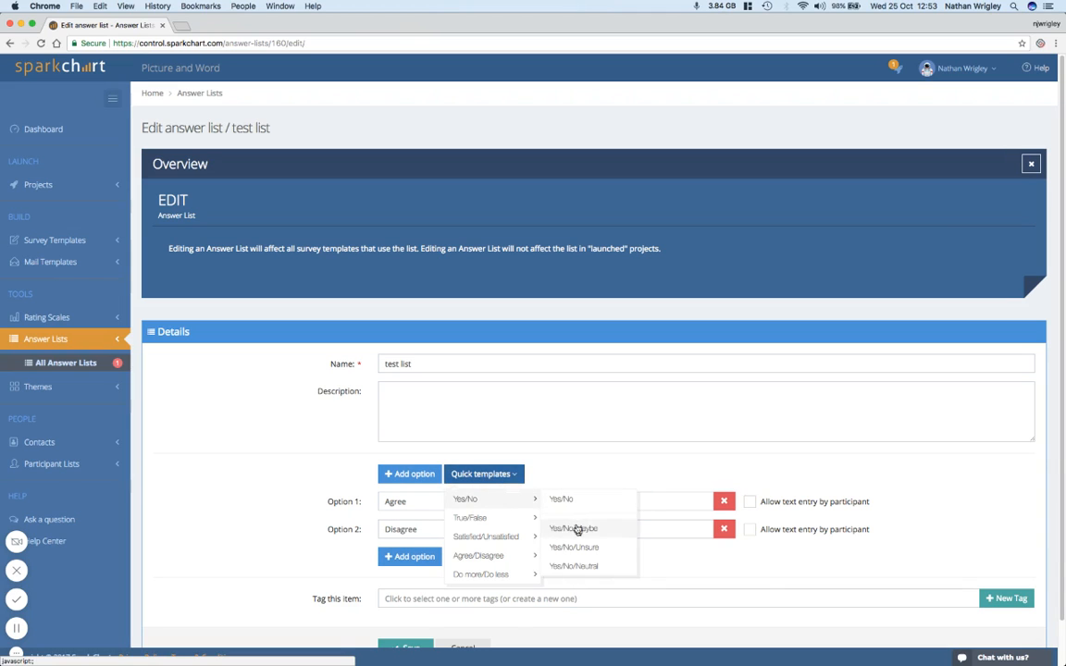
pyautogui.click(571, 528)
pyautogui.scroll(-2, 603, 504)
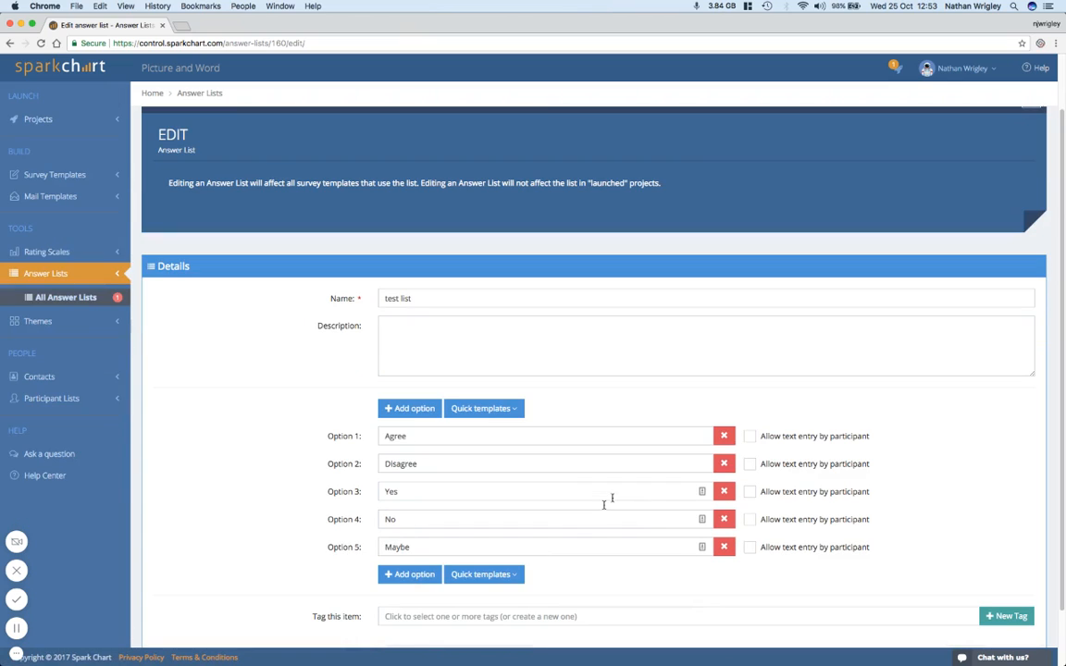
# Step: Delete those options, try the Satisfied/Unsatisfied/Neutral template, and remove it too
pyautogui.click(724, 435)
pyautogui.click(725, 436)
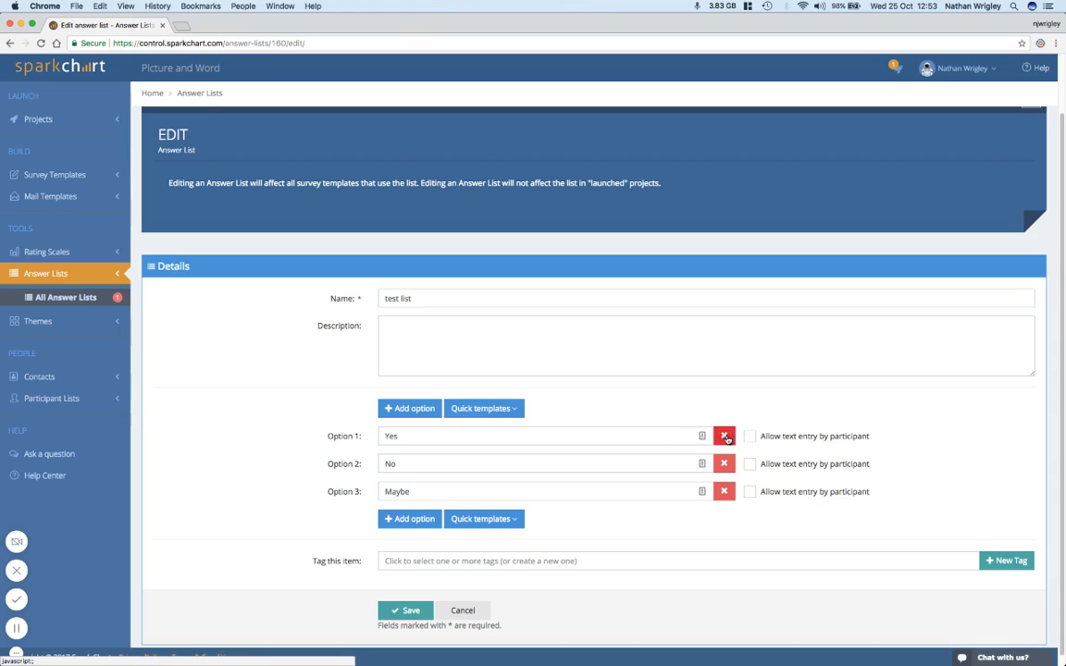
pyautogui.click(723, 436)
pyautogui.click(723, 482)
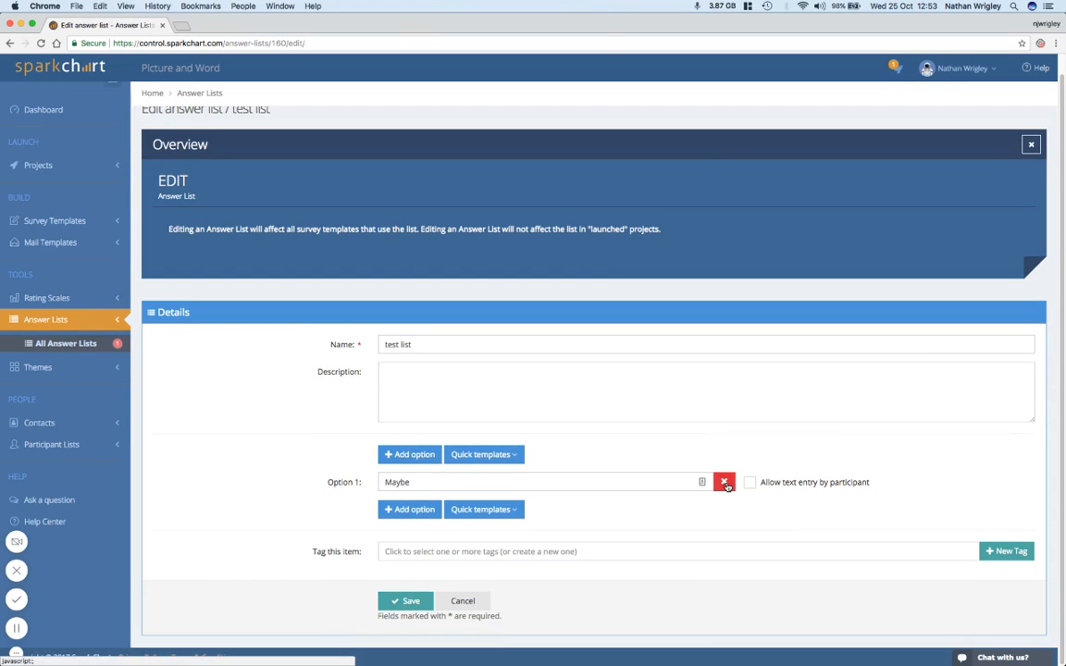
pyautogui.click(724, 481)
pyautogui.click(485, 473)
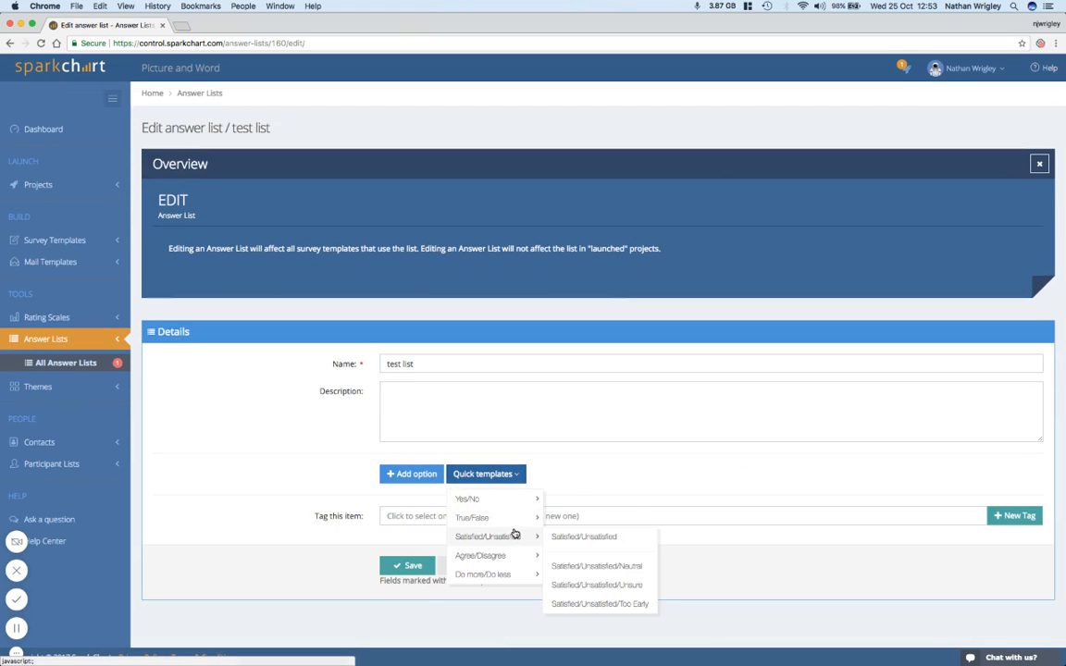
pyautogui.click(596, 565)
pyautogui.scroll(-3, 601, 453)
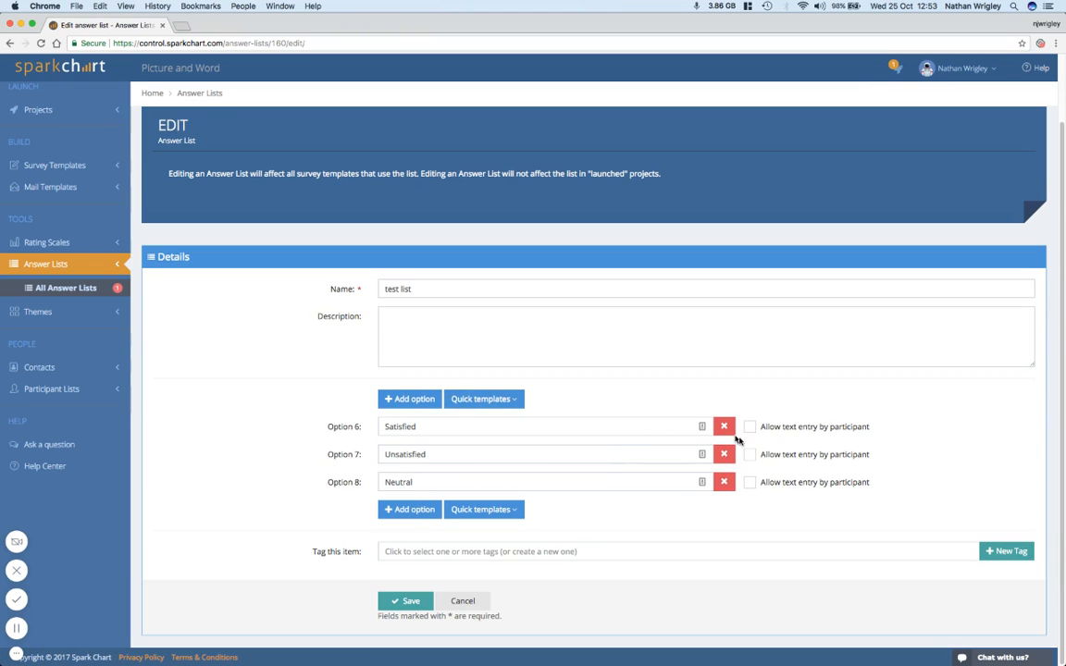
pyautogui.click(723, 426)
pyautogui.click(723, 448)
pyautogui.click(723, 480)
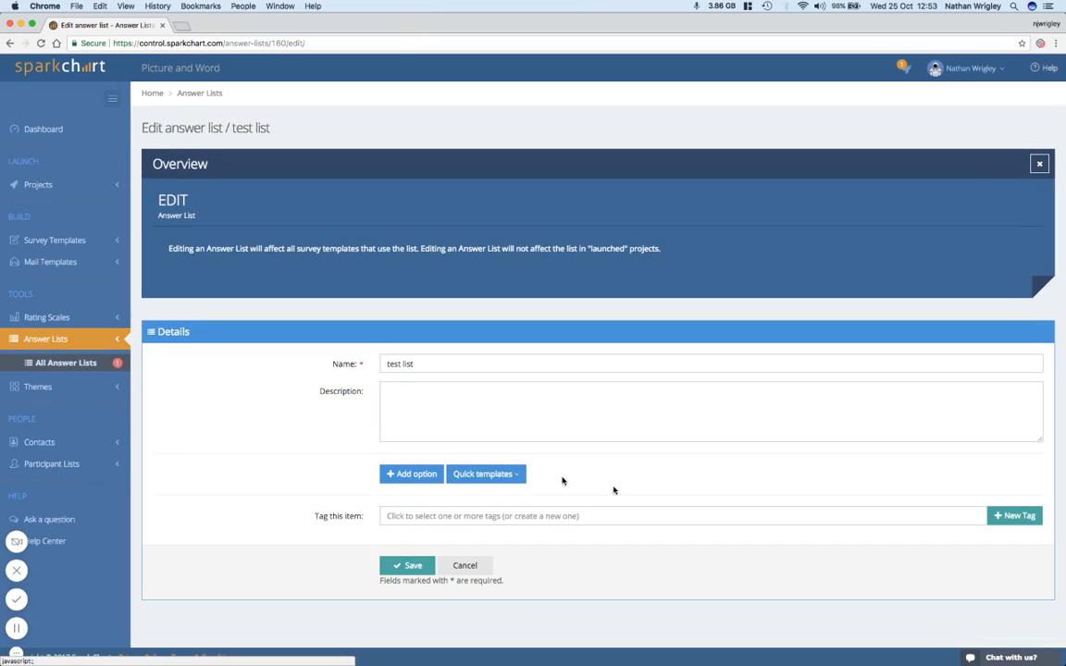
# Step: Insert the six Do a lot more through Don't know options and save the list
pyautogui.click(485, 474)
pyautogui.moveTo(481, 574)
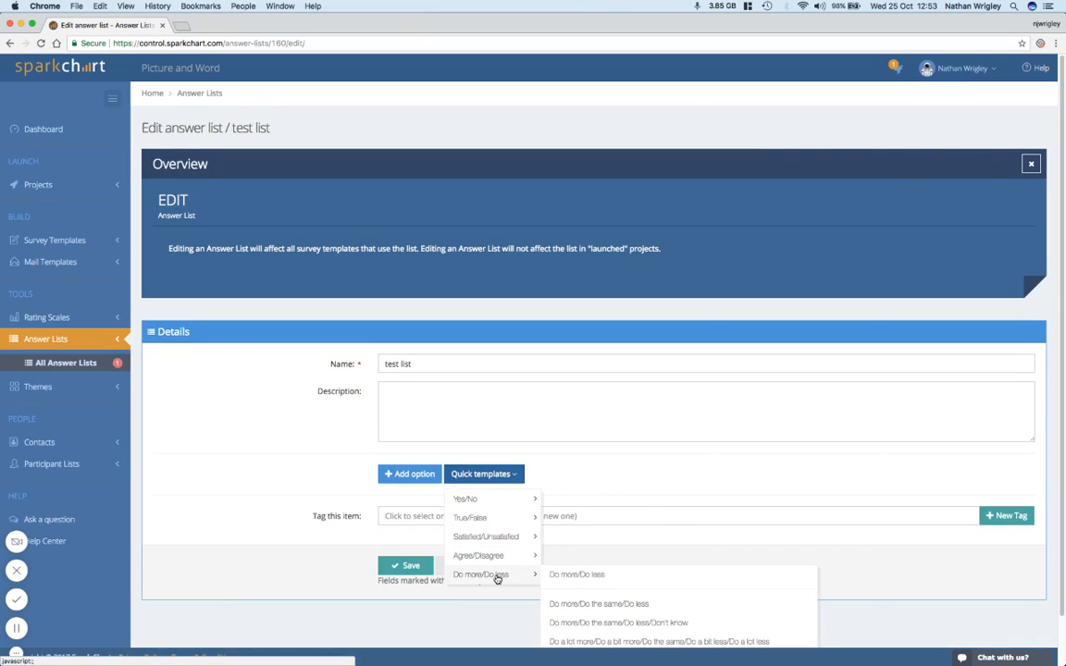
pyautogui.scroll(-2, 592, 601)
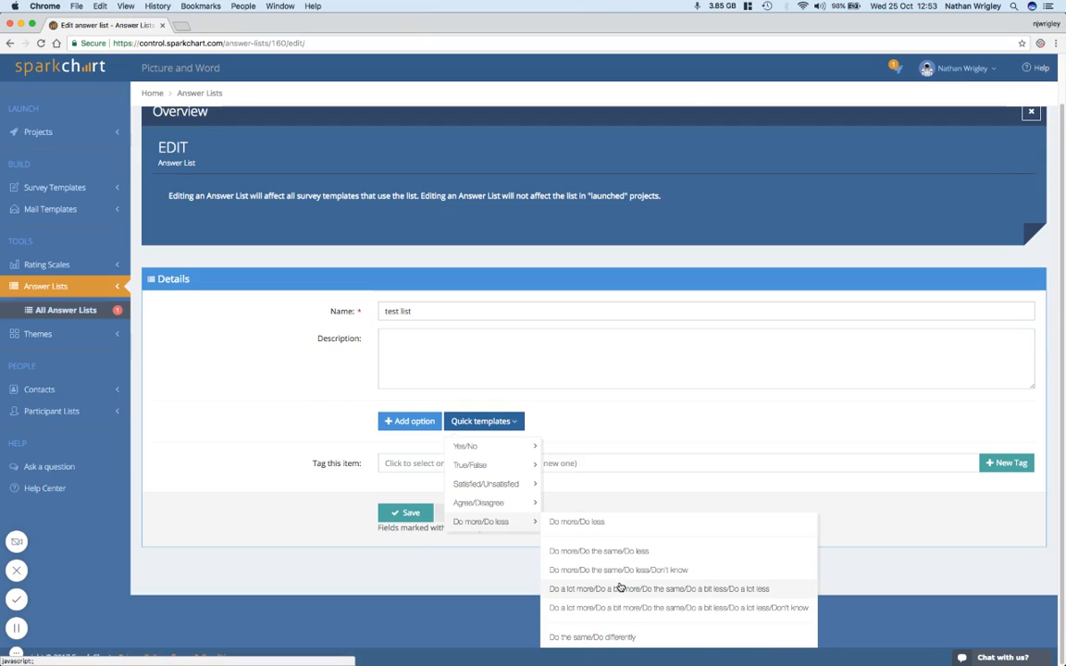
pyautogui.click(629, 607)
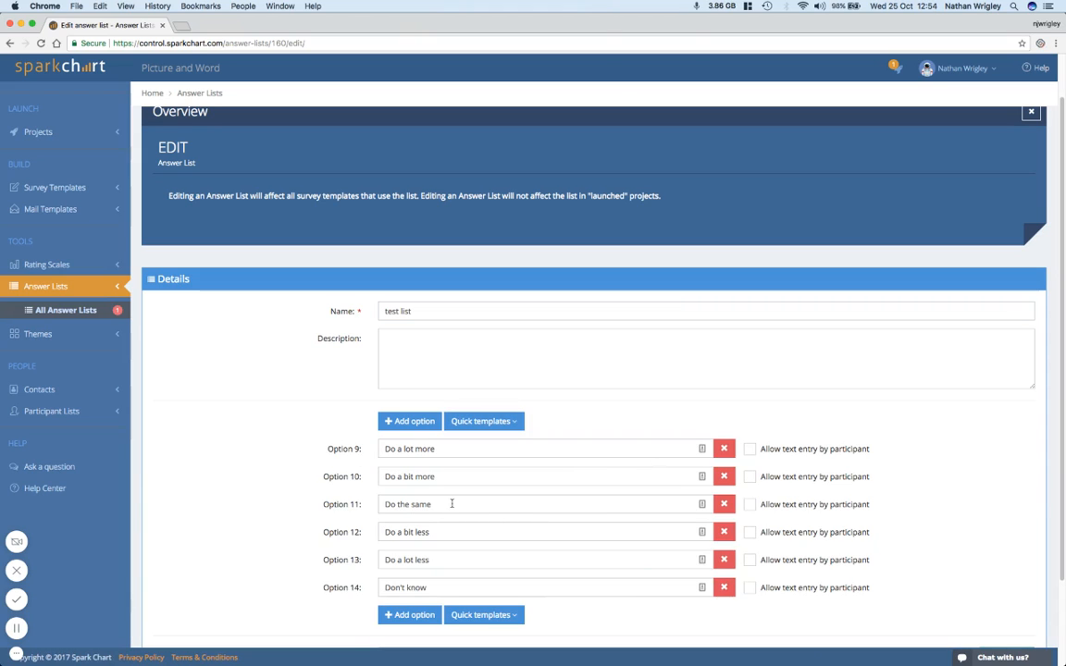
pyautogui.scroll(-3, 564, 404)
pyautogui.scroll(-2, 565, 404)
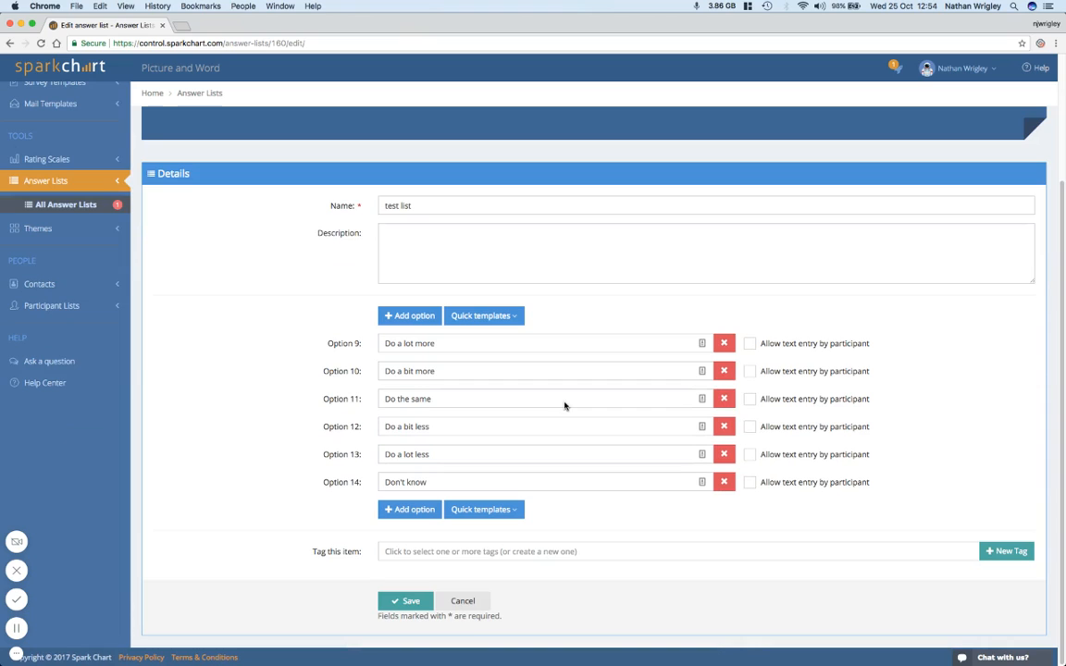
pyautogui.click(404, 600)
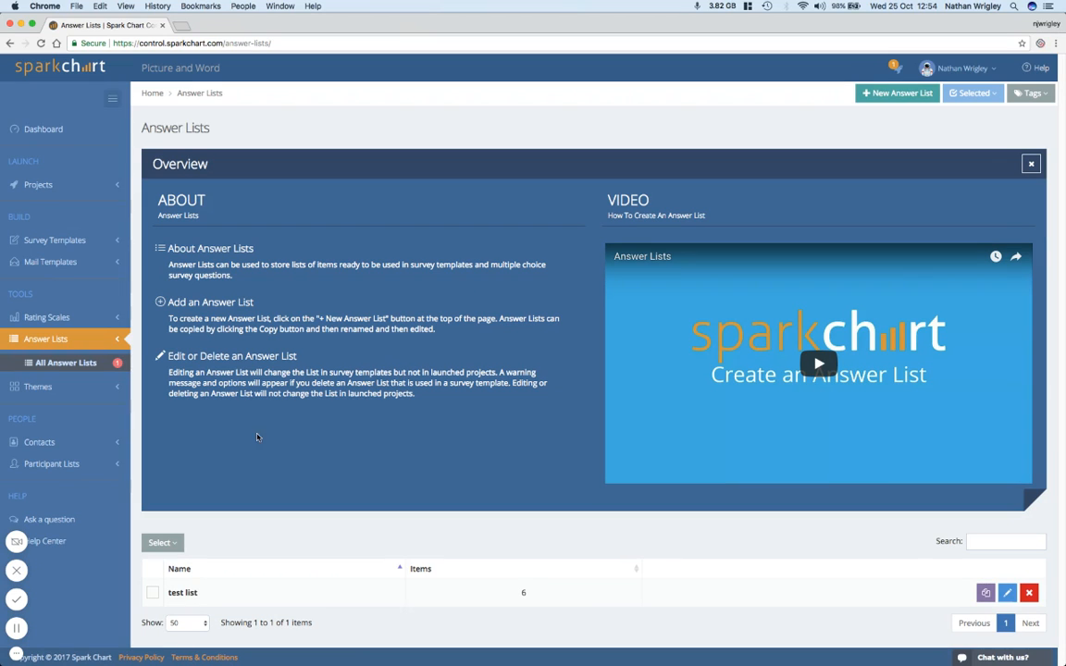
# Step: Add a theme named Red theme with the red colour swatch and save it
pyautogui.click(110, 388)
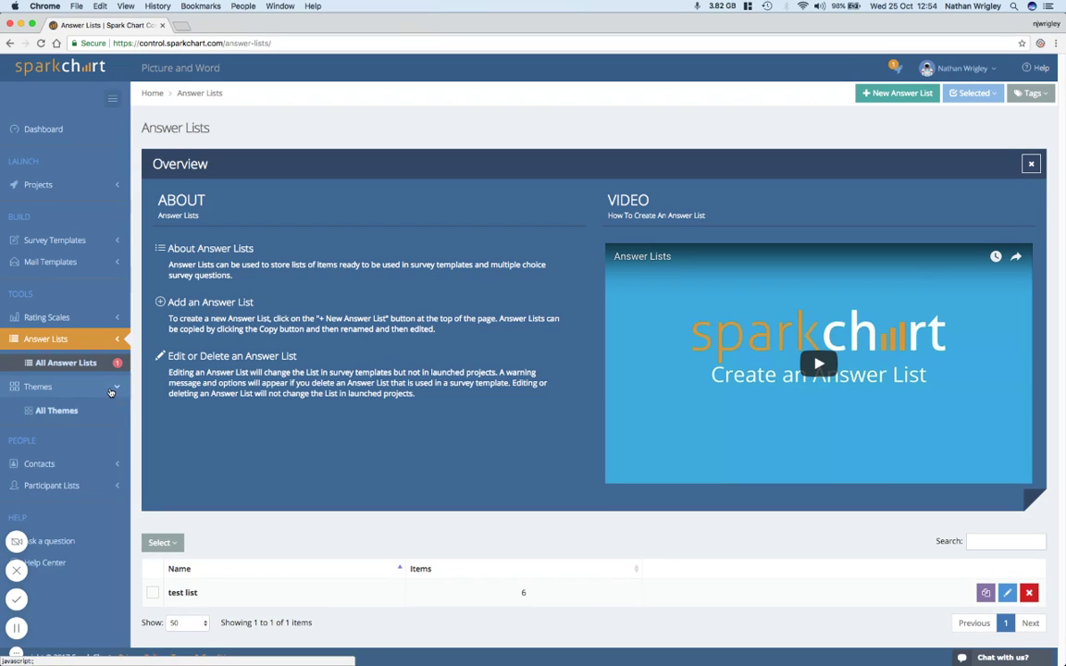
pyautogui.click(57, 411)
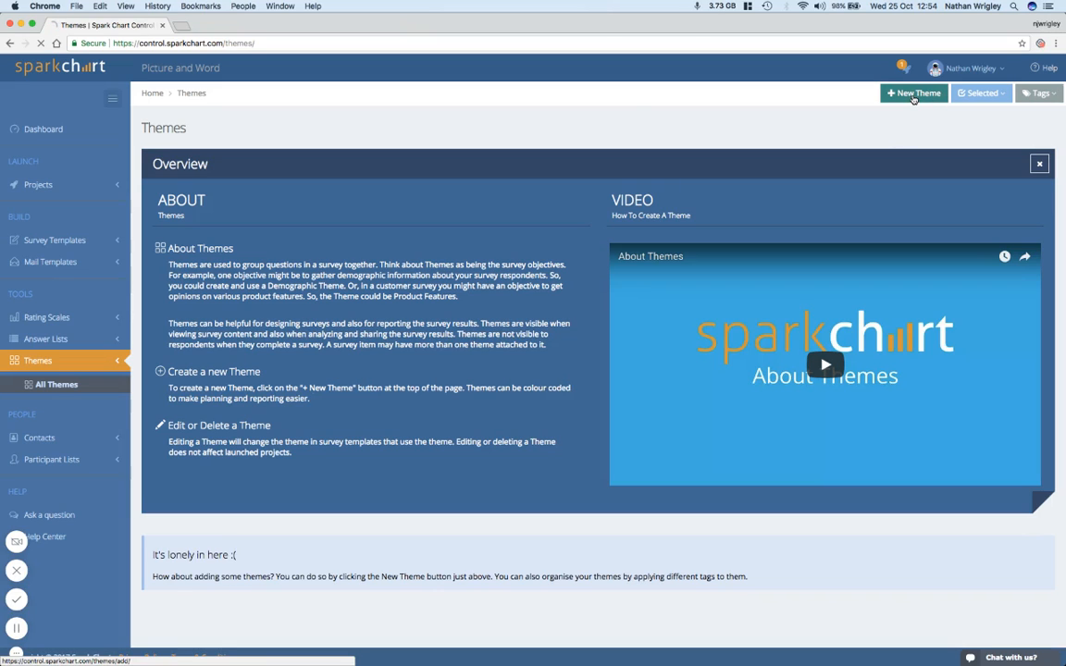
pyautogui.click(913, 95)
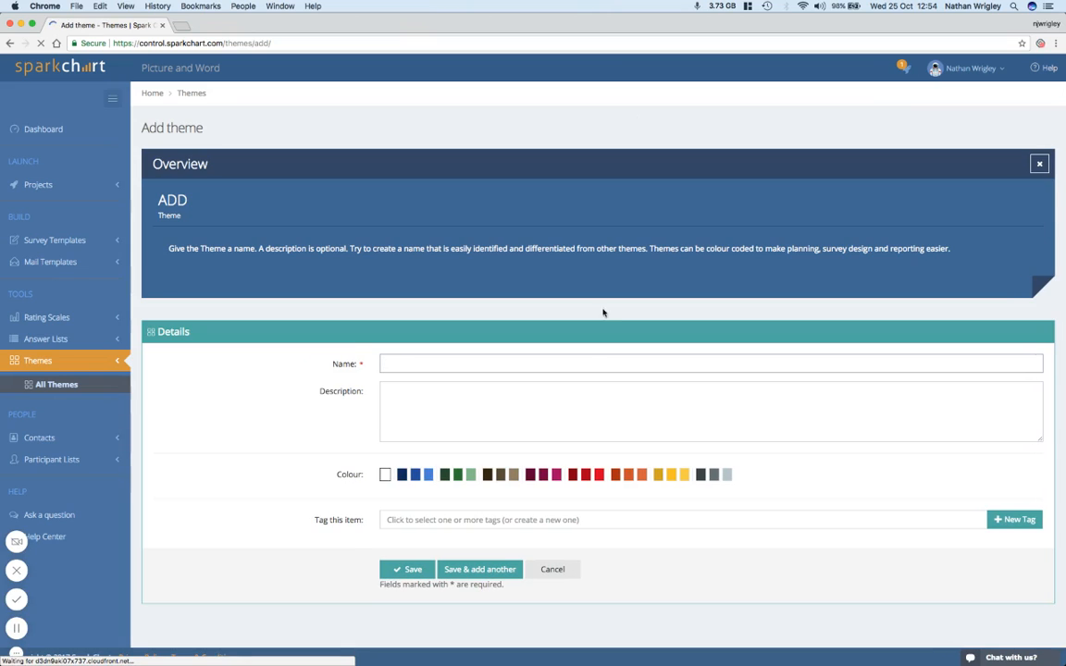
pyautogui.click(587, 363)
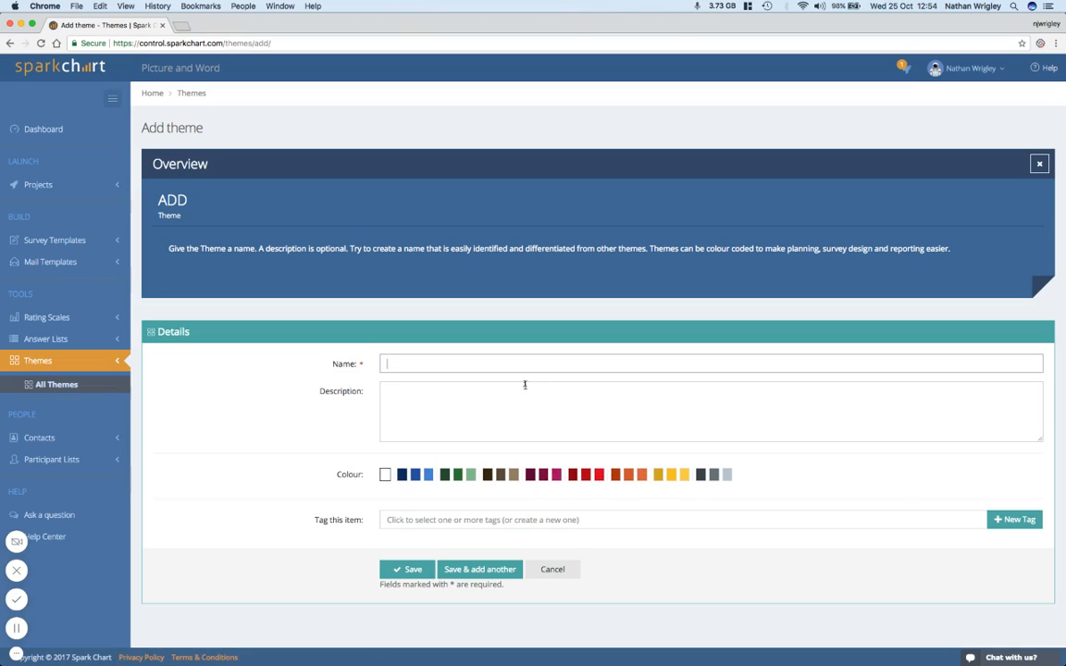
pyautogui.write('Red theme')
pyautogui.click(585, 476)
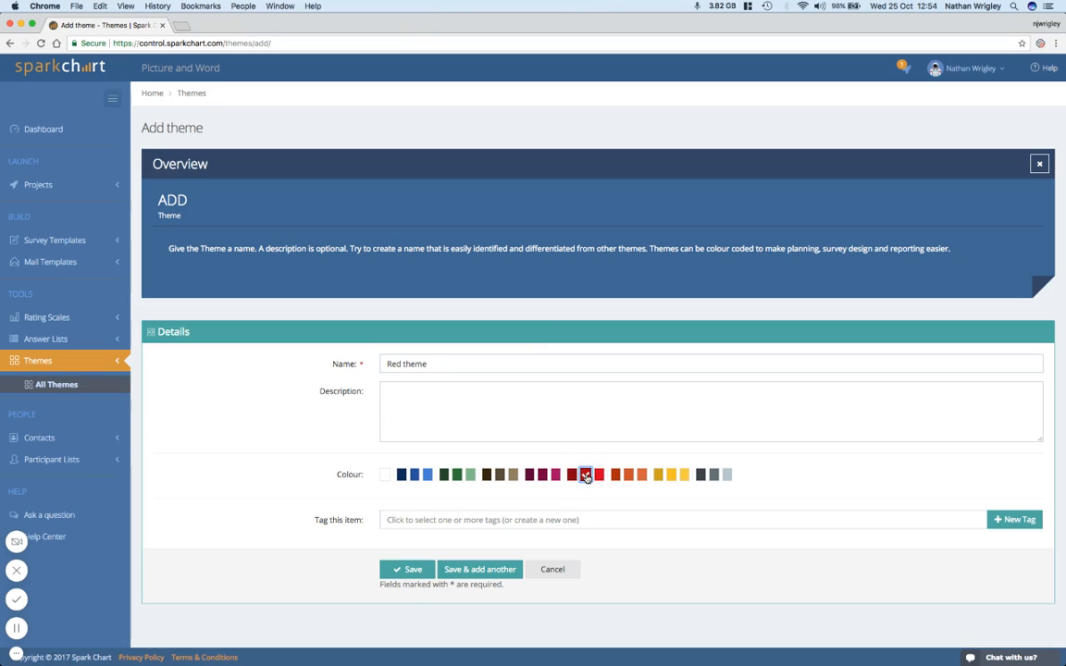
pyautogui.click(413, 569)
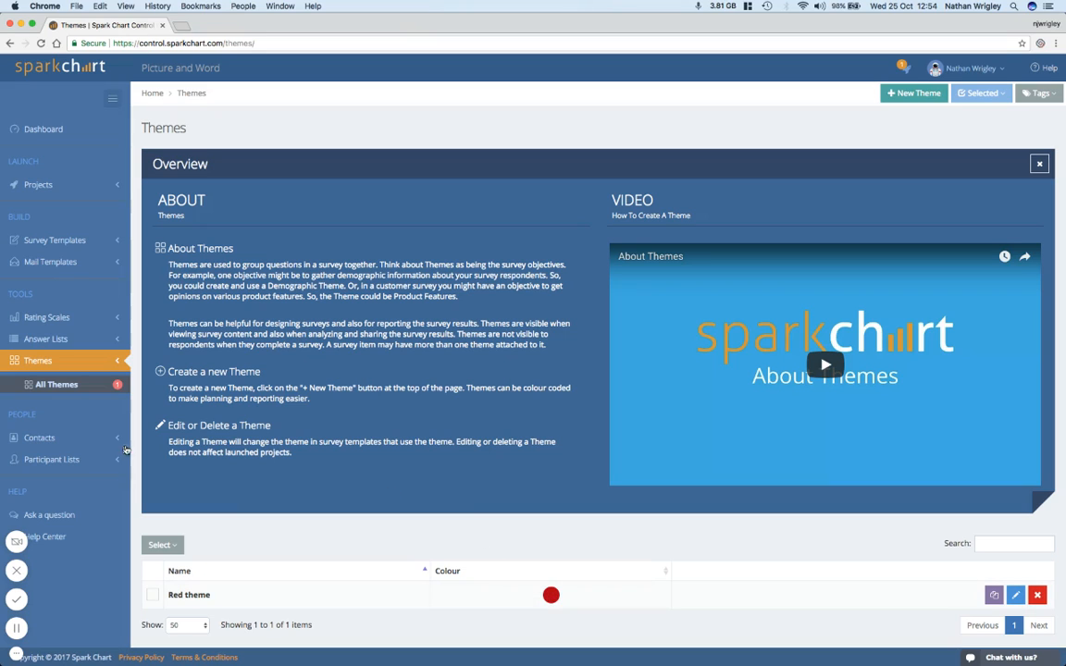
# Step: View the empty All Contacts page, then expand the Participant Lists section
pyautogui.click(39, 438)
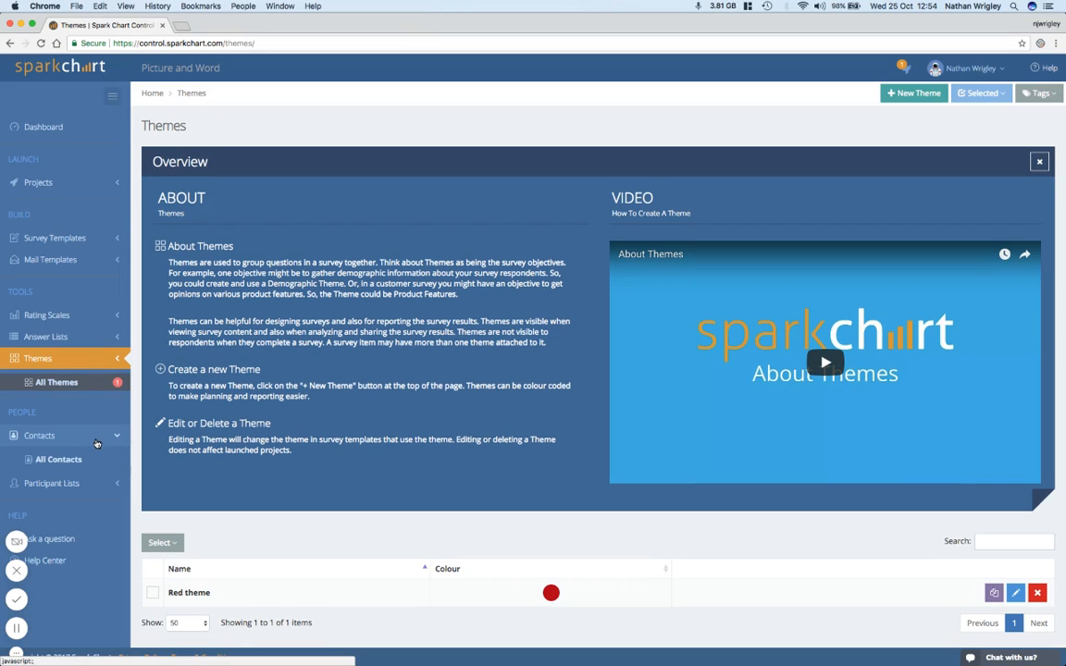
pyautogui.click(83, 459)
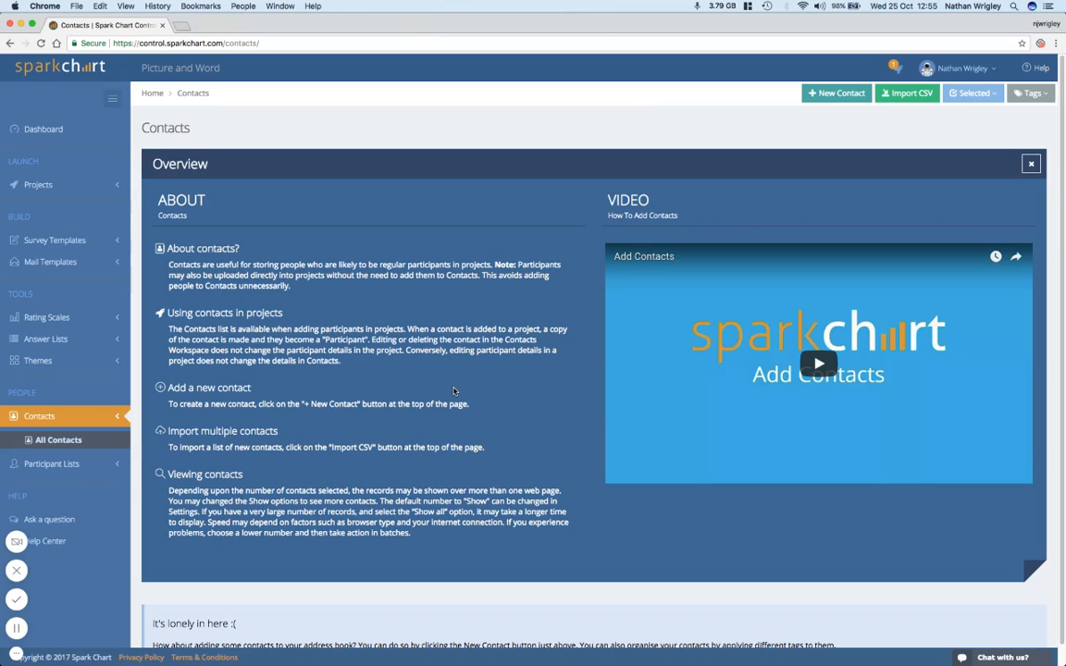
pyautogui.scroll(-1, 453, 391)
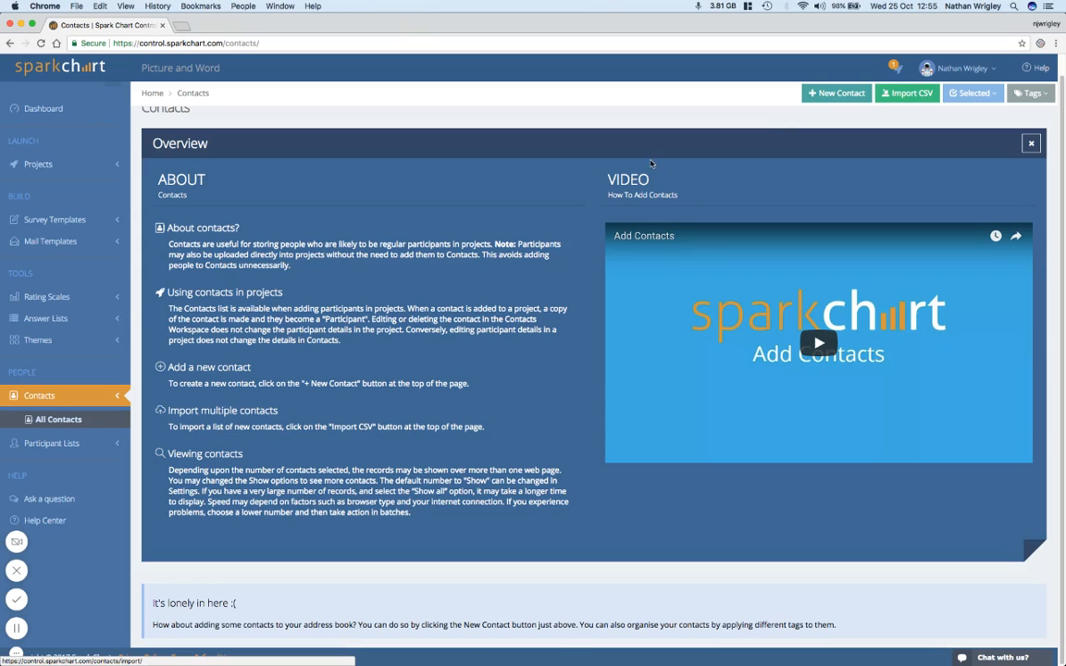
pyautogui.click(115, 444)
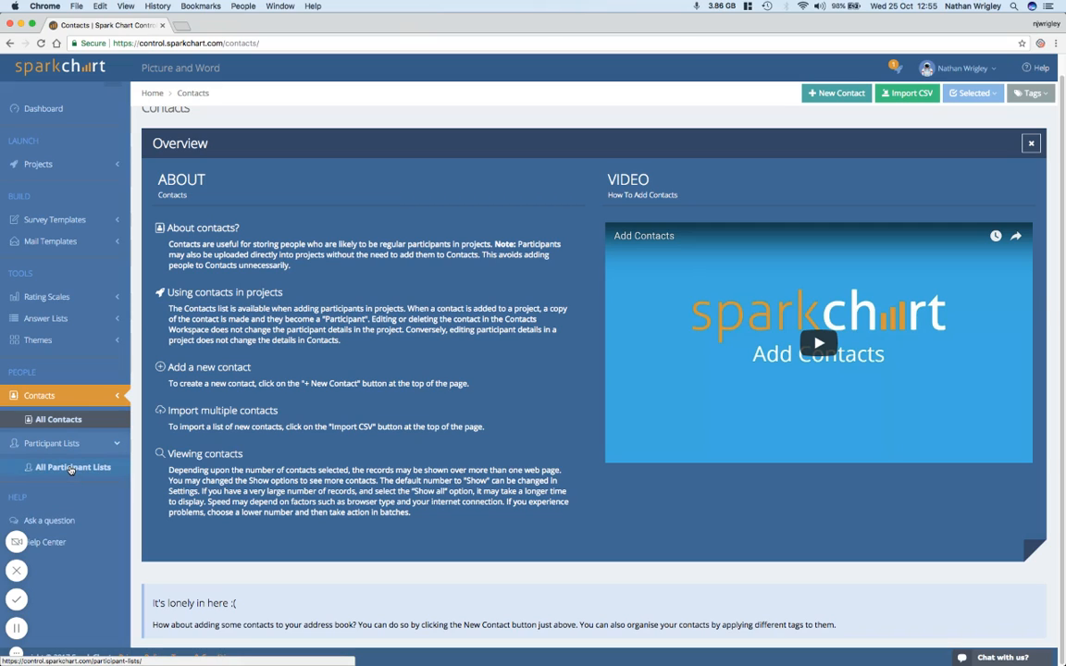
# Step: Start a new participant list and browse its Participants, Notes and Details tabs
pyautogui.click(70, 467)
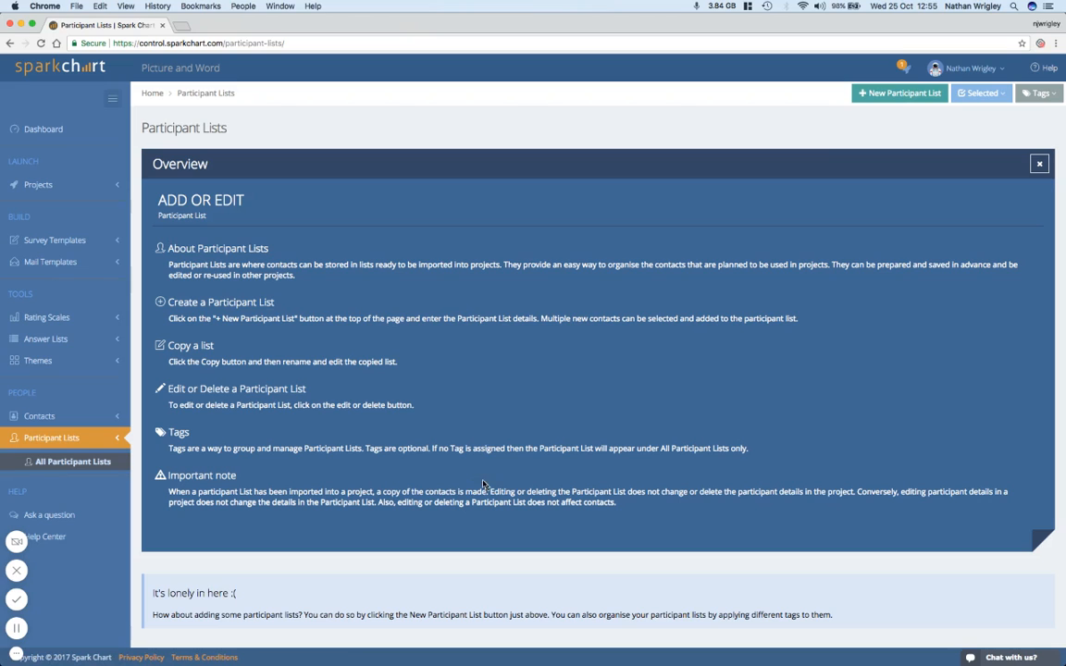
pyautogui.click(903, 92)
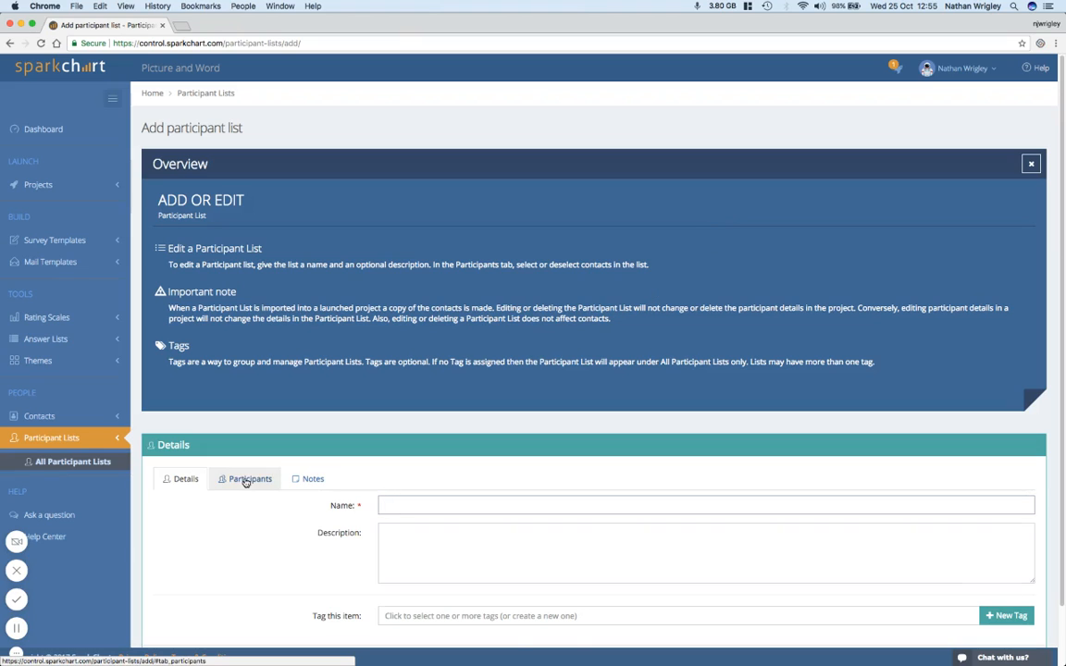
pyautogui.click(249, 478)
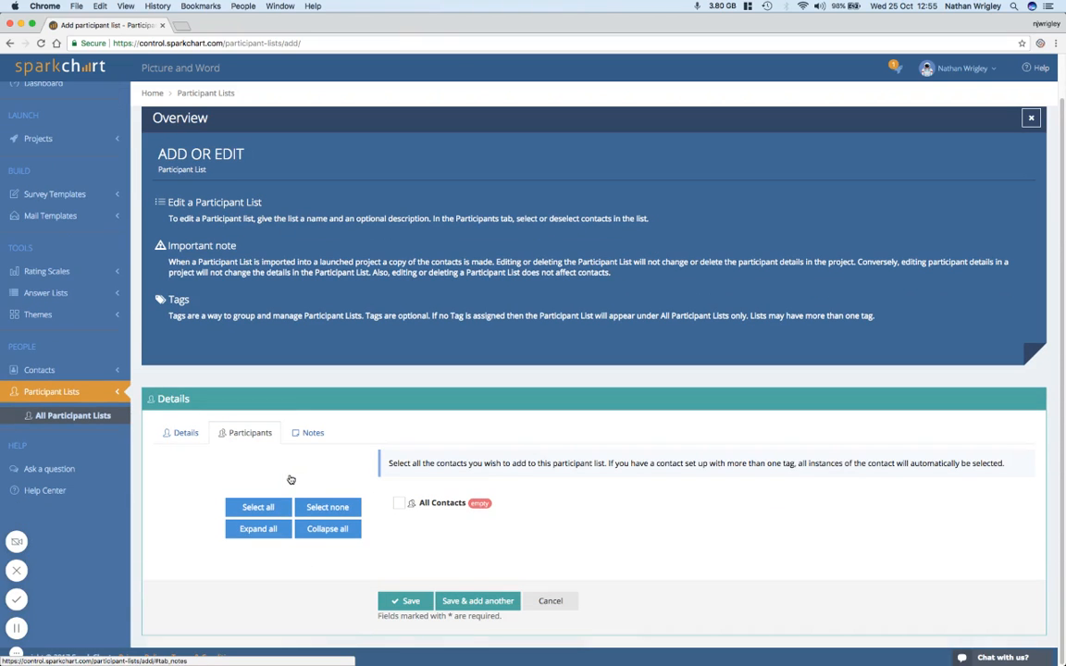
pyautogui.scroll(-2, 291, 479)
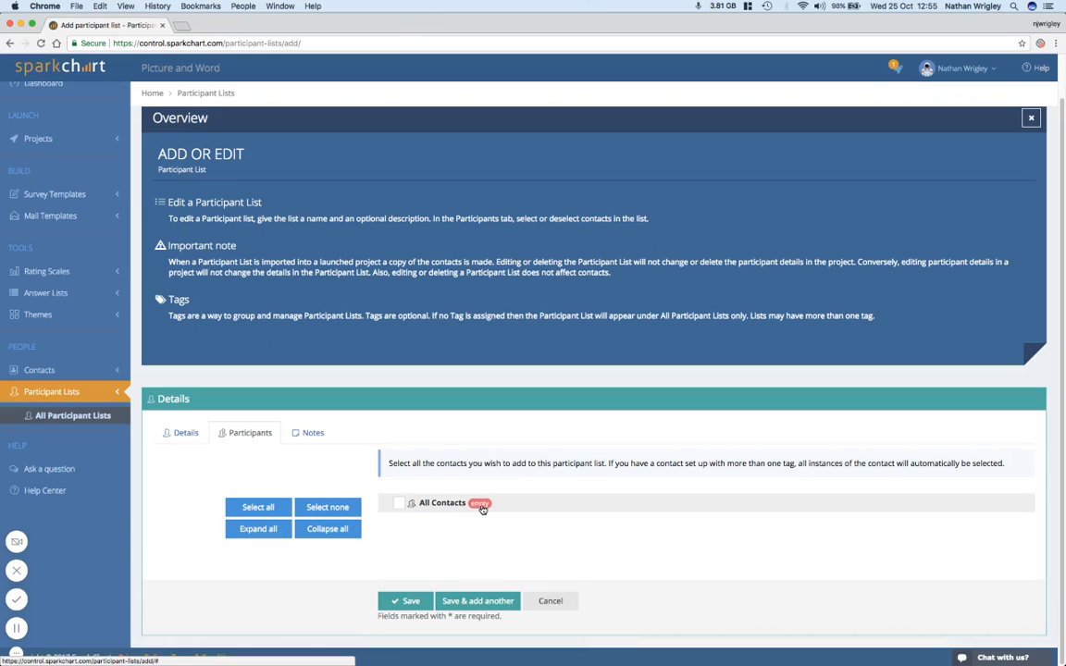
pyautogui.click(313, 434)
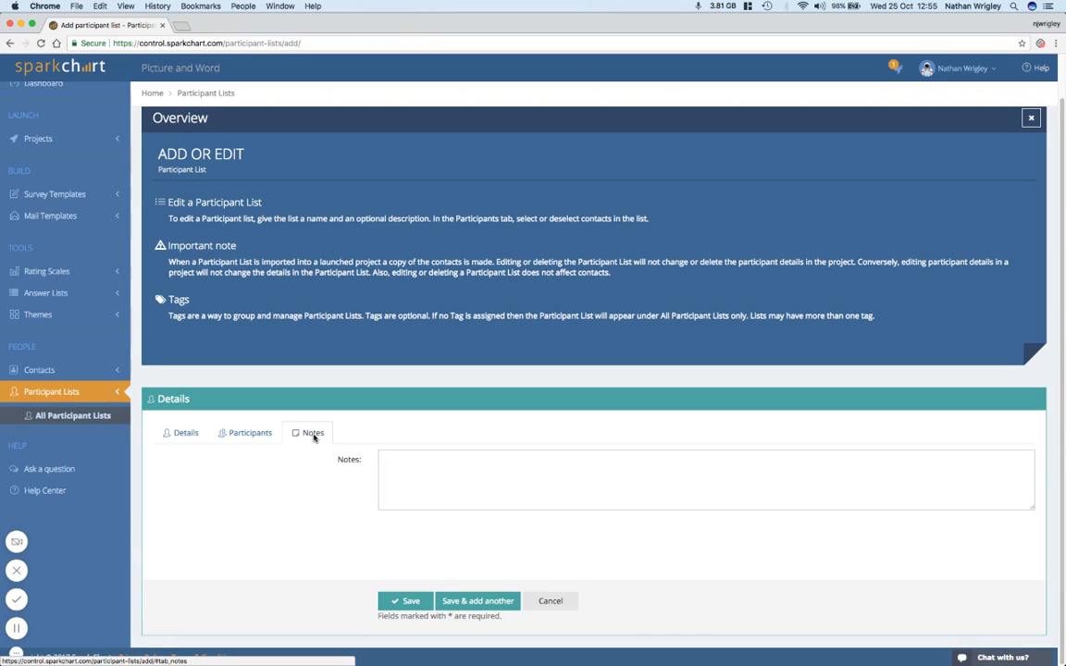
pyautogui.click(183, 433)
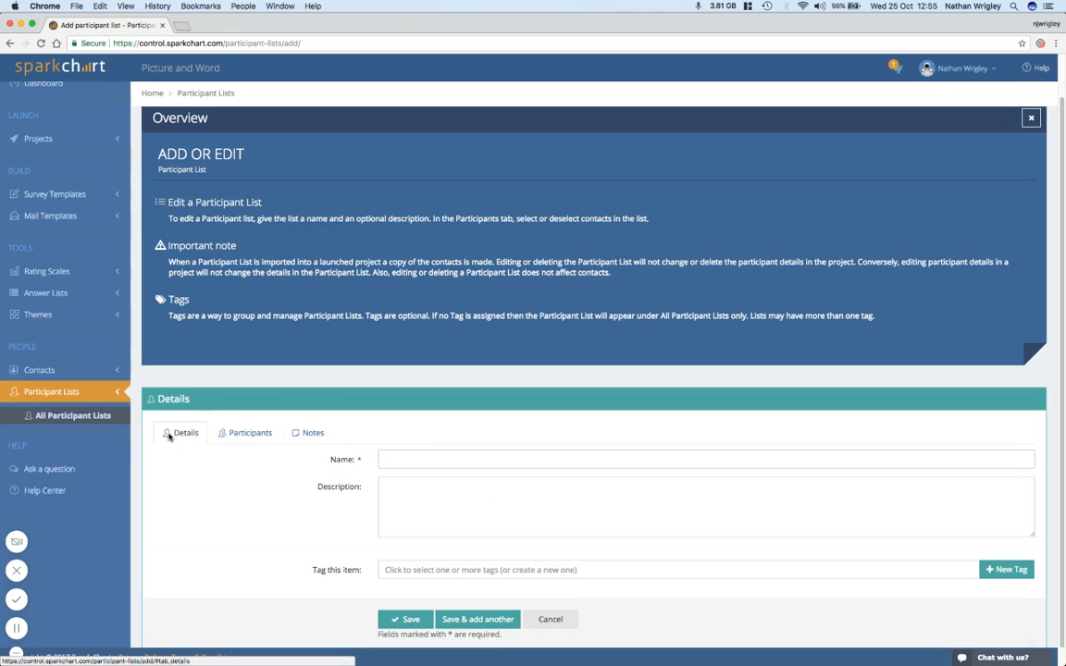
pyautogui.scroll(2, 169, 436)
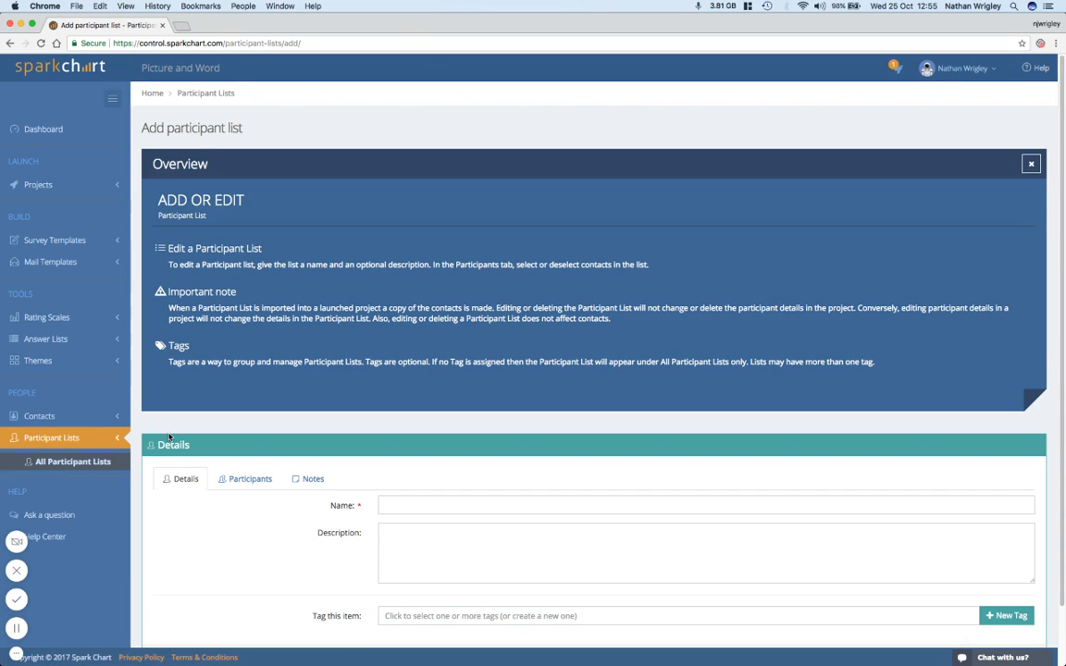
# Step: Collapse and re-expand the side navigation, then expand the Projects section
pyautogui.click(112, 98)
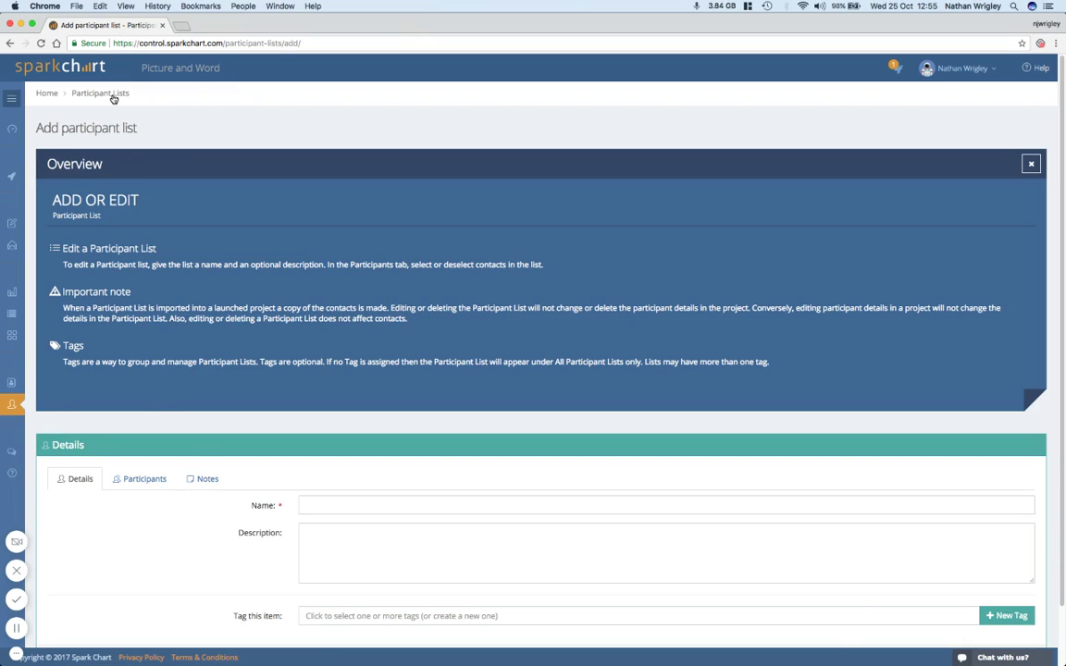
pyautogui.click(12, 98)
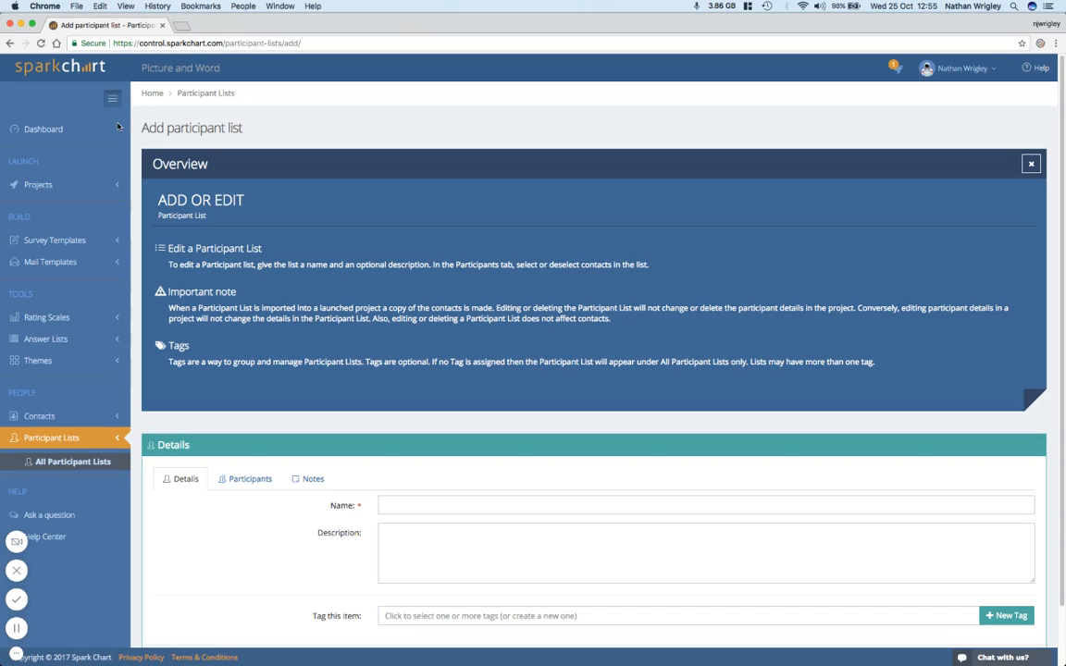
pyautogui.click(104, 184)
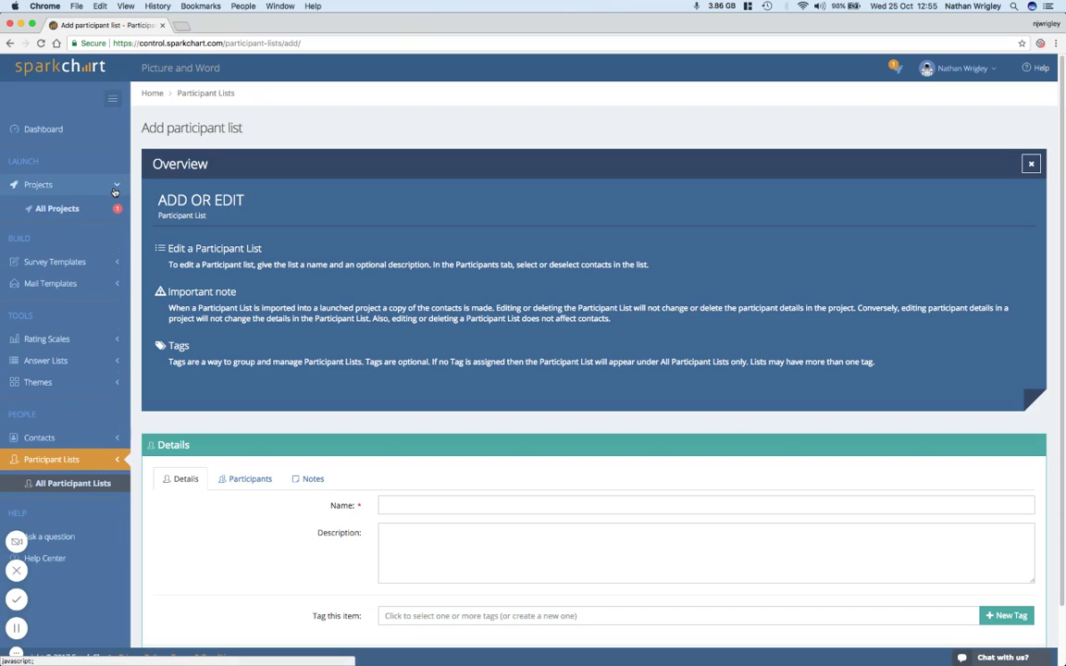
# Step: From the All Projects table, launch Mission Control for Test project
pyautogui.click(57, 208)
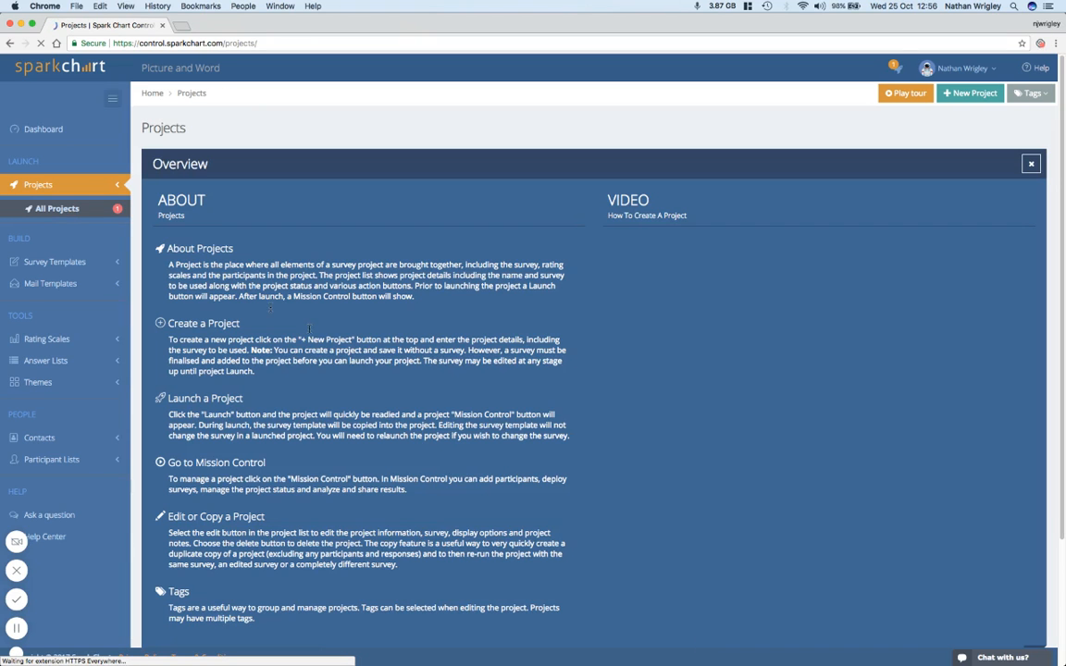
pyautogui.scroll(-5, 390, 371)
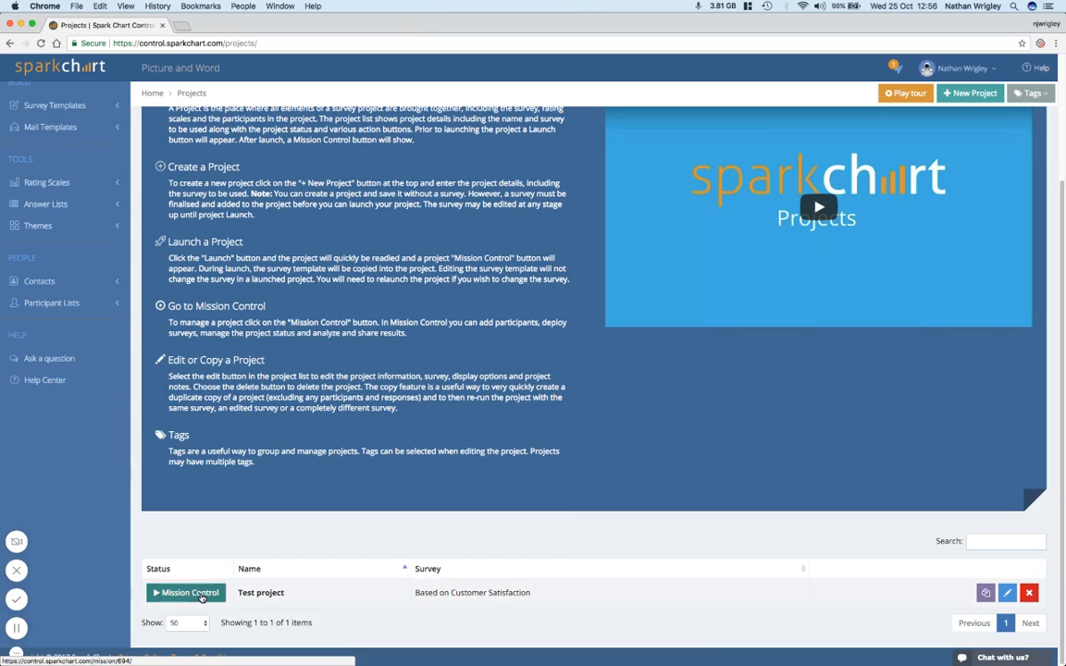
pyautogui.scroll(5, 583, 357)
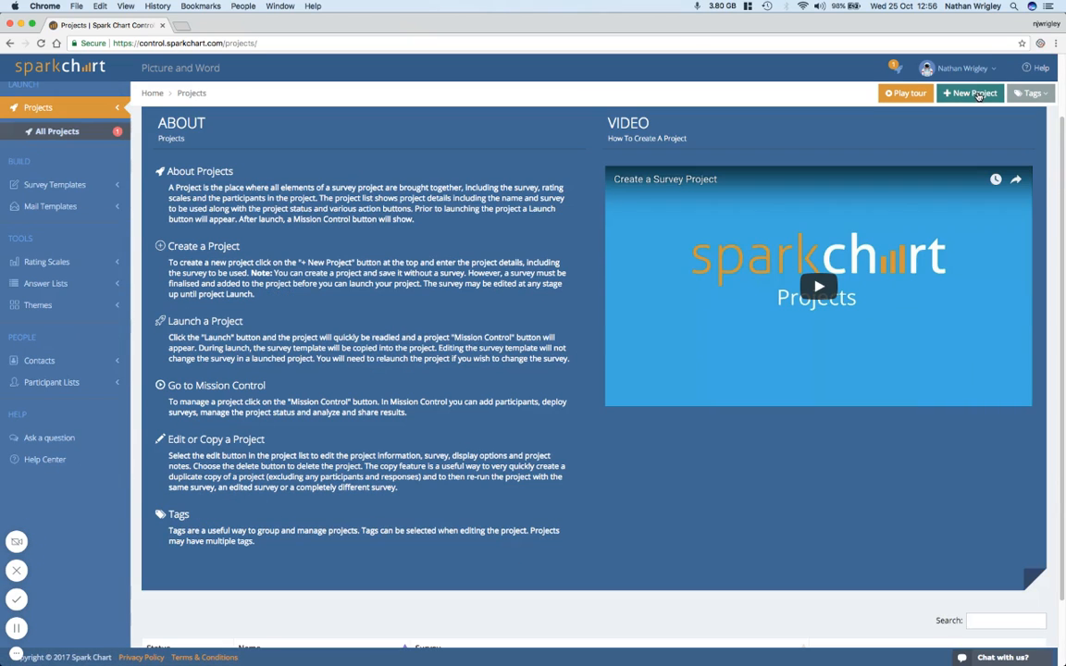
pyautogui.scroll(-2, 547, 338)
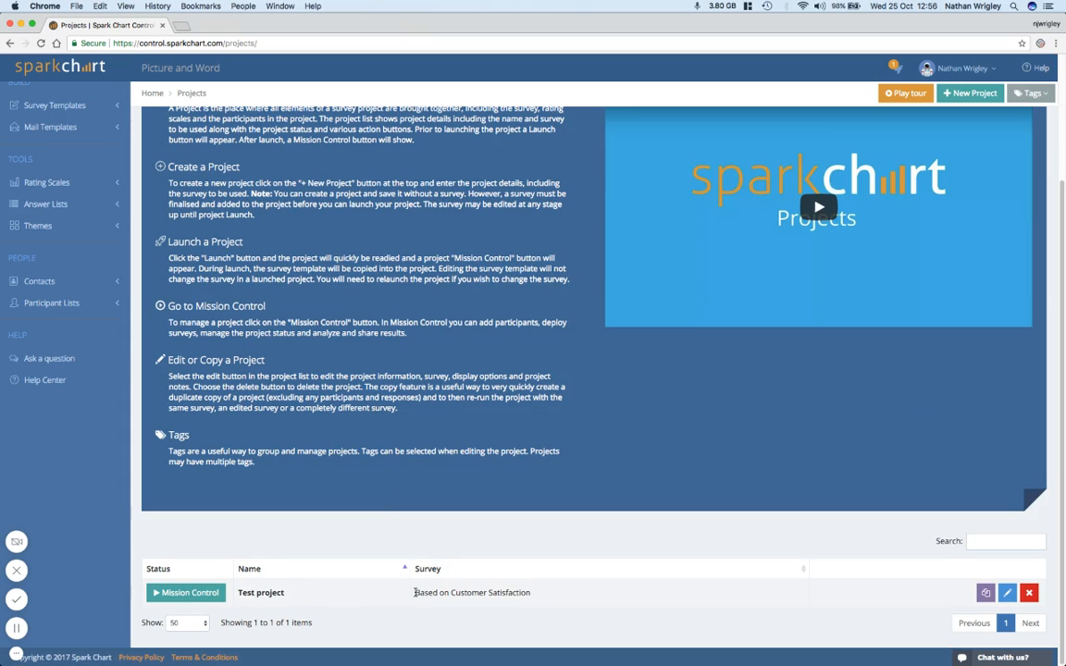
pyautogui.scroll(2, 81, 314)
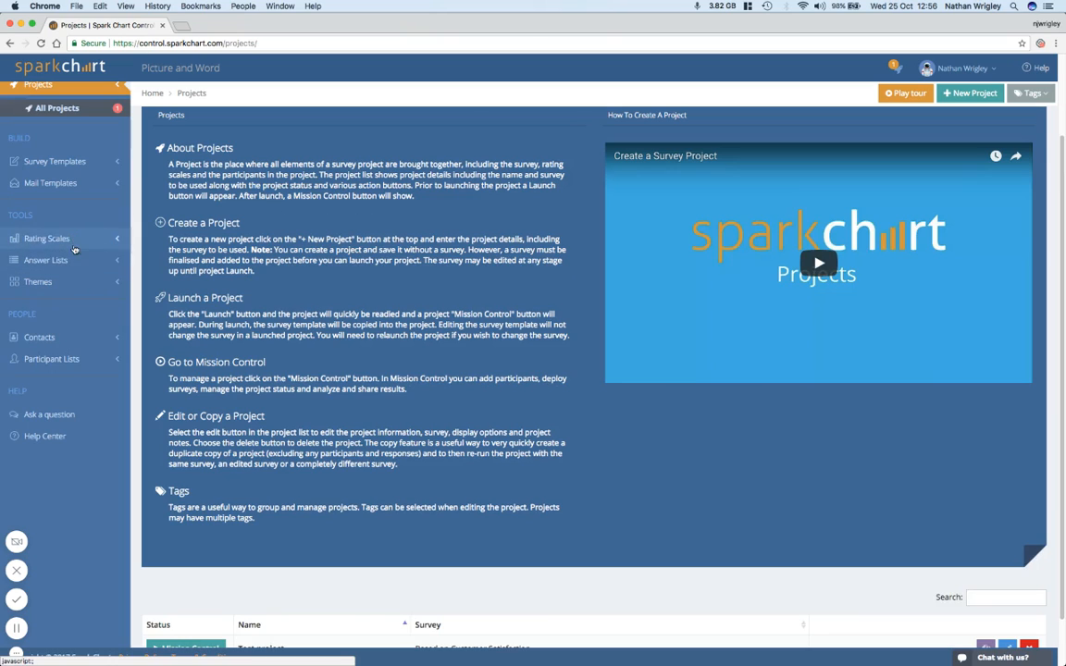
pyautogui.scroll(-2, 421, 409)
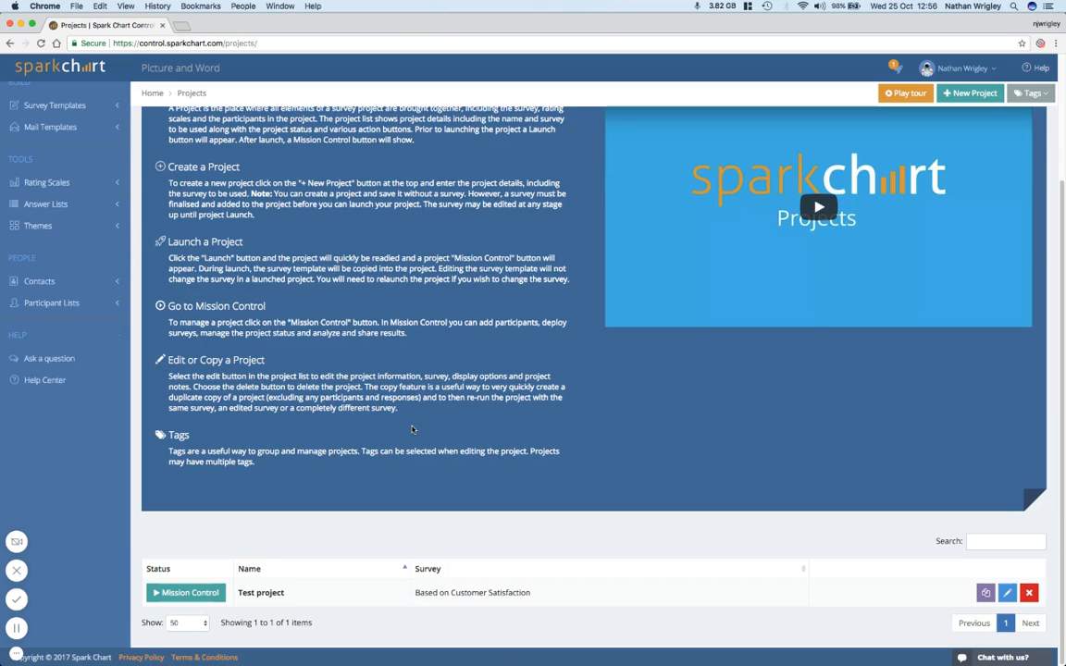
pyautogui.click(192, 592)
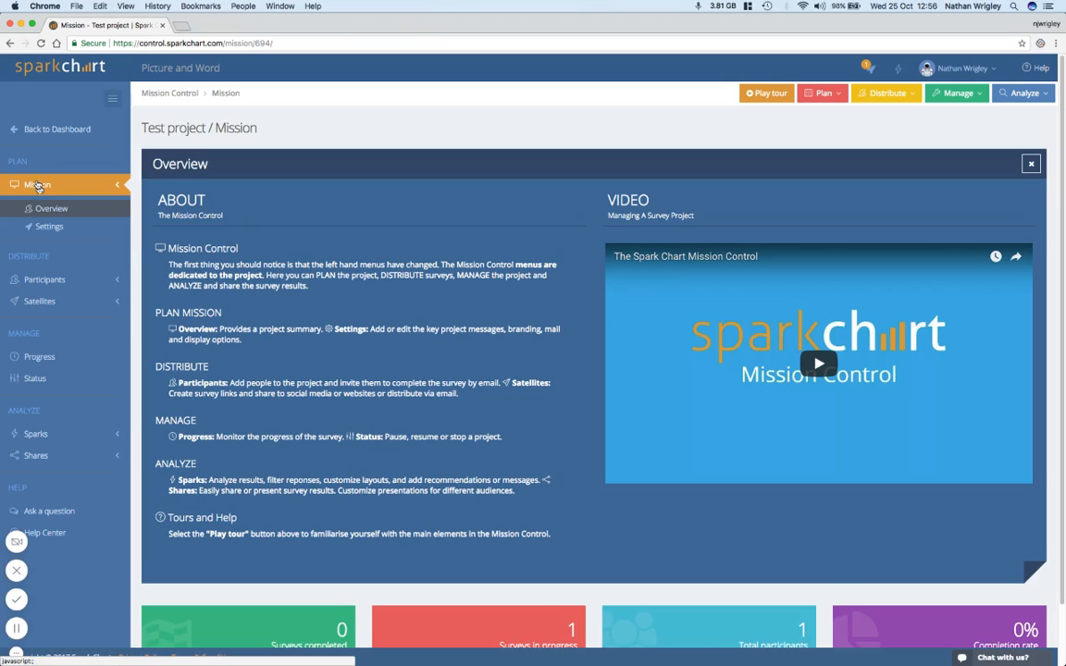
# Step: Open the Dashboard in a second tab, view it, and return to the Test project's Mission Control
pyautogui.rightClick(62, 130)
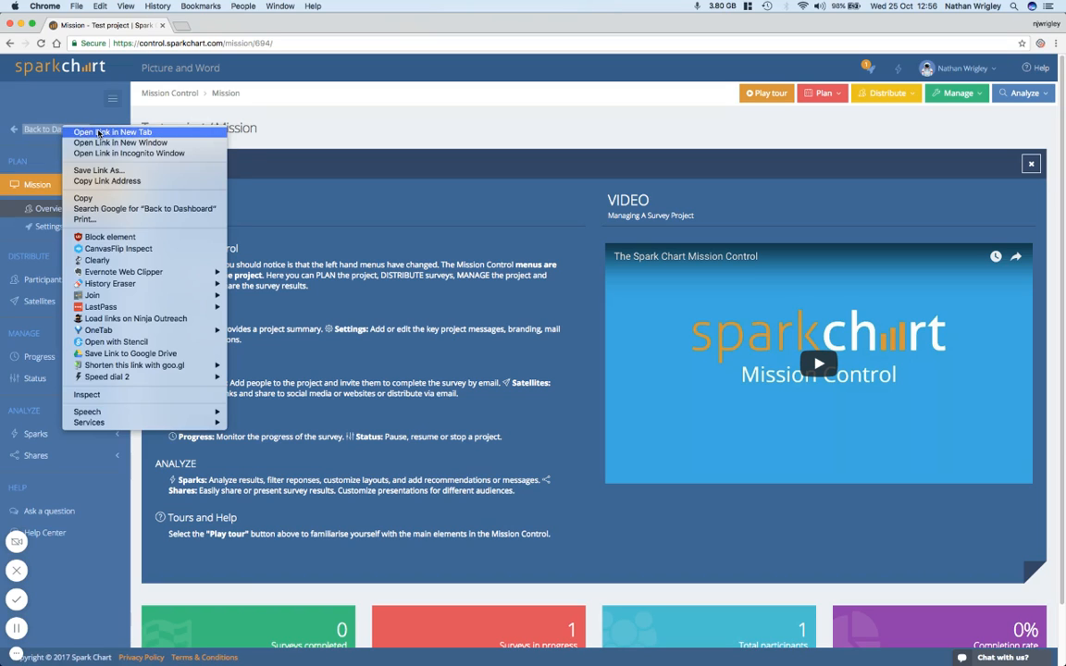
pyautogui.click(102, 116)
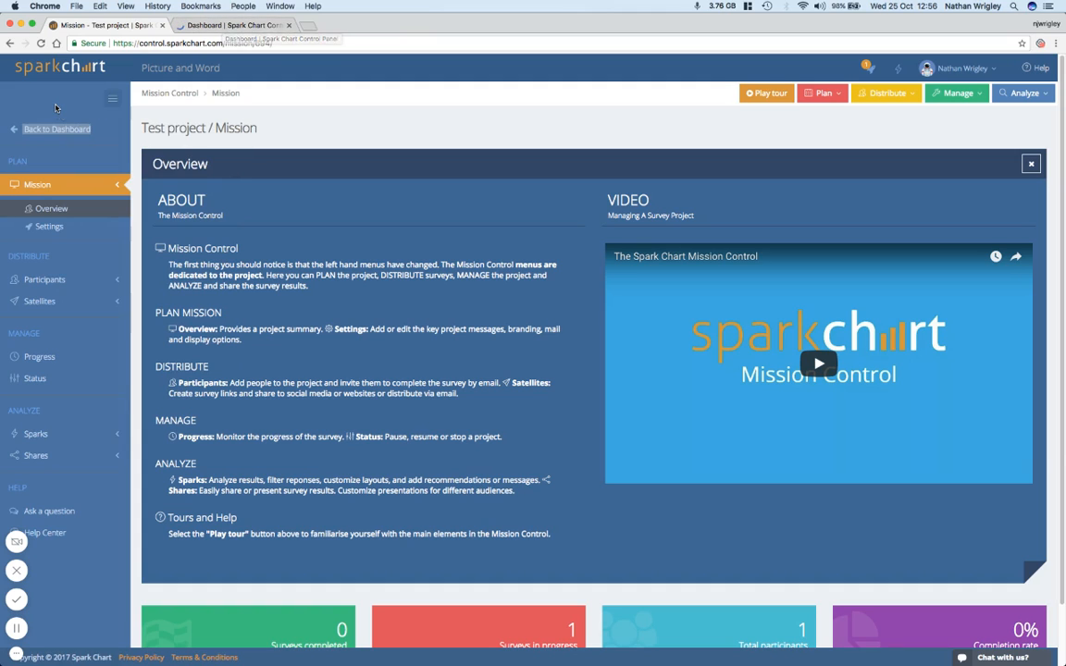
pyautogui.click(214, 25)
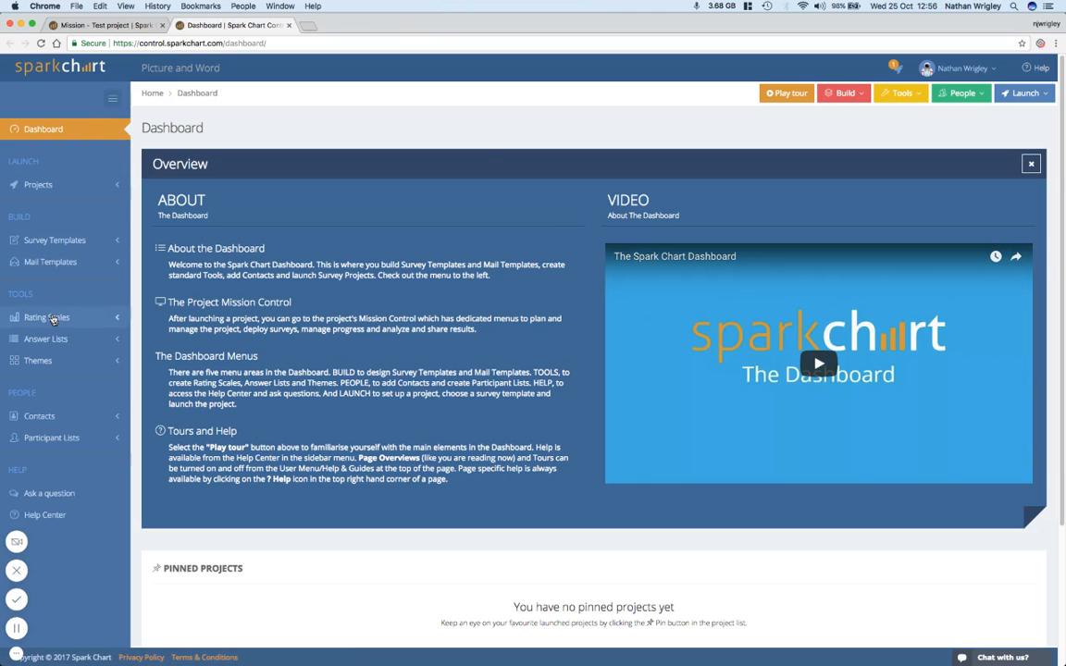
pyautogui.click(101, 25)
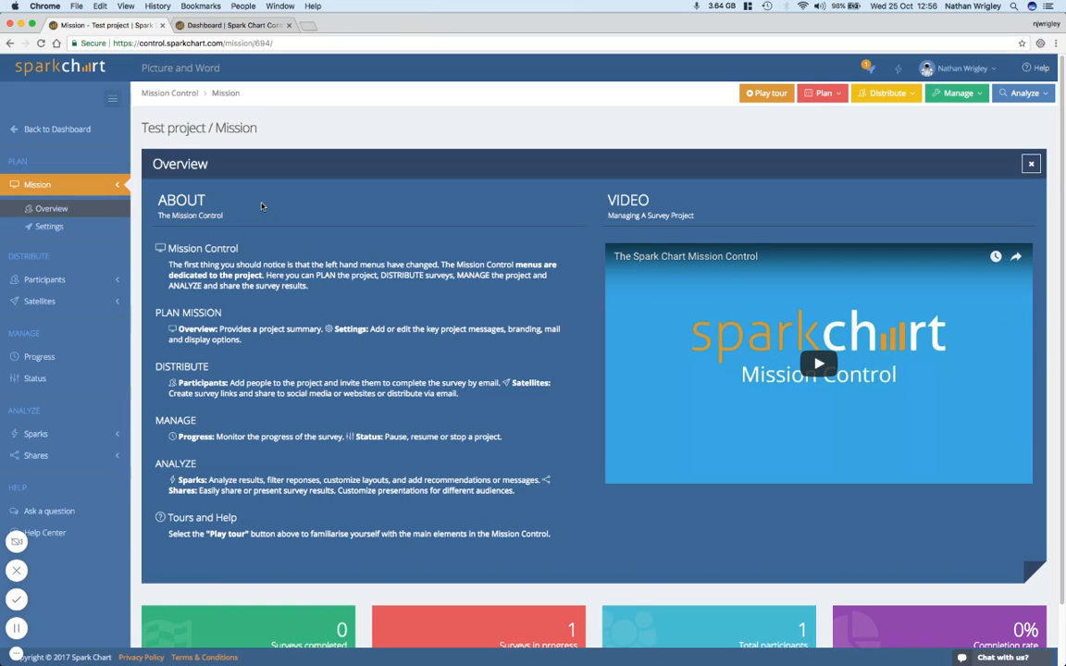
pyautogui.scroll(-2, 262, 207)
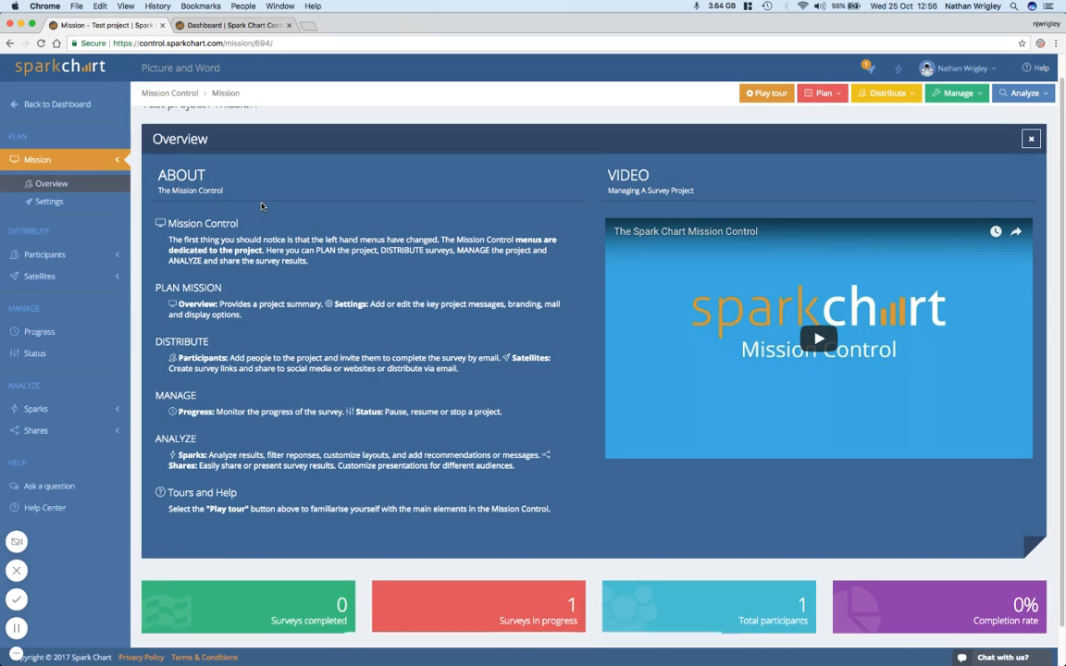
pyautogui.scroll(-3, 262, 206)
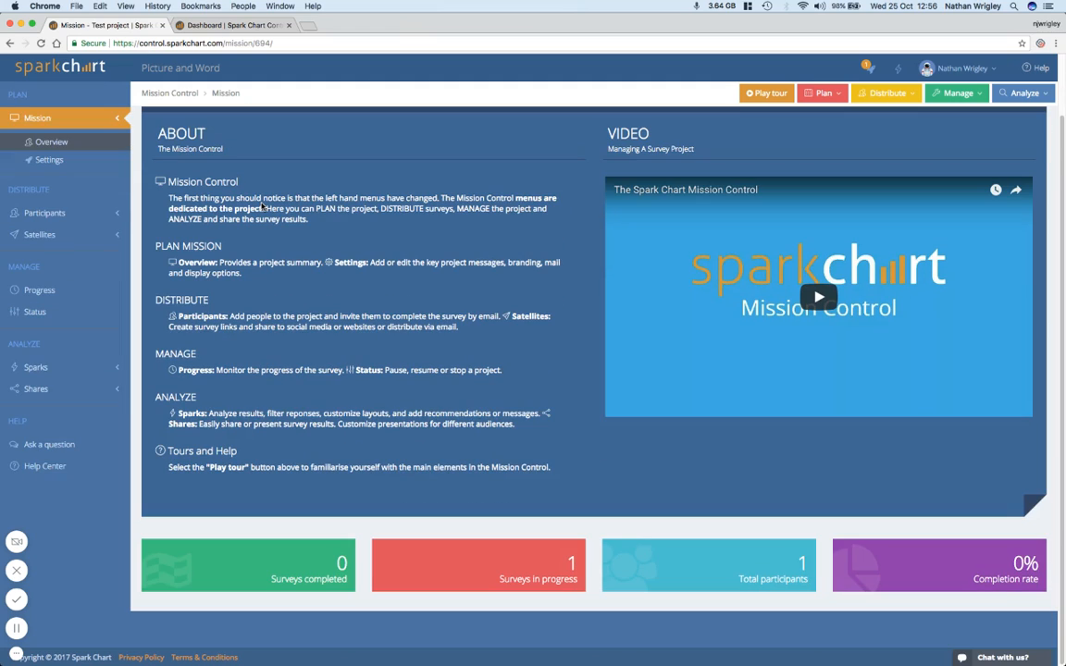
pyautogui.scroll(3, 261, 206)
pyautogui.scroll(3, 463, 278)
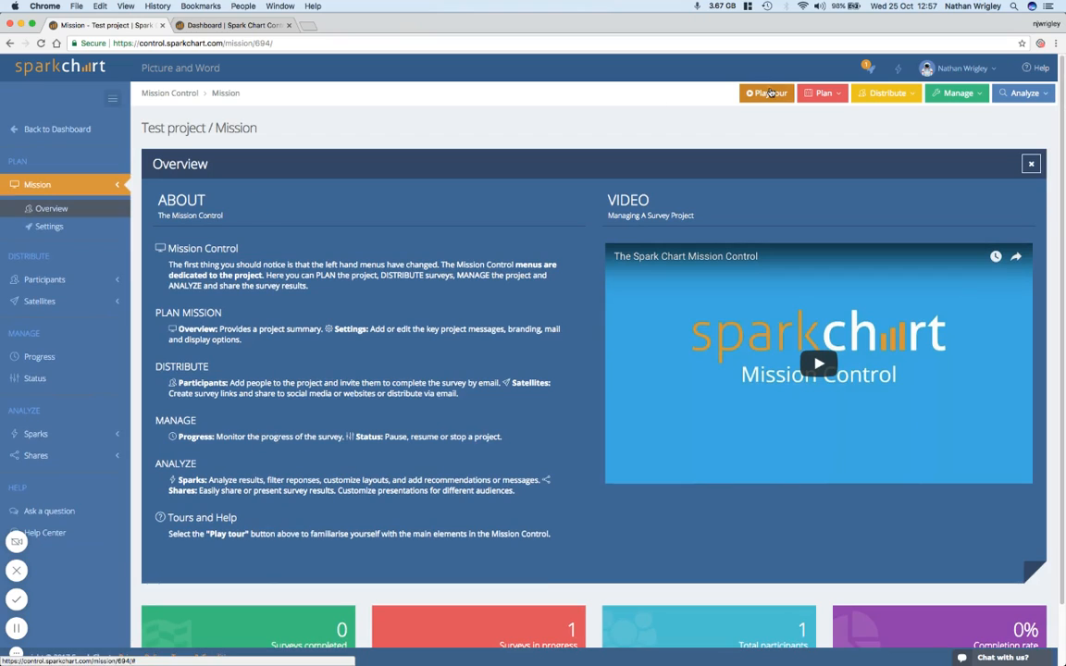
# Step: Browse the Plan, Distribute, Manage and Analyze menus, then go to the project's Progress timeline
pyautogui.click(828, 93)
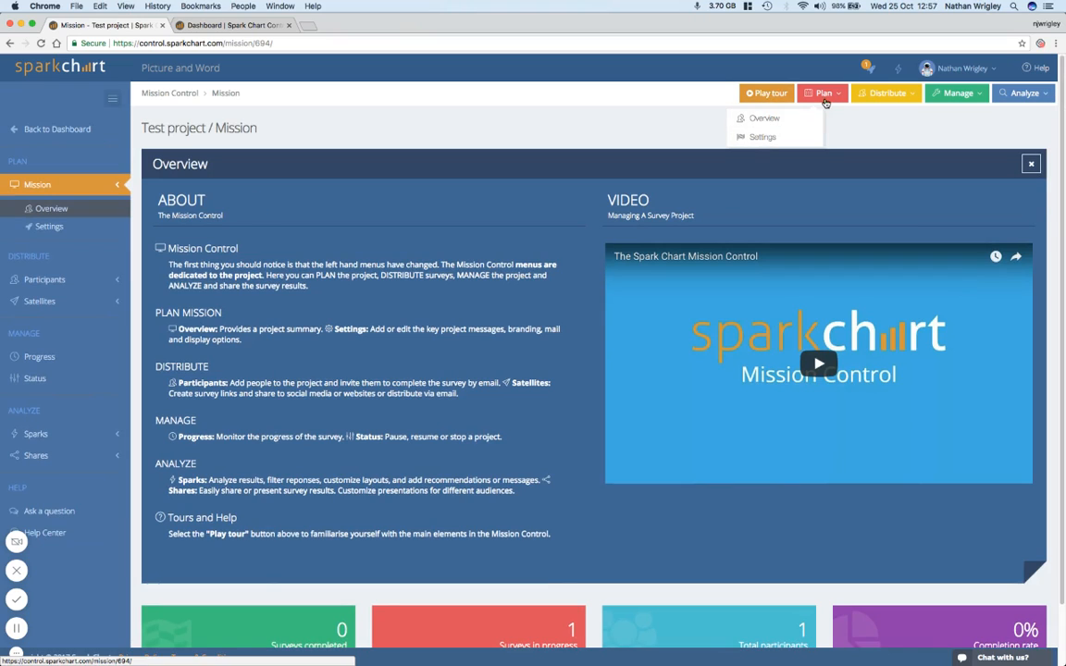
pyautogui.click(883, 97)
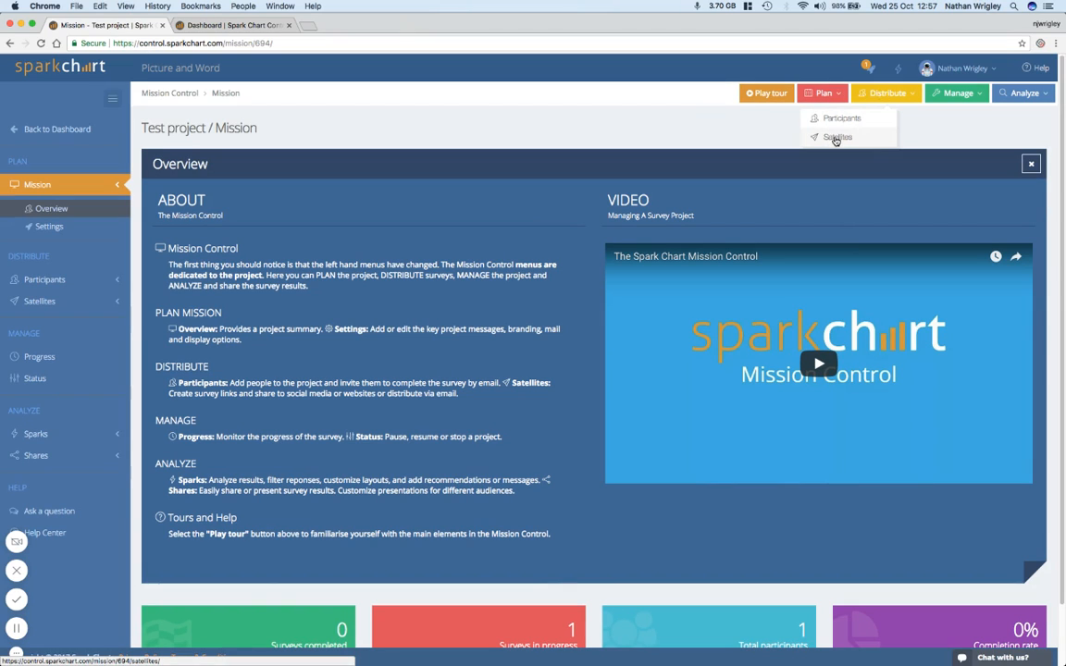
pyautogui.click(953, 93)
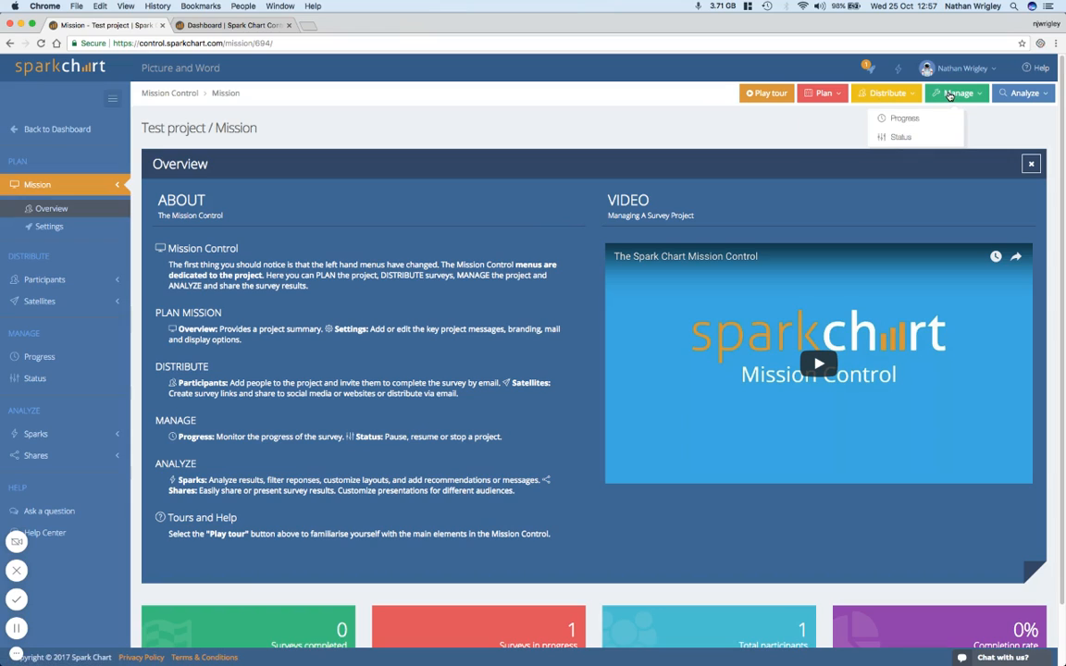
pyautogui.click(1018, 93)
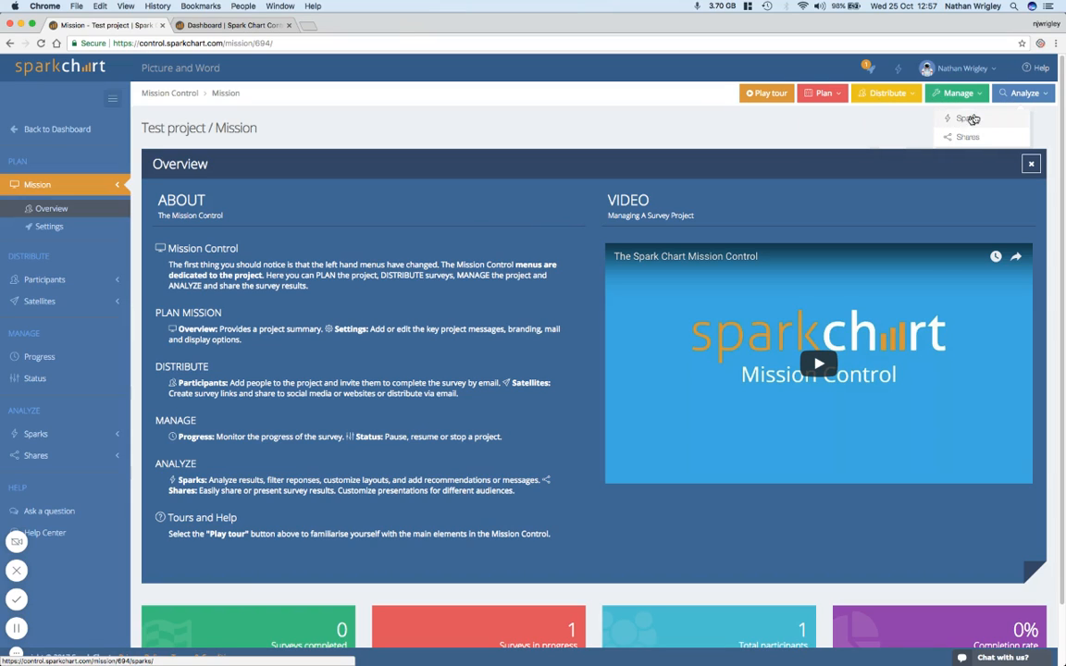
pyautogui.scroll(-2, 494, 247)
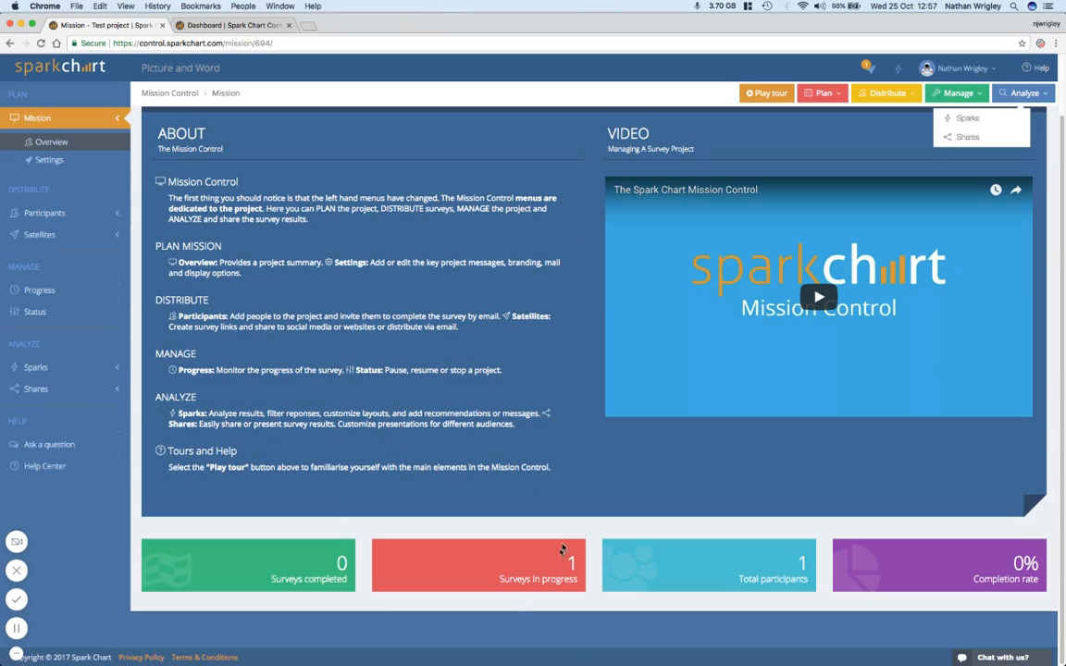
pyautogui.click(495, 575)
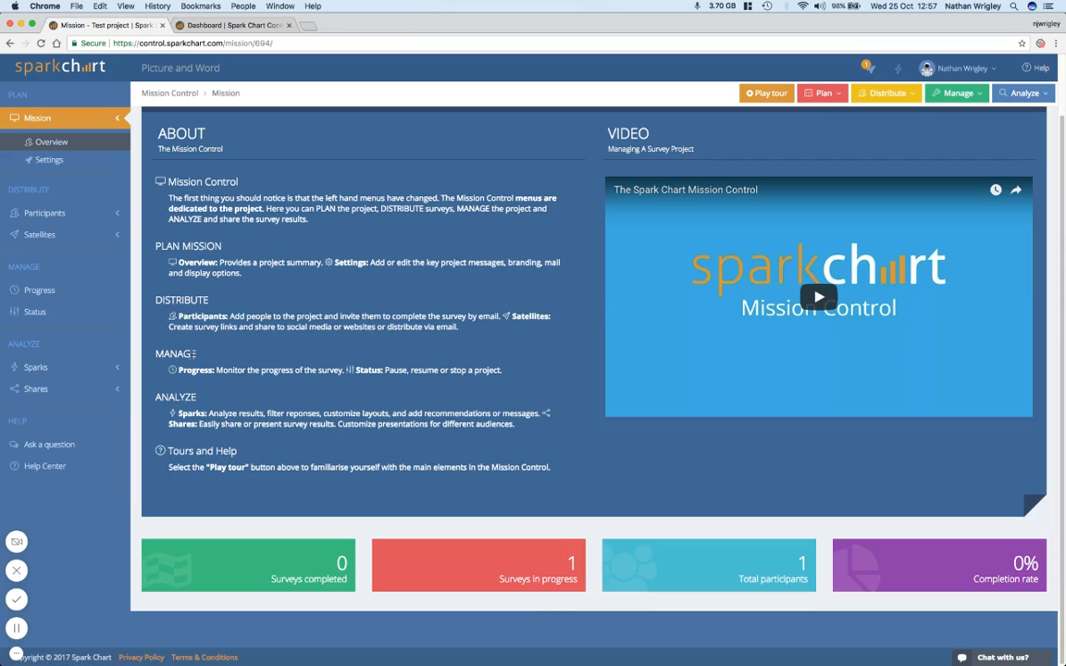
pyautogui.click(39, 289)
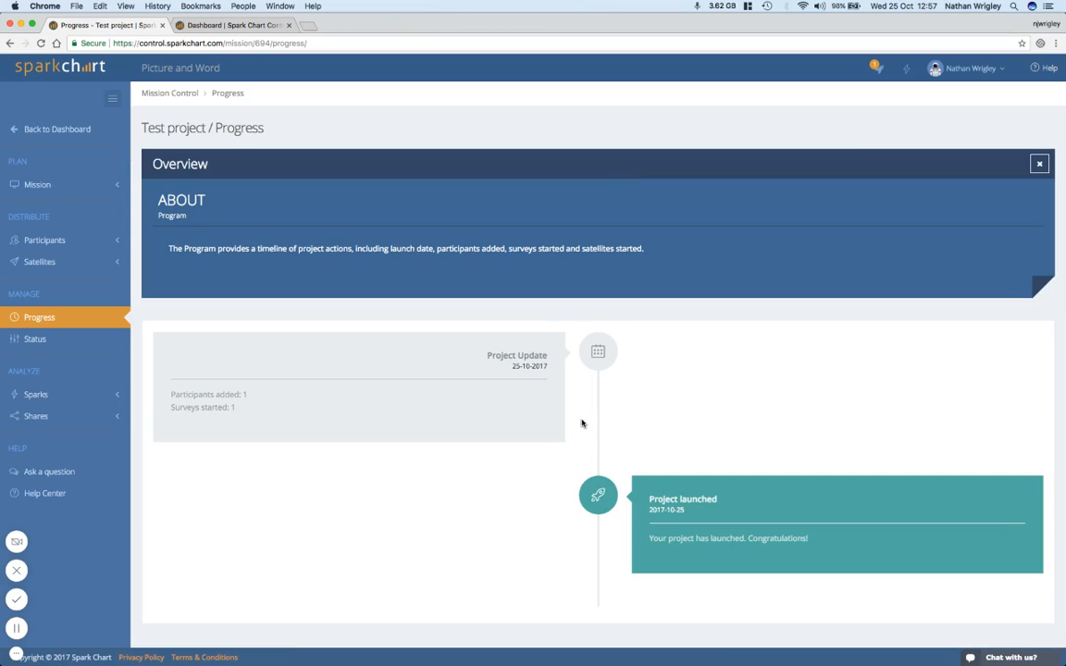
# Step: Expand the Mission and Participants sidebar groups and list participants with surveys In progress
pyautogui.click(117, 185)
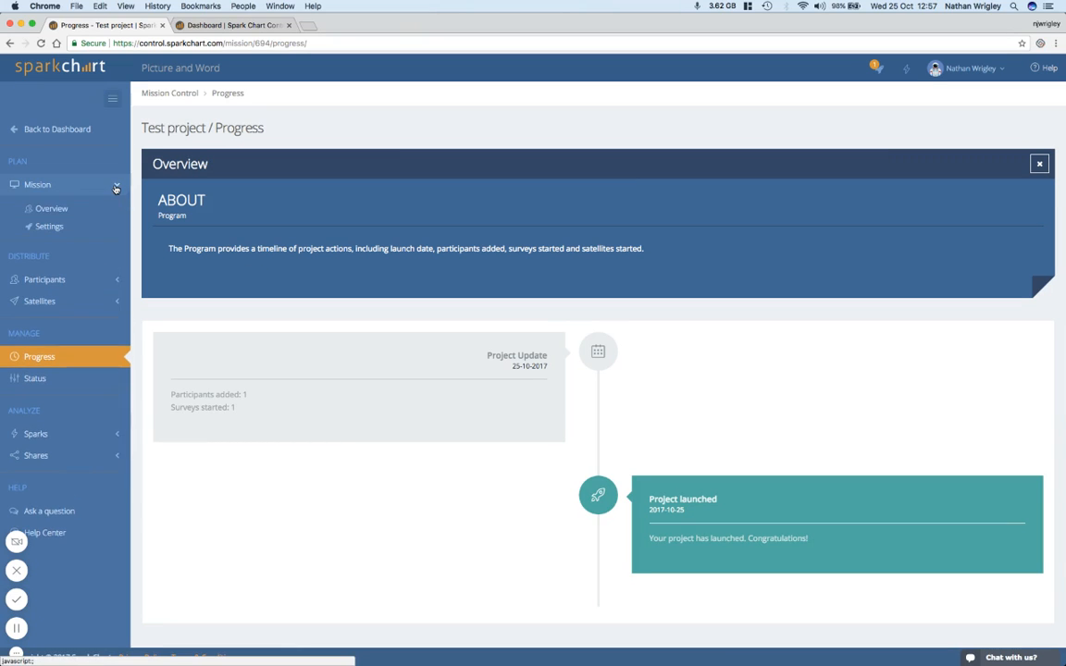
pyautogui.click(116, 282)
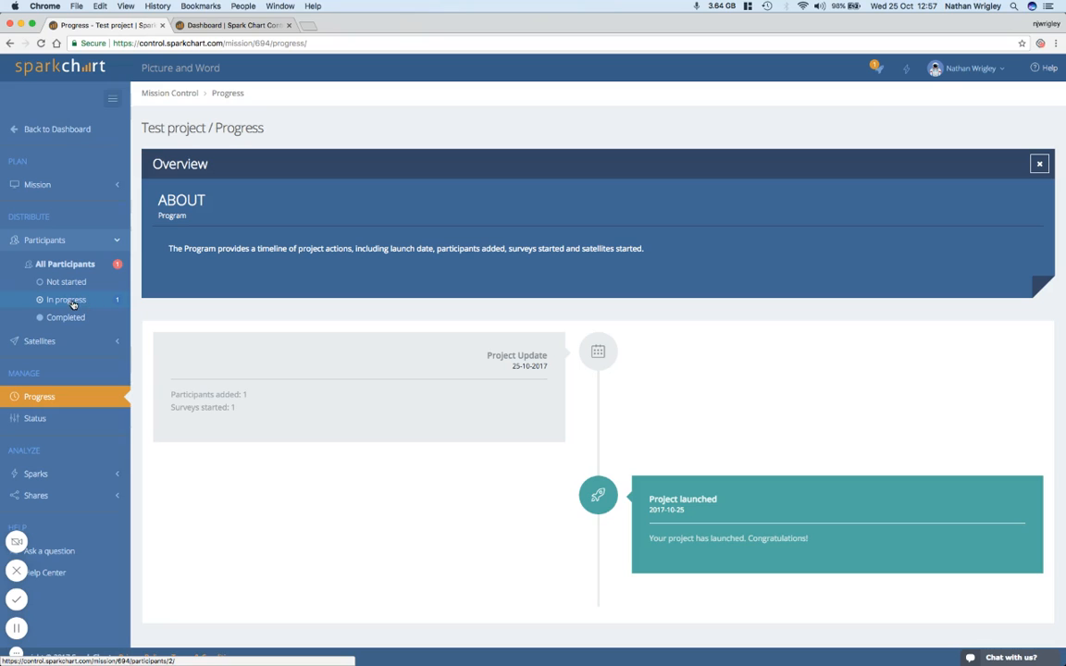
pyautogui.click(71, 300)
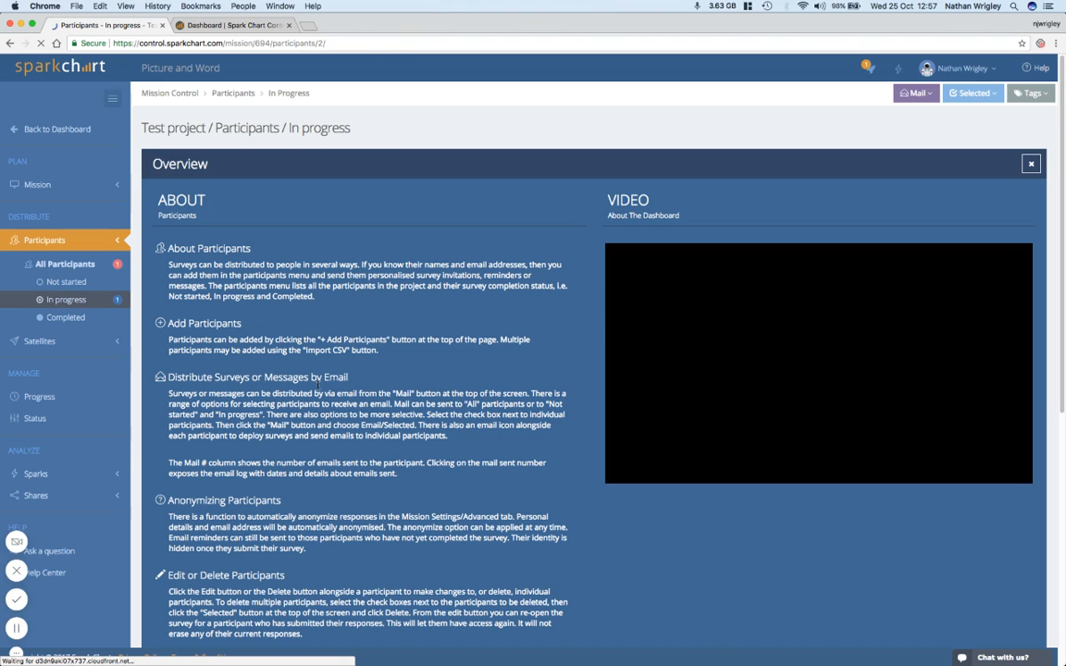
pyautogui.scroll(-5, 318, 388)
pyautogui.scroll(-3, 318, 388)
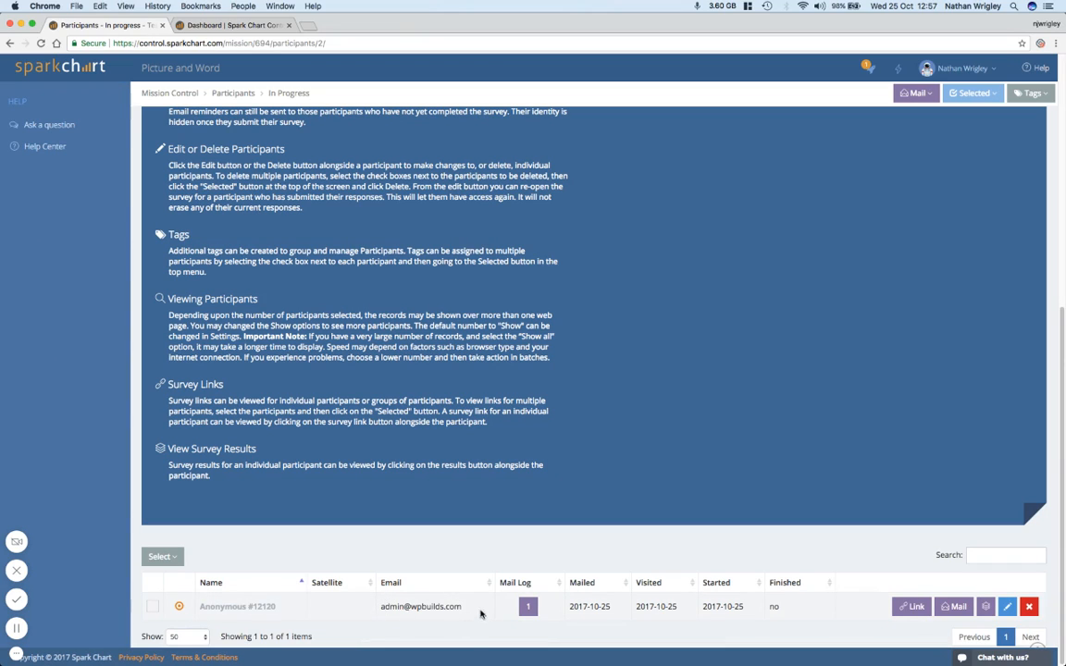
# Step: Copy the participant's personal survey link and load it in a fresh browser tab
pyautogui.click(911, 607)
pyautogui.moveTo(621, 131); pyautogui.dragTo(374, 127)
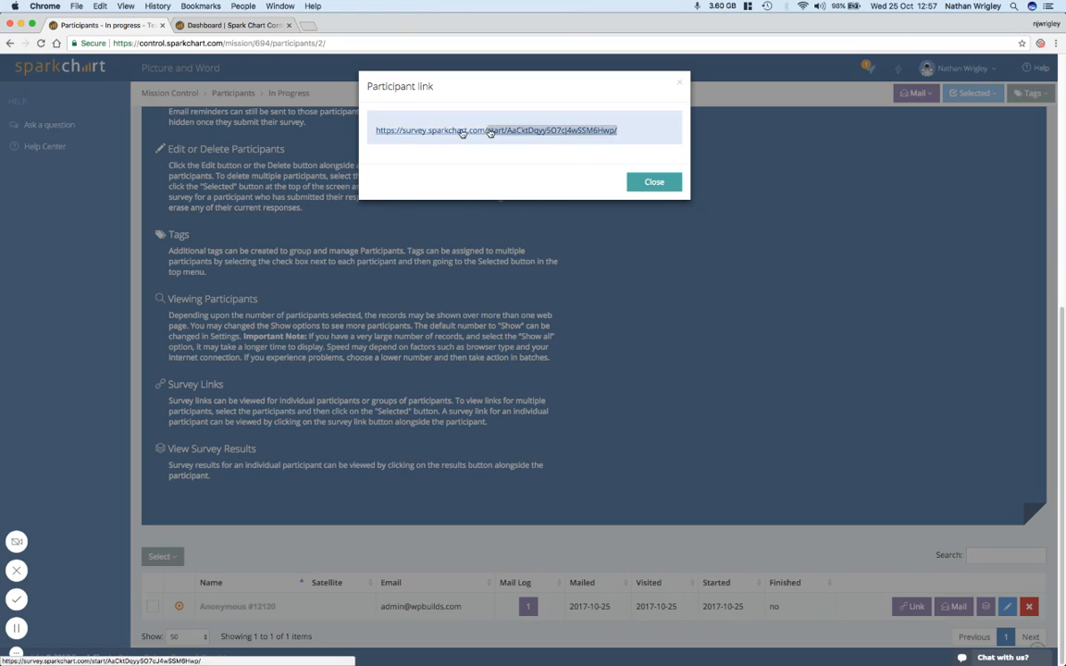
pyautogui.press('super+c')
pyautogui.click(305, 25)
pyautogui.press('super+v')
pyautogui.press('Return')
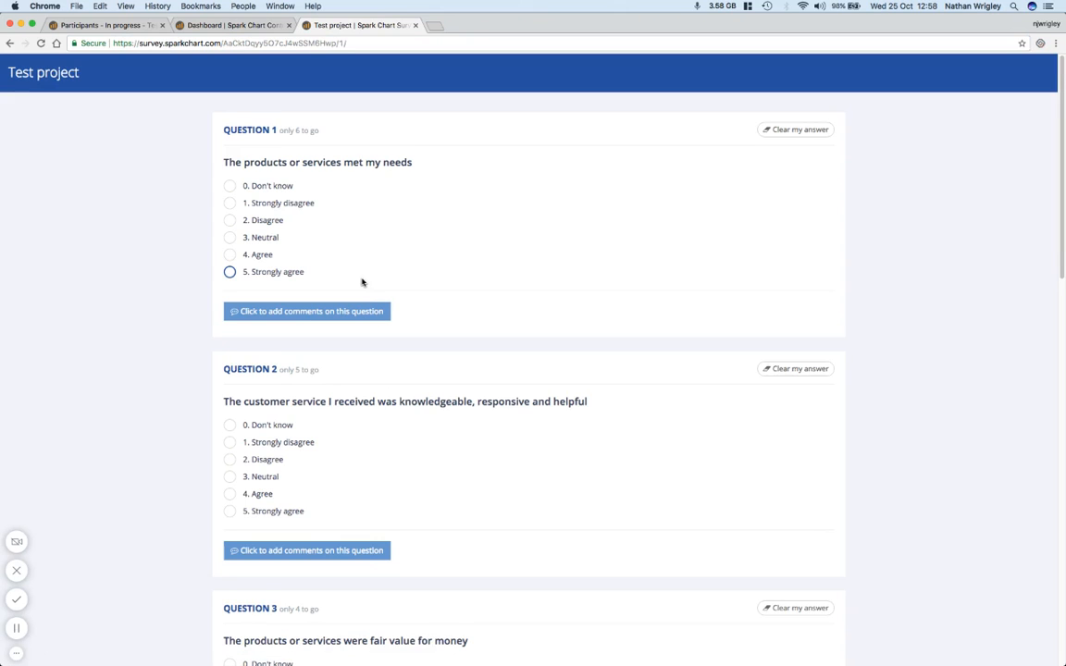
pyautogui.scroll(-3, 362, 281)
pyautogui.scroll(-3, 362, 281)
pyautogui.scroll(-5, 361, 282)
pyautogui.scroll(-5, 361, 282)
pyautogui.scroll(-3, 361, 282)
pyautogui.scroll(3, 360, 282)
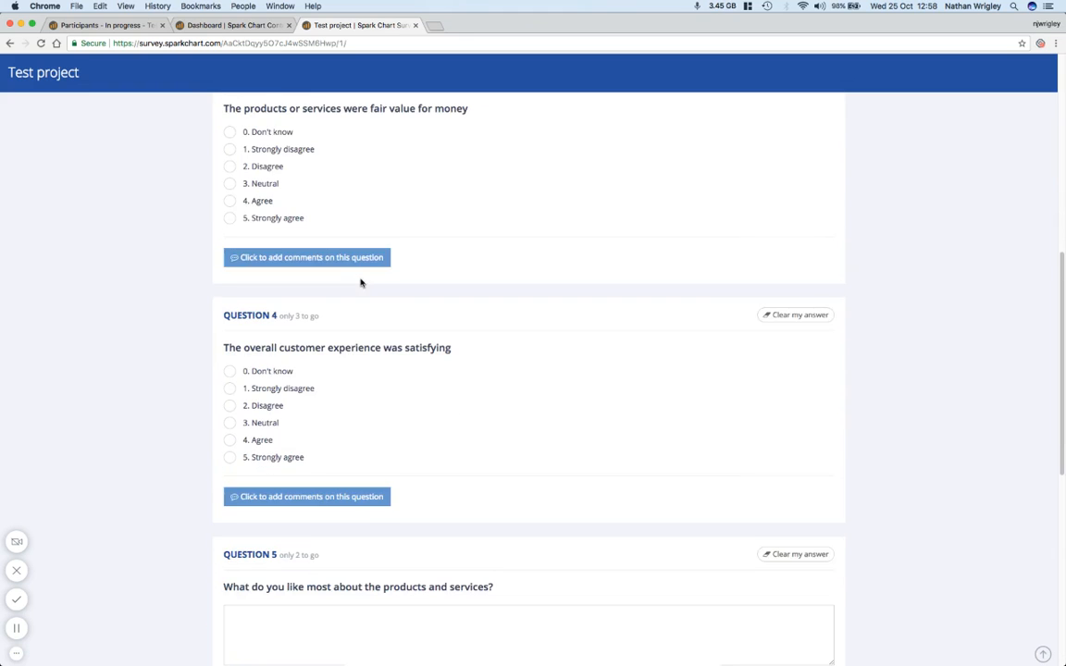
pyautogui.scroll(10, 361, 282)
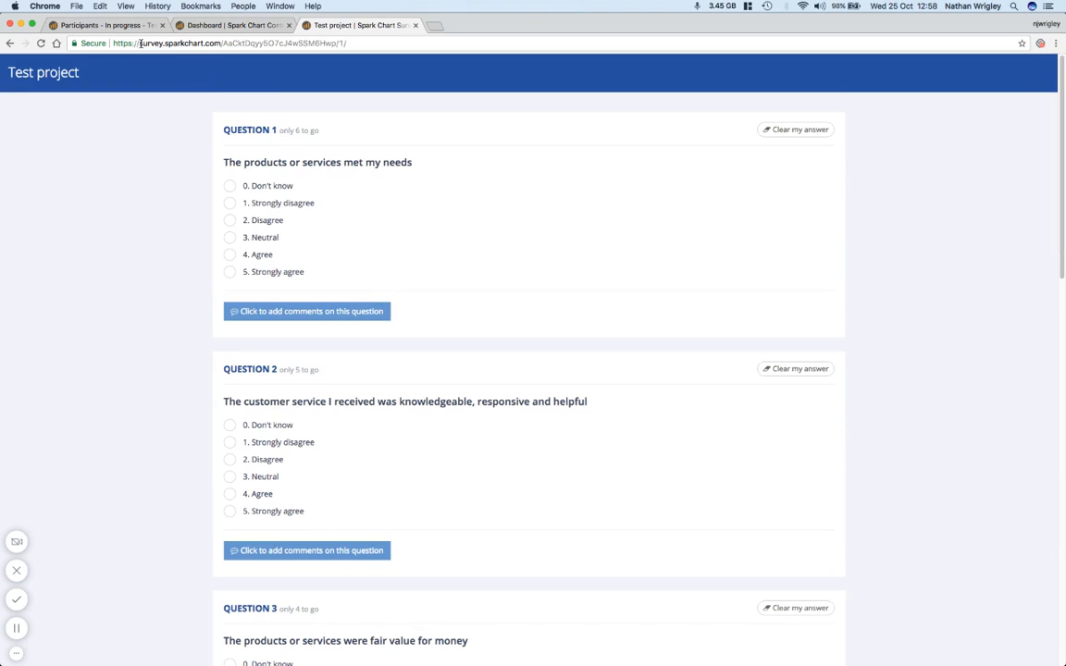
# Step: Highlight the survey site address and switch back to the In progress participants tab
pyautogui.moveTo(139, 43); pyautogui.dragTo(220, 44)
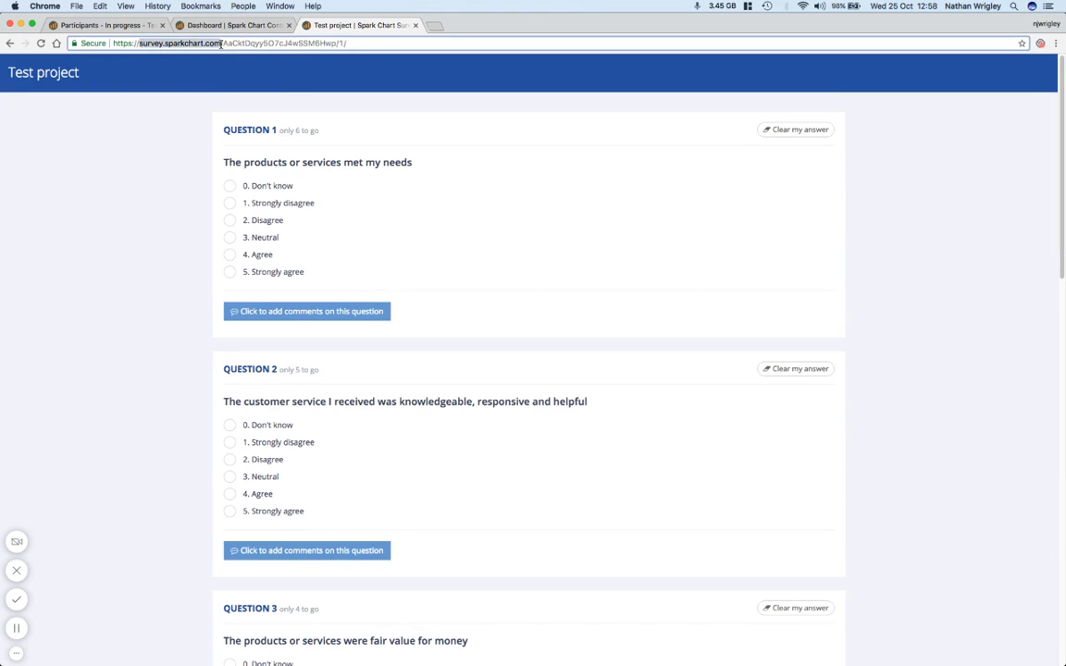
pyautogui.click(100, 25)
# Step: Close the link dialog and bring up the Mail Participants form with its Mail Settings
pyautogui.click(654, 181)
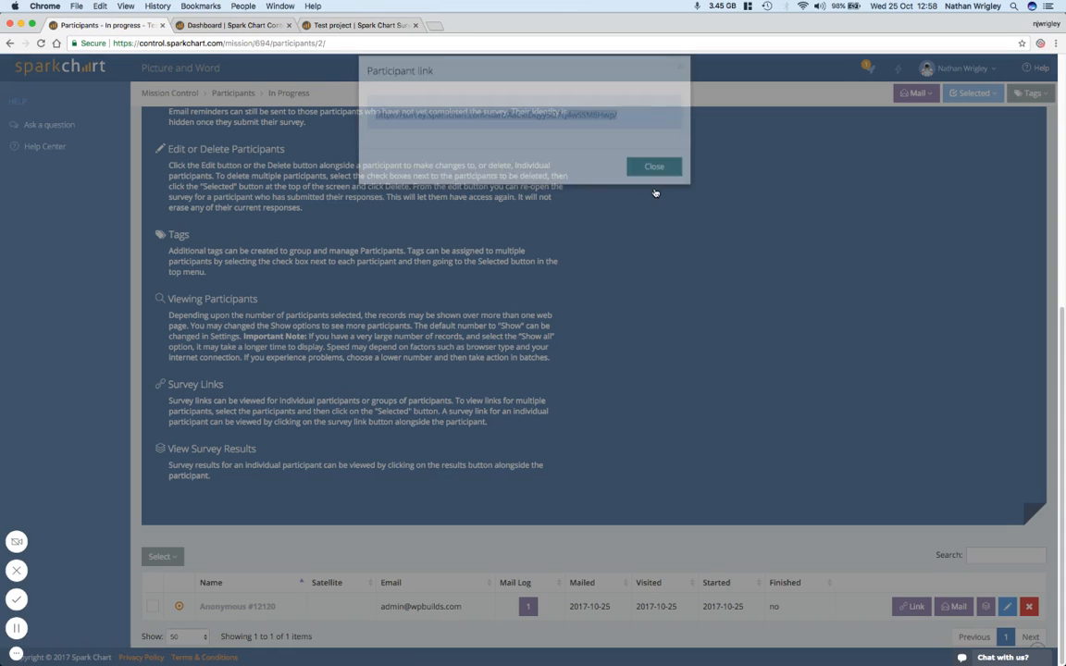
pyautogui.click(958, 607)
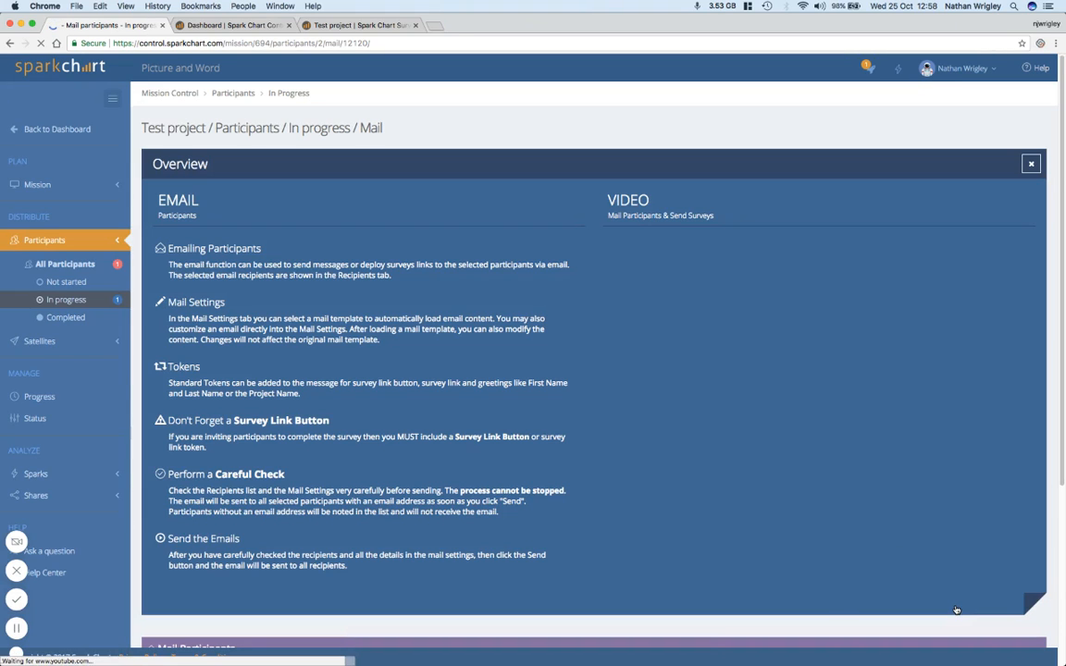
pyautogui.scroll(-5, 718, 377)
pyautogui.scroll(-2, 717, 377)
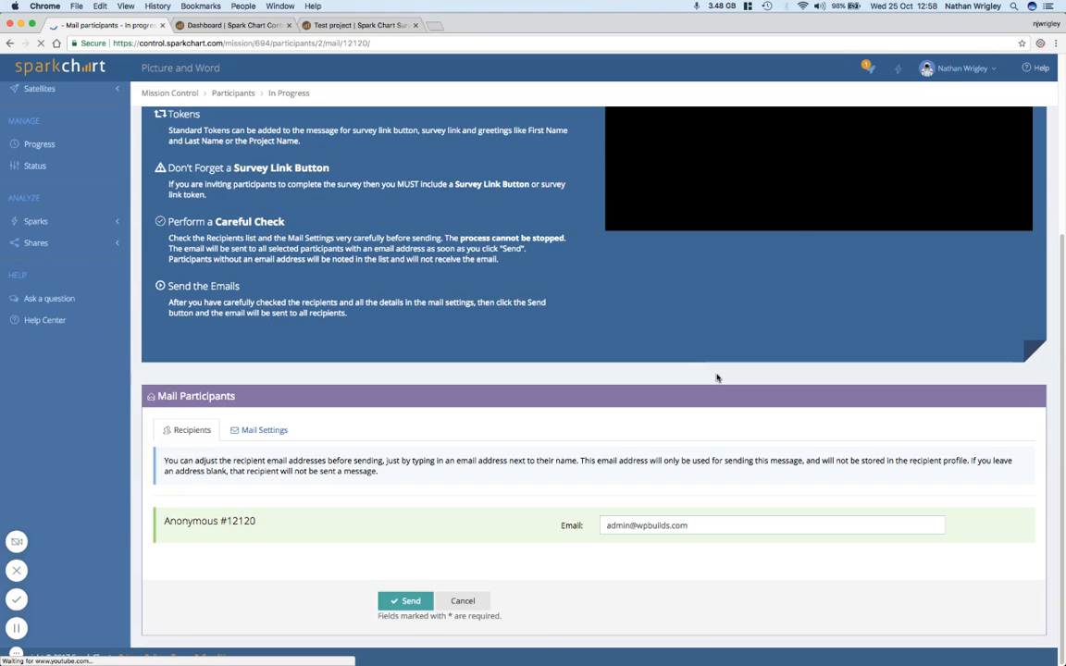
pyautogui.click(264, 429)
pyautogui.scroll(-3, 295, 473)
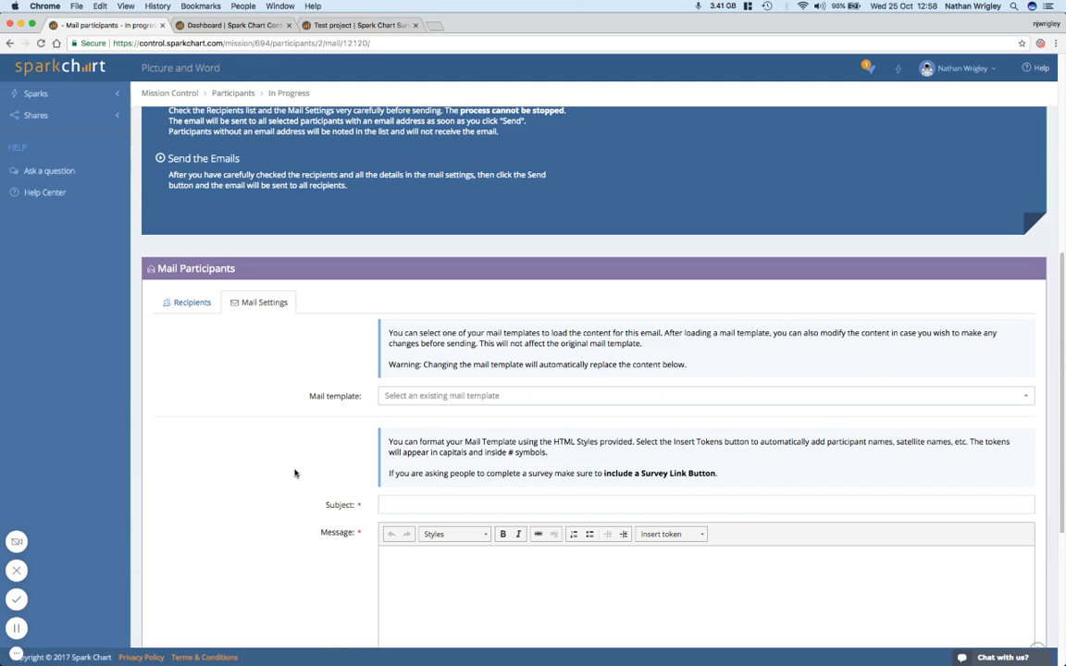
pyautogui.scroll(-3, 295, 473)
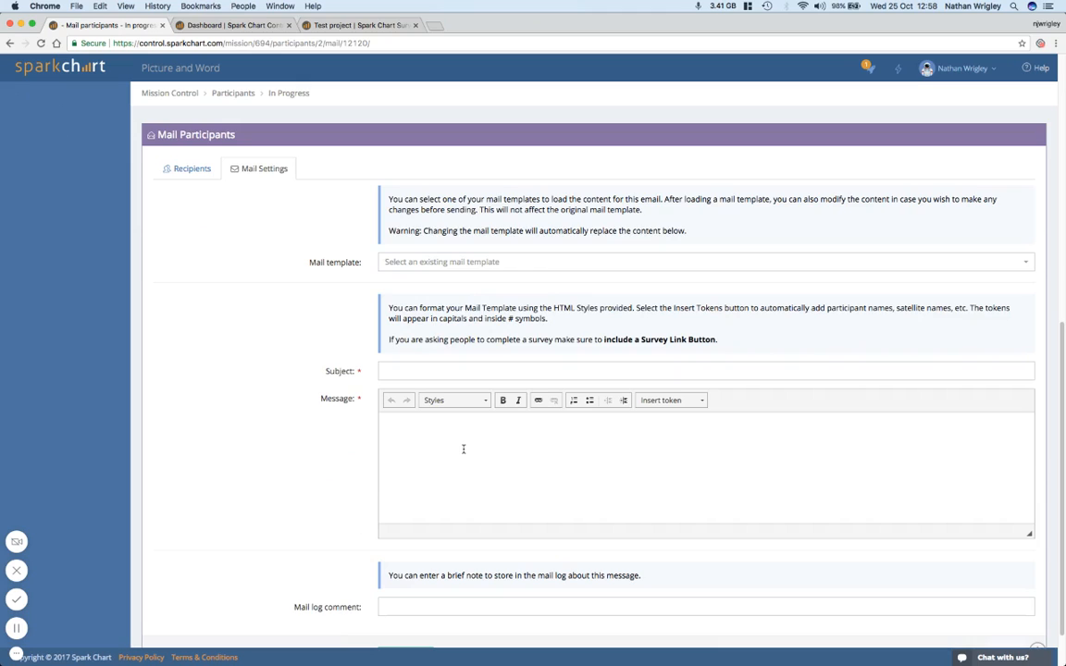
# Step: Inspect the subject field and the Mail template list (Generic Survey Invitation, Reminder) without choosing one
pyautogui.click(464, 449)
pyautogui.click(435, 370)
pyautogui.click(455, 264)
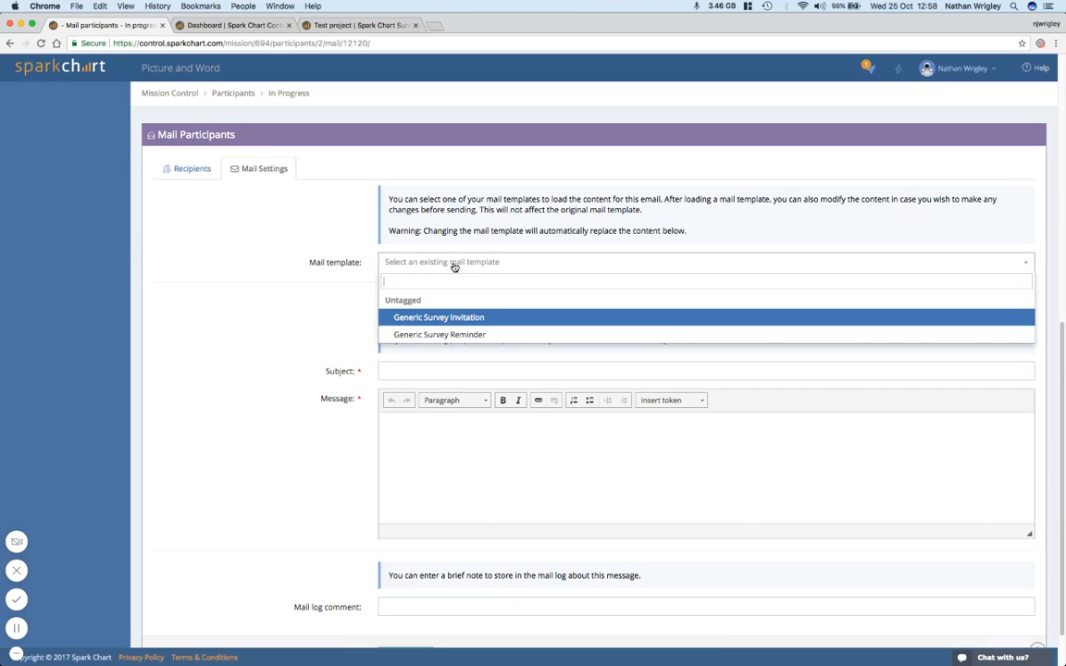
pyautogui.click(277, 277)
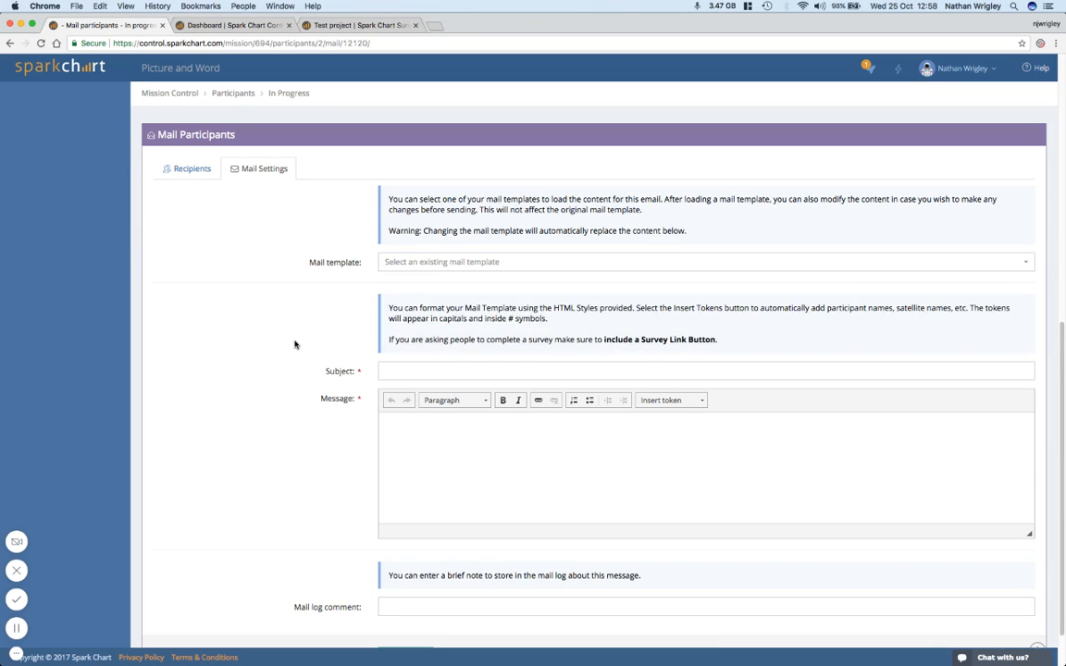
pyautogui.scroll(-2, 295, 344)
pyautogui.scroll(10, 295, 344)
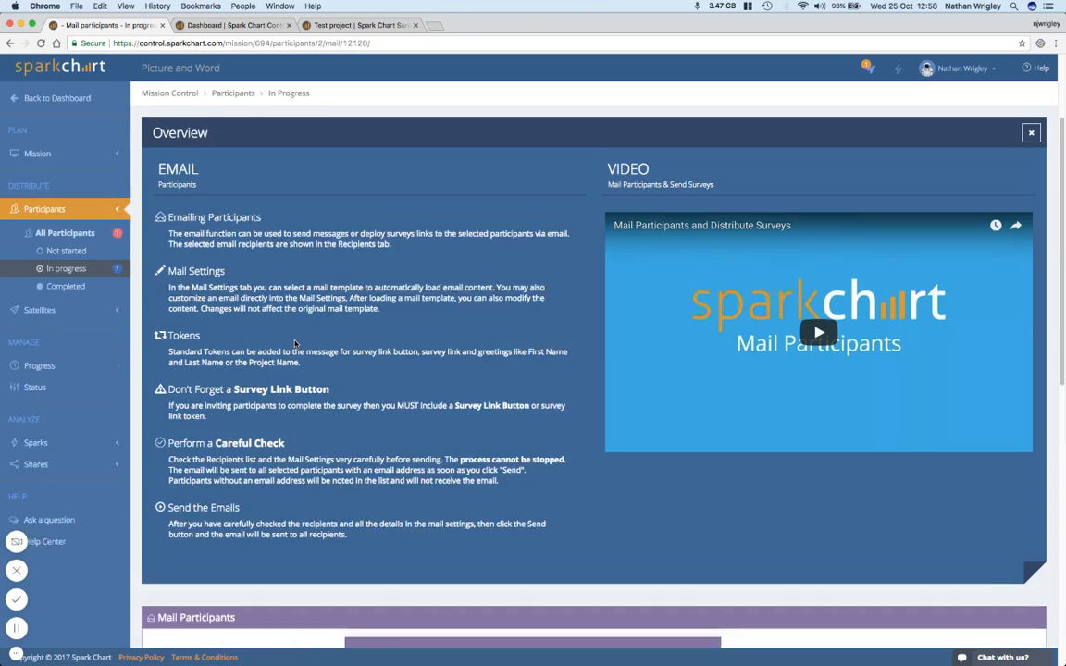
pyautogui.scroll(-2, 295, 344)
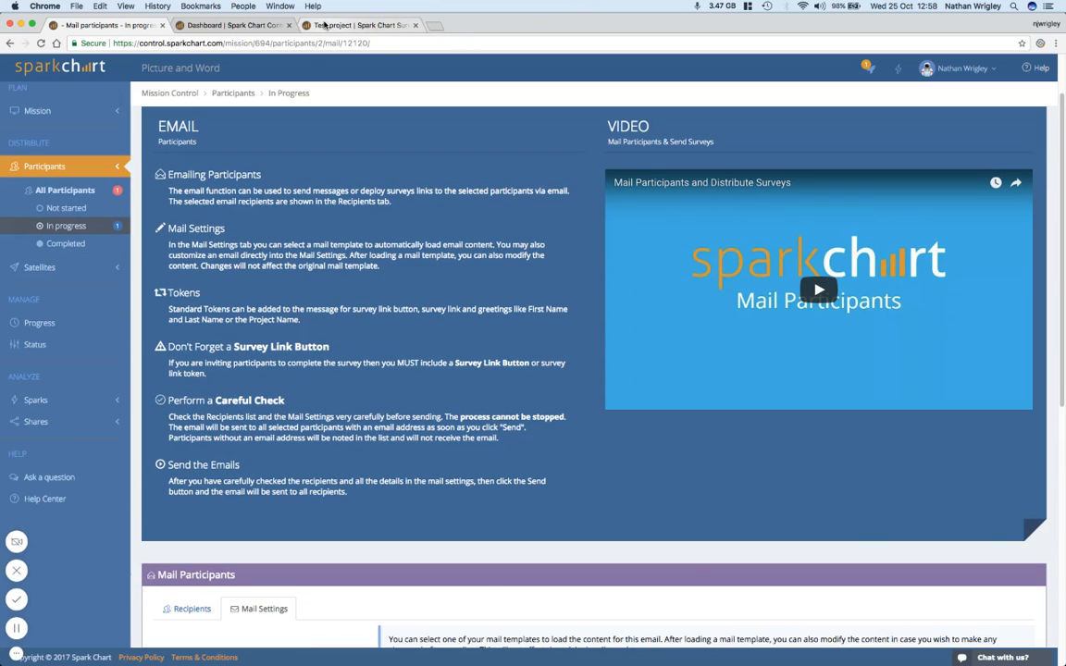
# Step: Check the Test project survey tab, then return to the In progress participants list
pyautogui.click(359, 25)
pyautogui.scroll(-4, 361, 155)
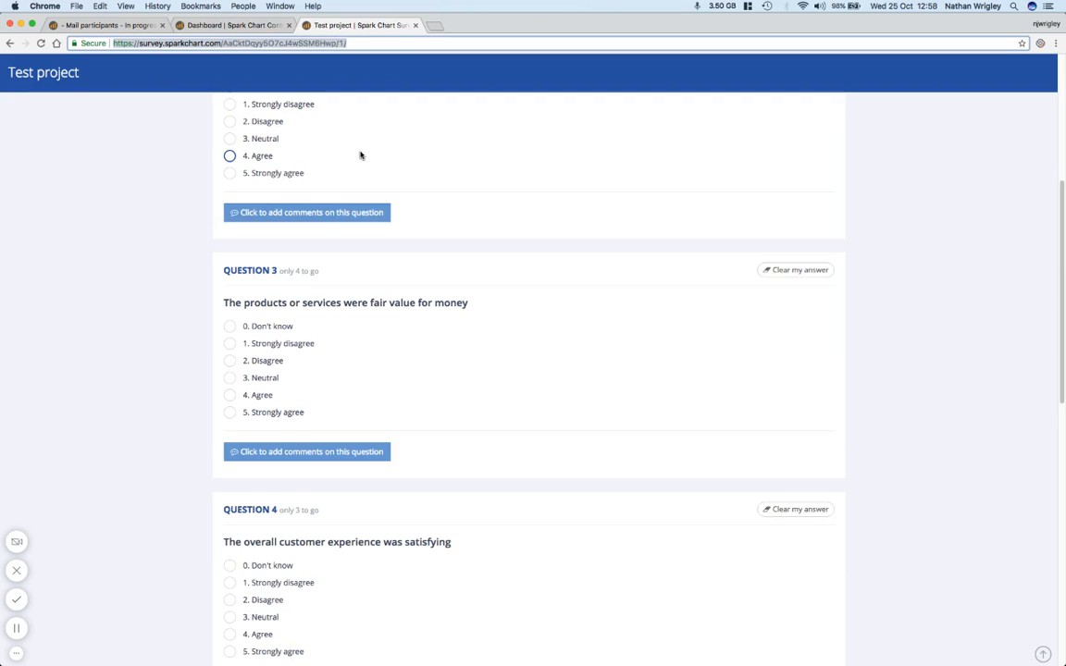
pyautogui.scroll(2, 361, 156)
pyautogui.scroll(-5, 361, 155)
pyautogui.scroll(-4, 360, 155)
pyautogui.scroll(6, 361, 155)
pyautogui.scroll(3, 360, 155)
pyautogui.click(107, 25)
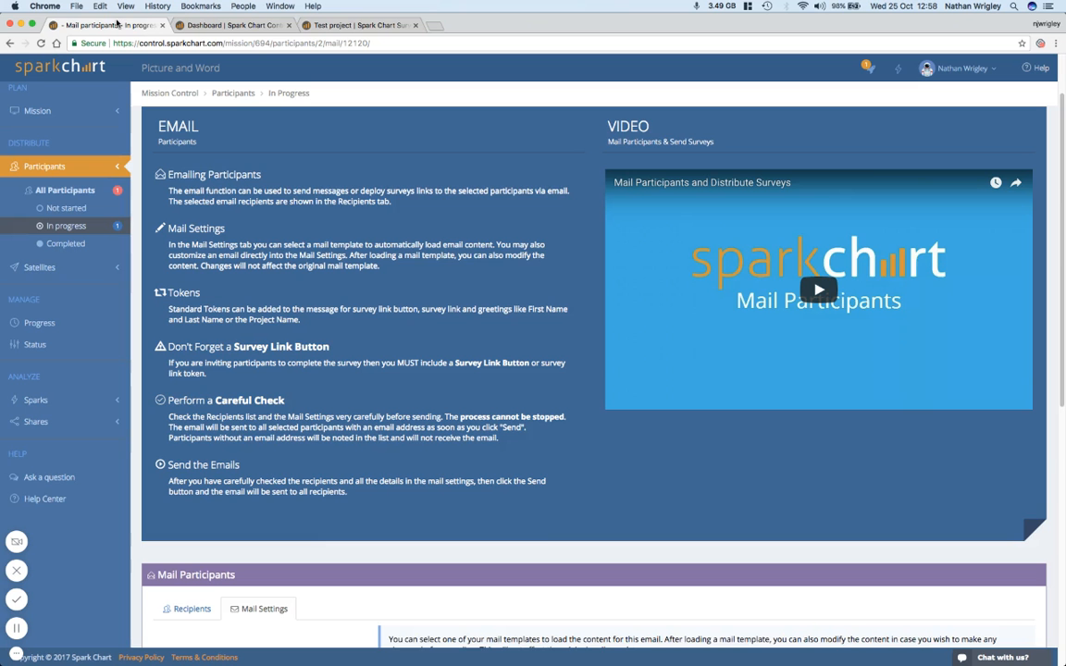
pyautogui.scroll(-6, 747, 504)
pyautogui.scroll(4, 746, 505)
pyautogui.scroll(2, 746, 505)
pyautogui.scroll(-3, 731, 502)
pyautogui.scroll(5, 213, 277)
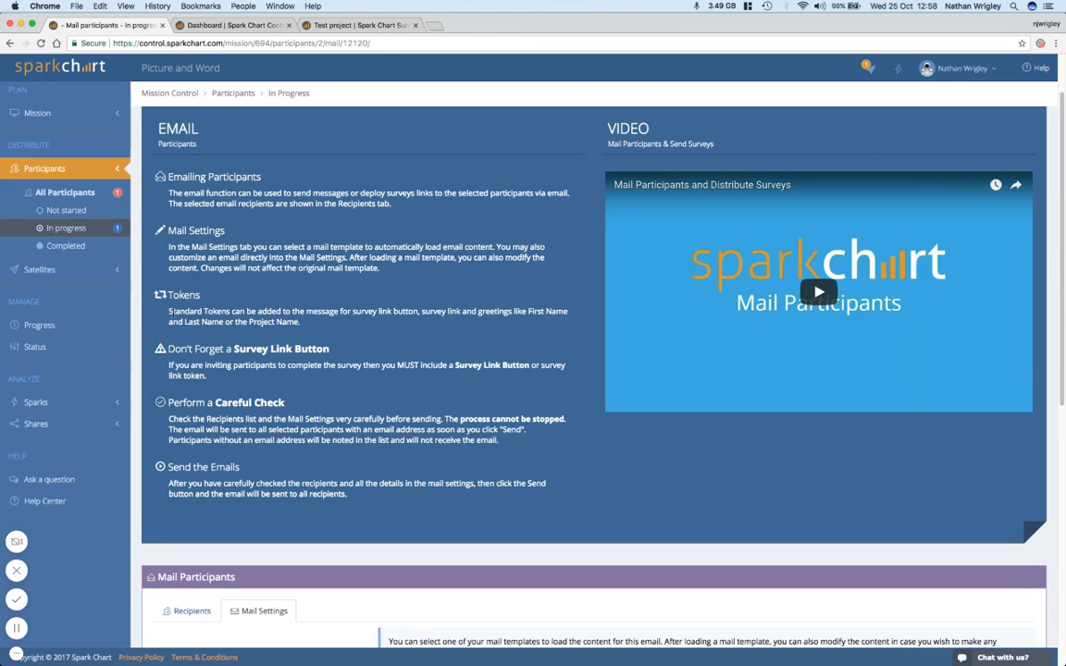
pyautogui.click(66, 227)
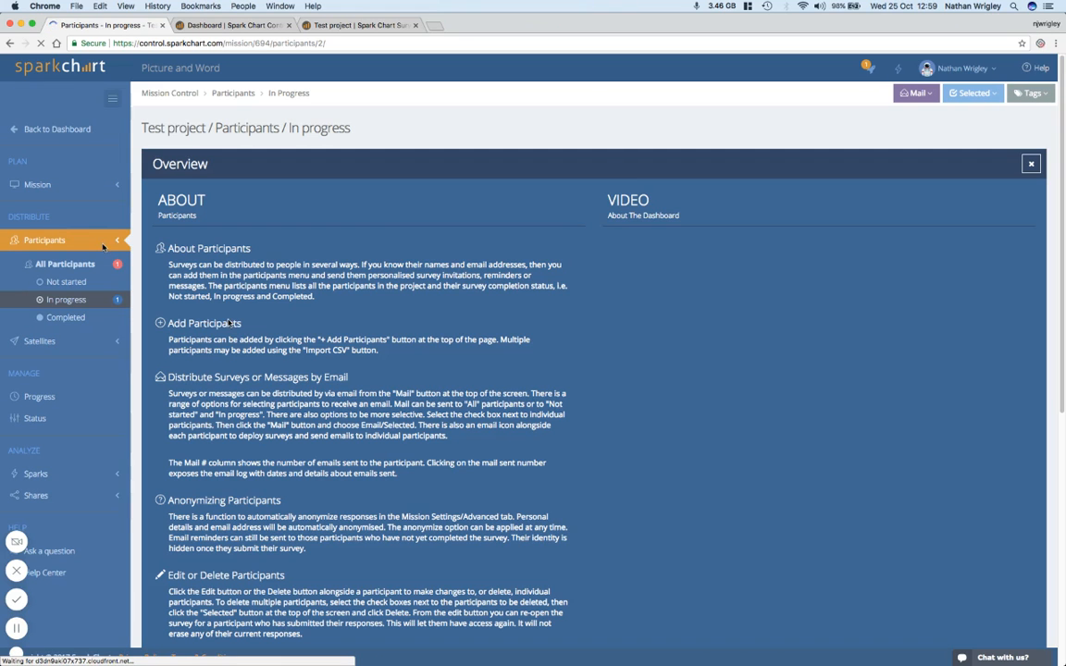
pyautogui.scroll(-5, 501, 461)
pyautogui.scroll(-3, 501, 460)
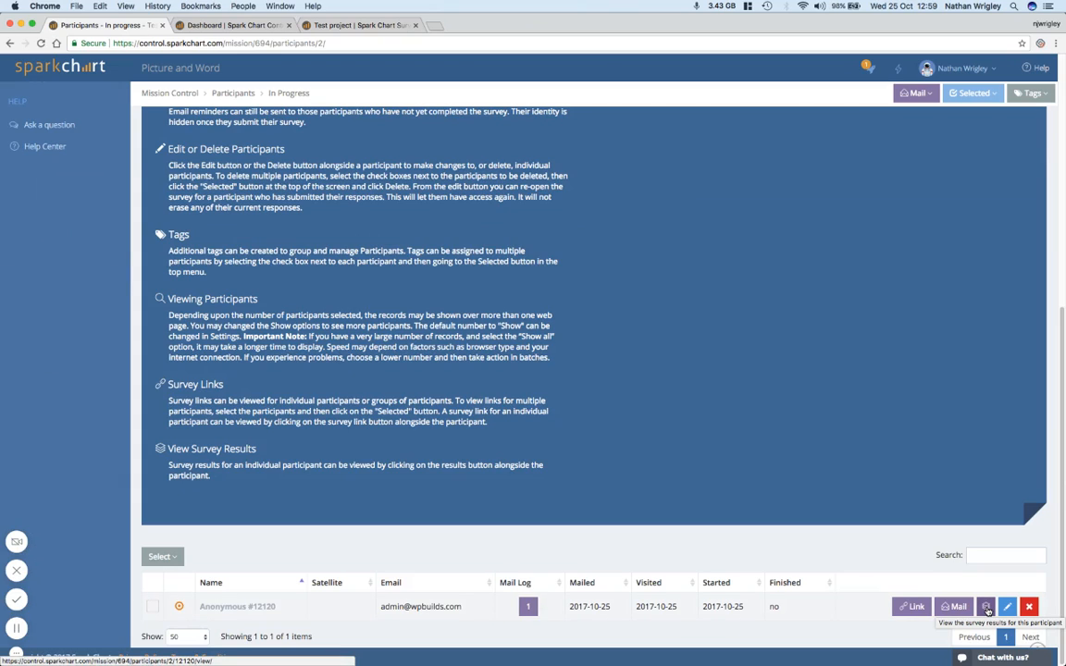
# Step: Show Anonymous #12120's Participant Results, with every question still unanswered
pyautogui.click(987, 608)
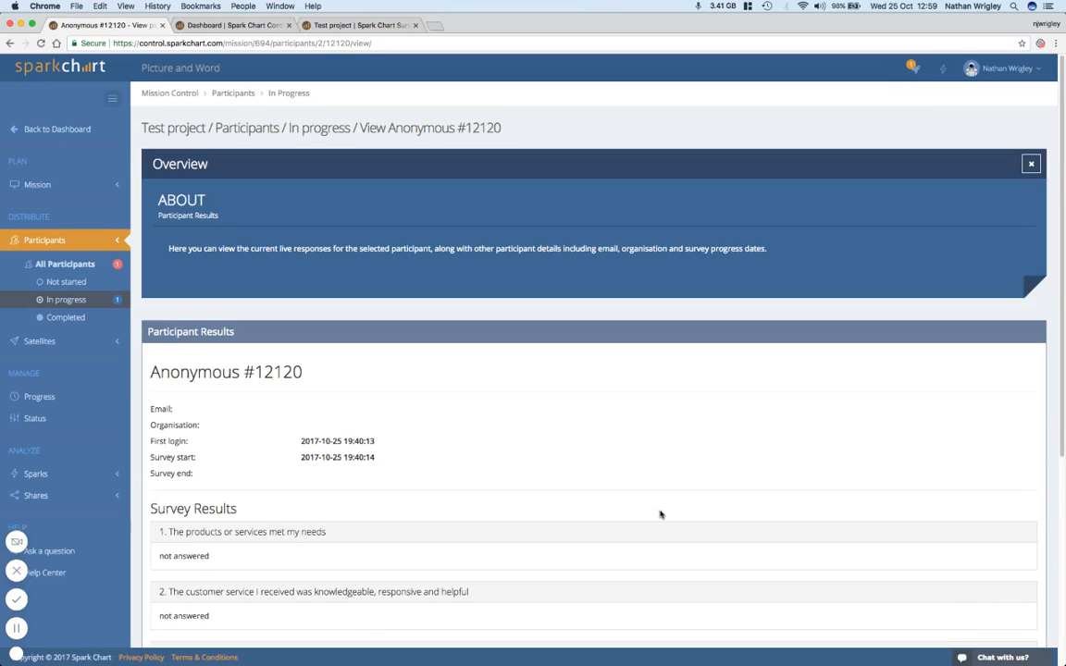
pyautogui.scroll(-5, 660, 514)
pyautogui.scroll(-5, 660, 515)
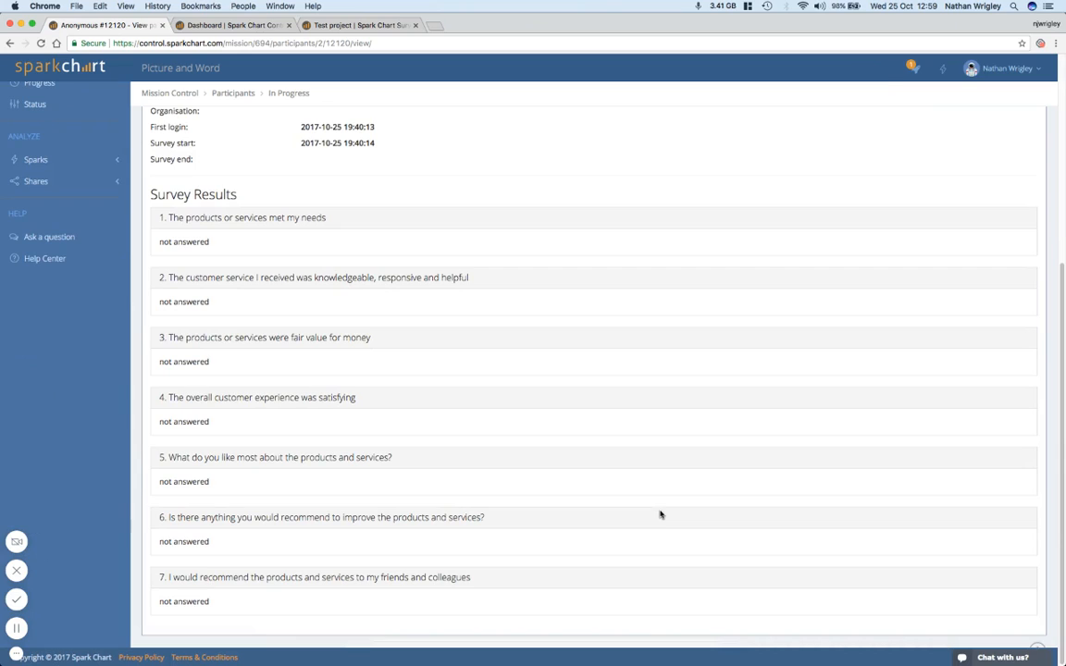
pyautogui.scroll(10, 660, 515)
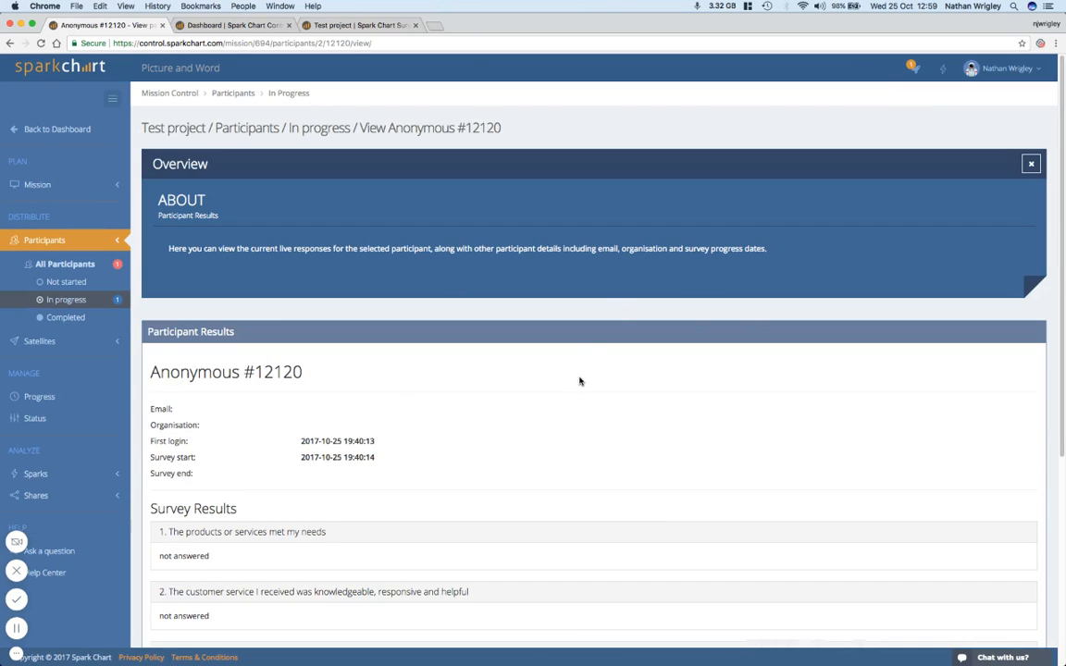
pyautogui.scroll(-5, 580, 381)
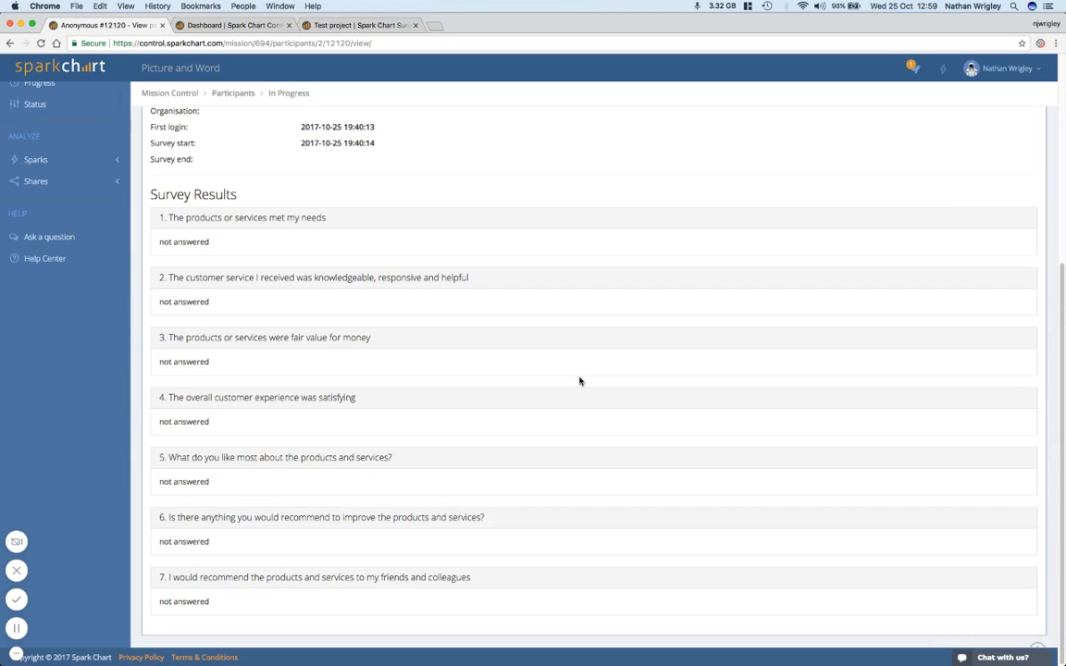
pyautogui.scroll(5, 580, 380)
pyautogui.scroll(-5, 580, 380)
pyautogui.scroll(5, 580, 380)
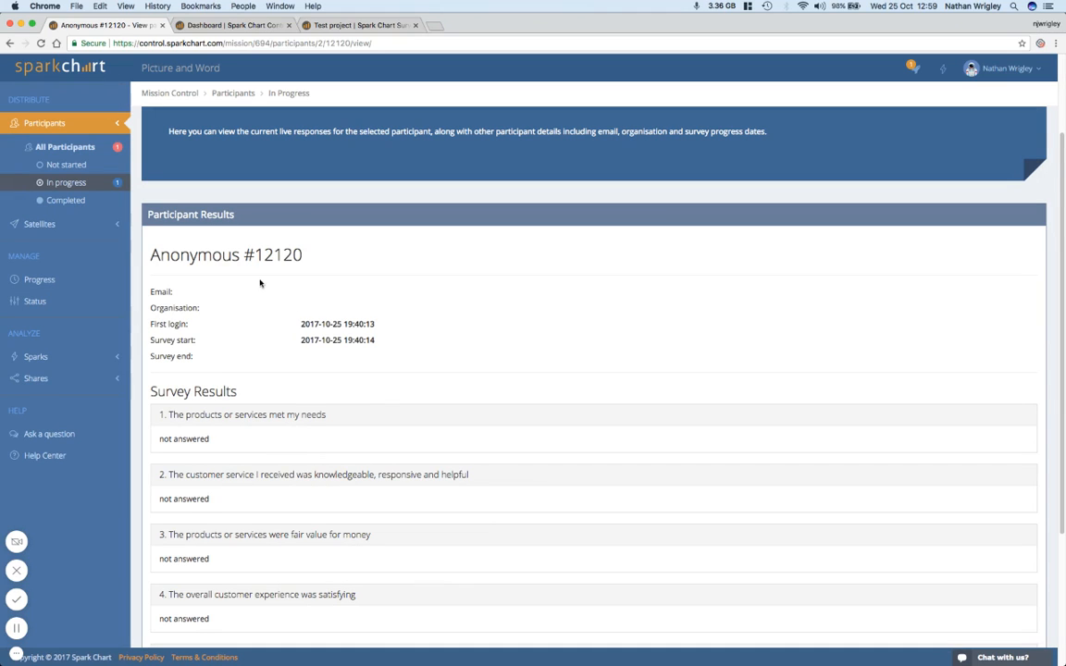
pyautogui.click(117, 223)
pyautogui.scroll(-1, 120, 227)
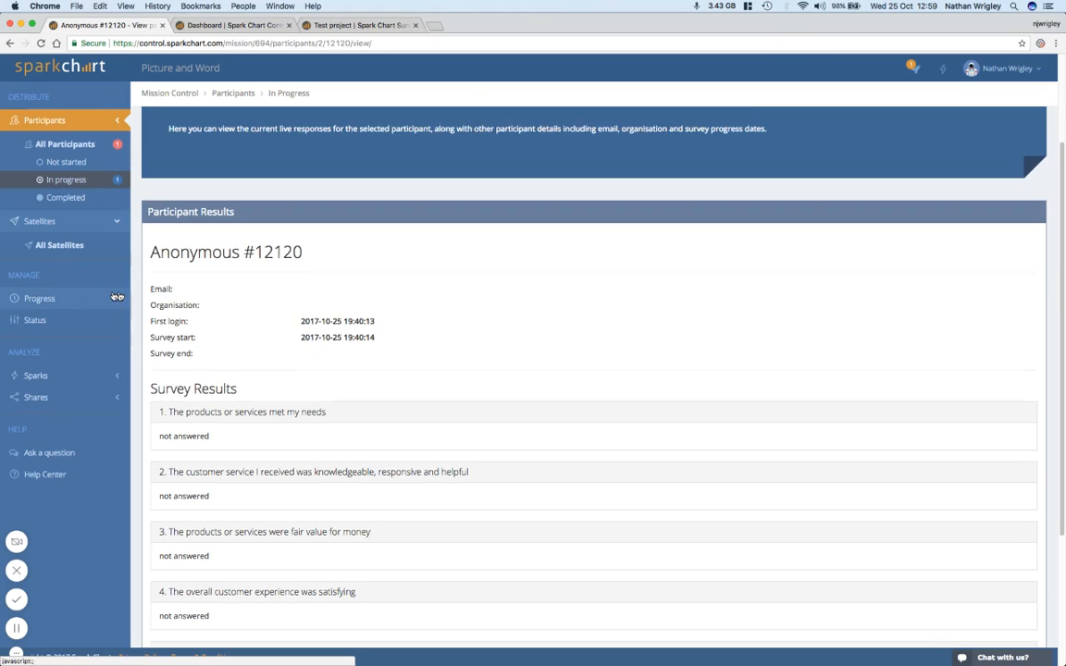
pyautogui.scroll(5, 92, 277)
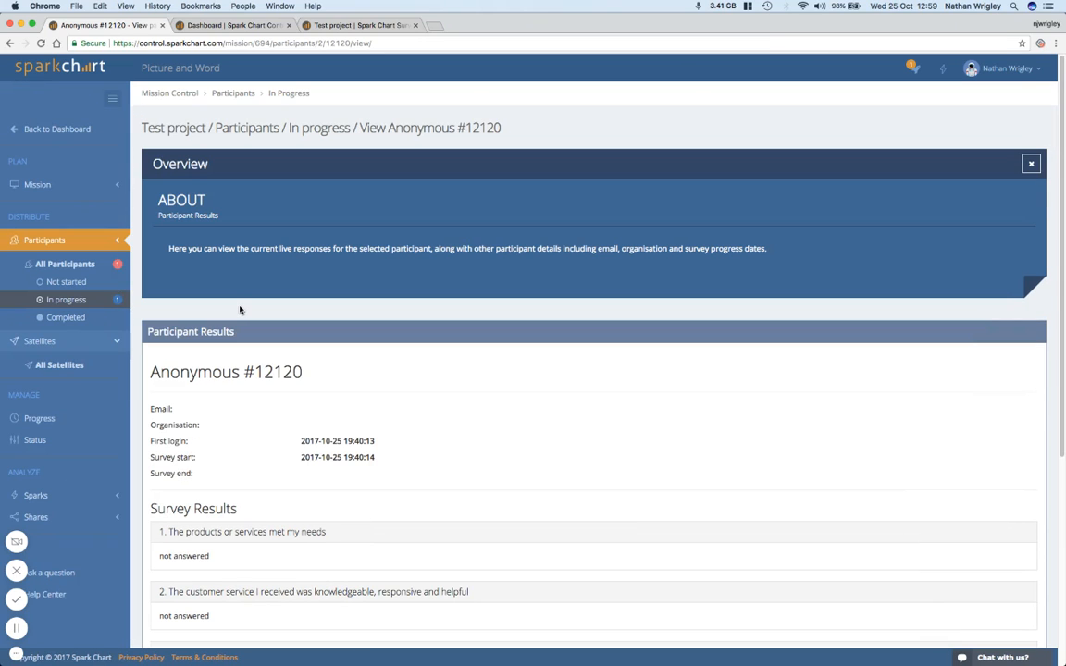